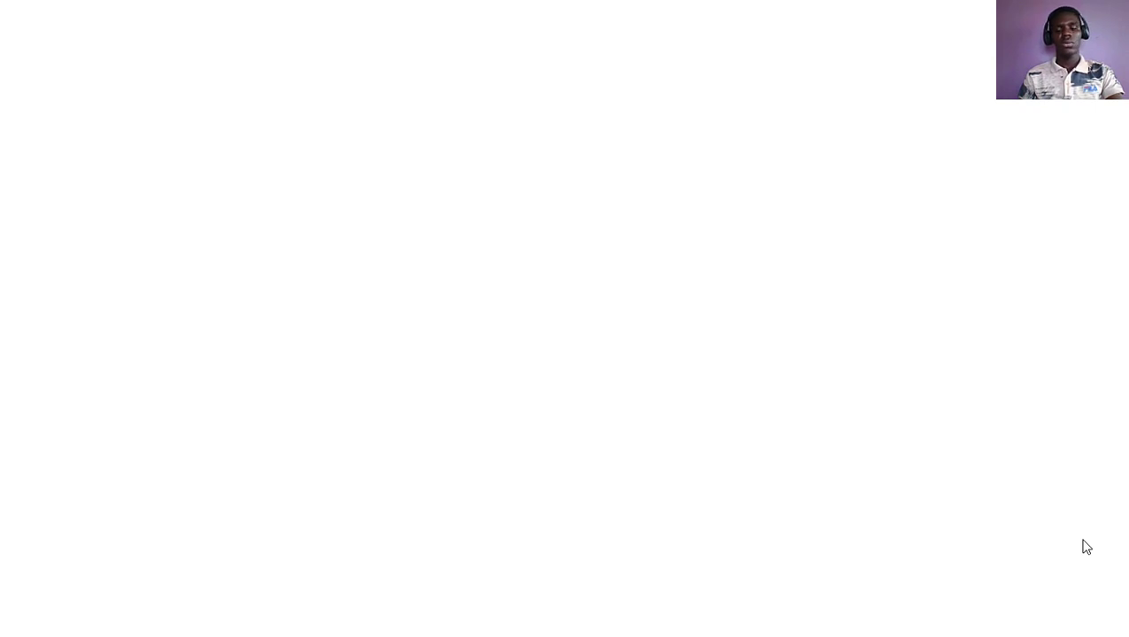
Step: Switch to the Blocks Estimator page in Chrome and inspect its layout in the Galaxy Note 3 mobile preview
key(alt+Tab)
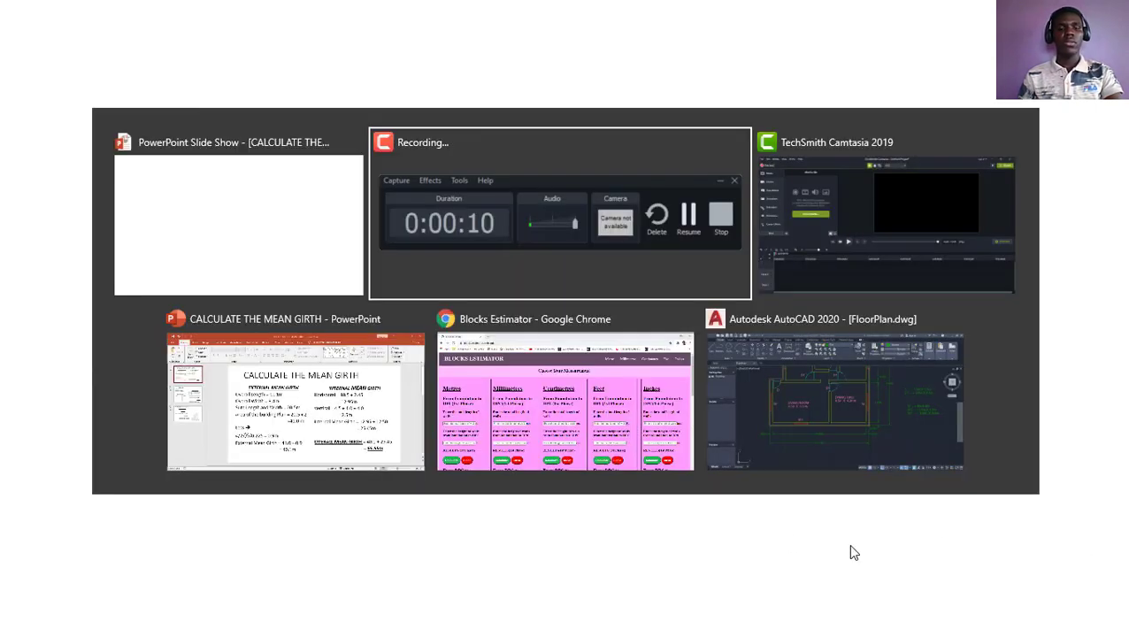
click(646, 422)
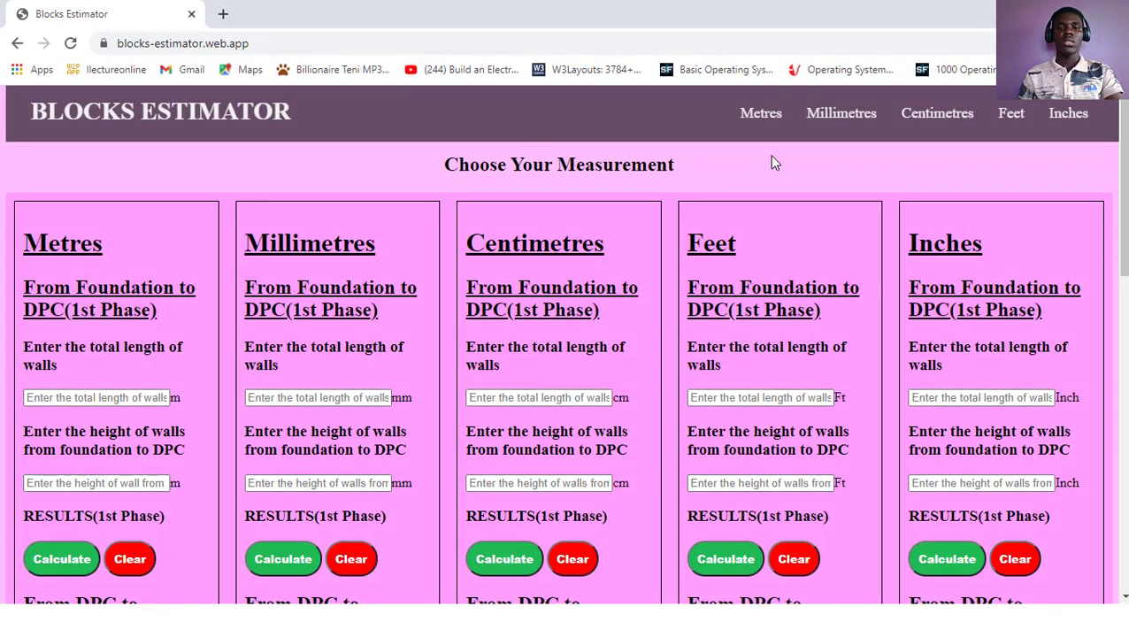
right_click(774, 162)
click(821, 388)
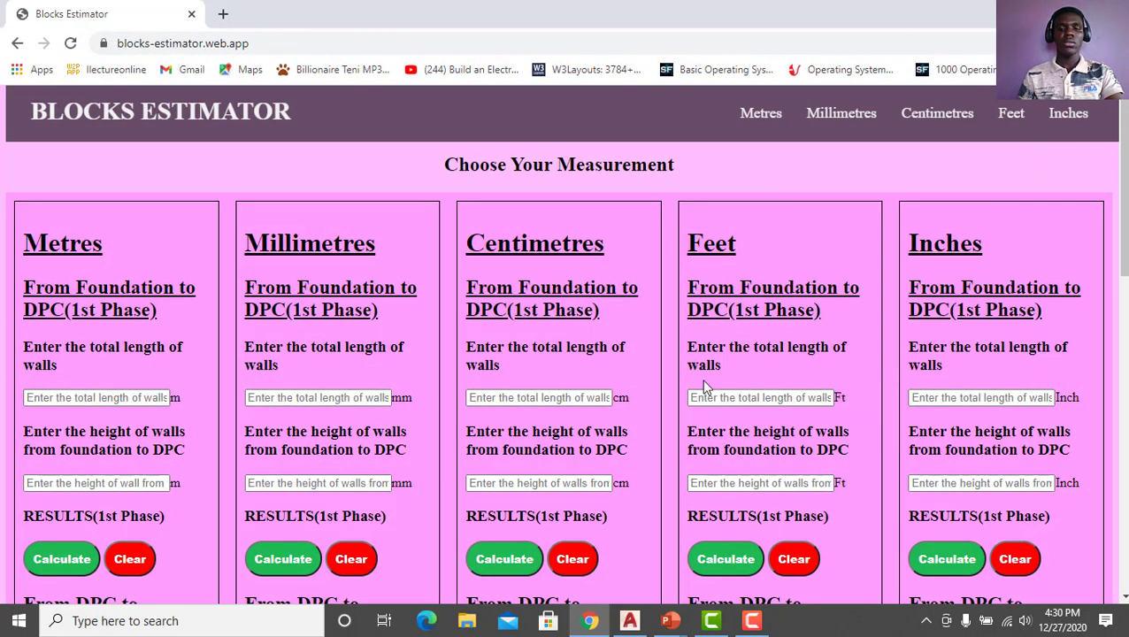
scroll(392, 294, down, 3)
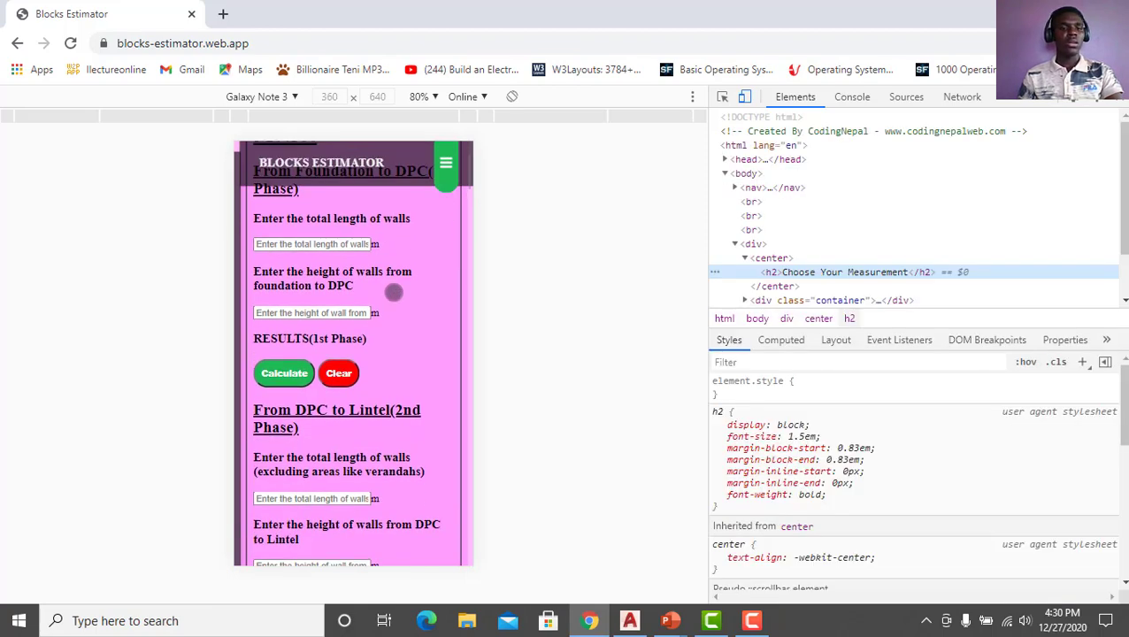
scroll(392, 293, down, 5)
scroll(402, 292, up, 8)
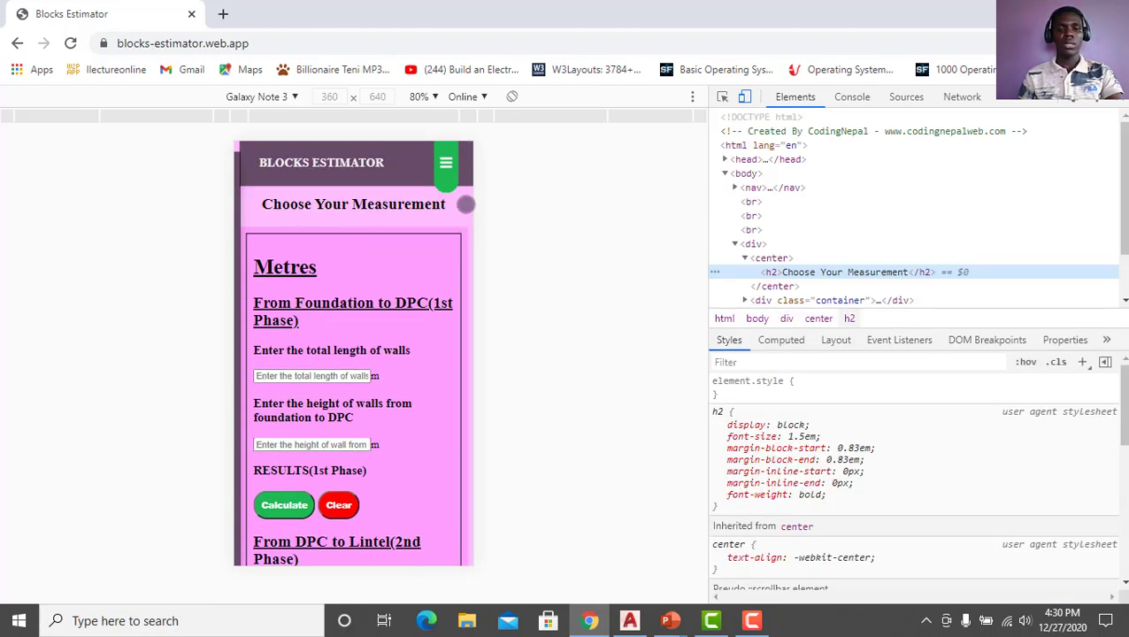
Step: Go to the Feet section through the site's mobile navigation and look through its calculation fields
click(447, 166)
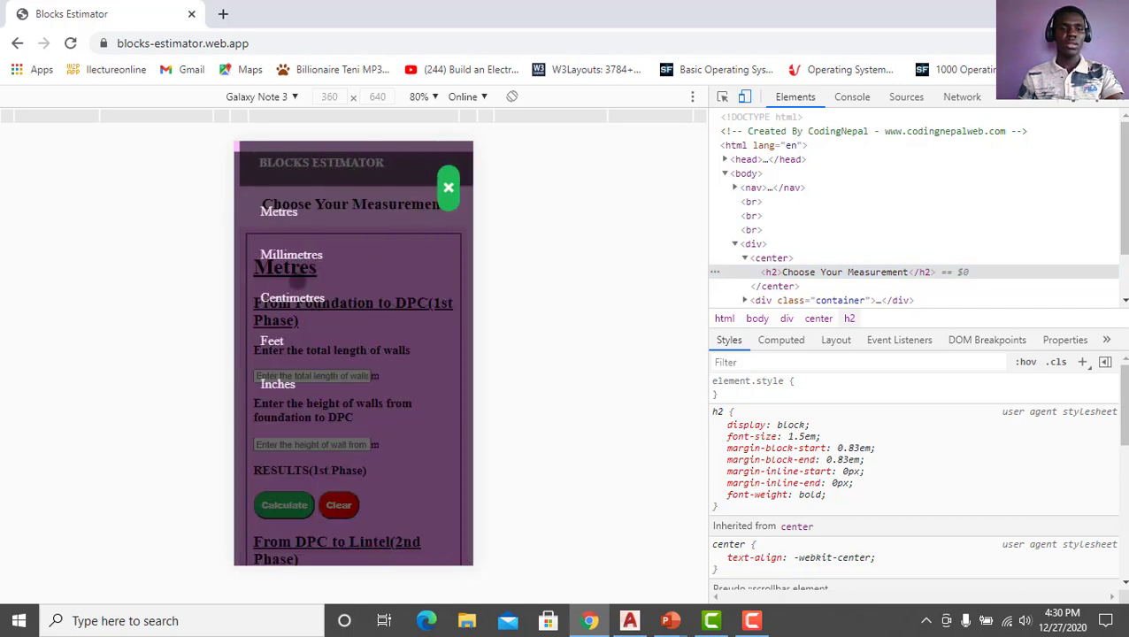
click(271, 340)
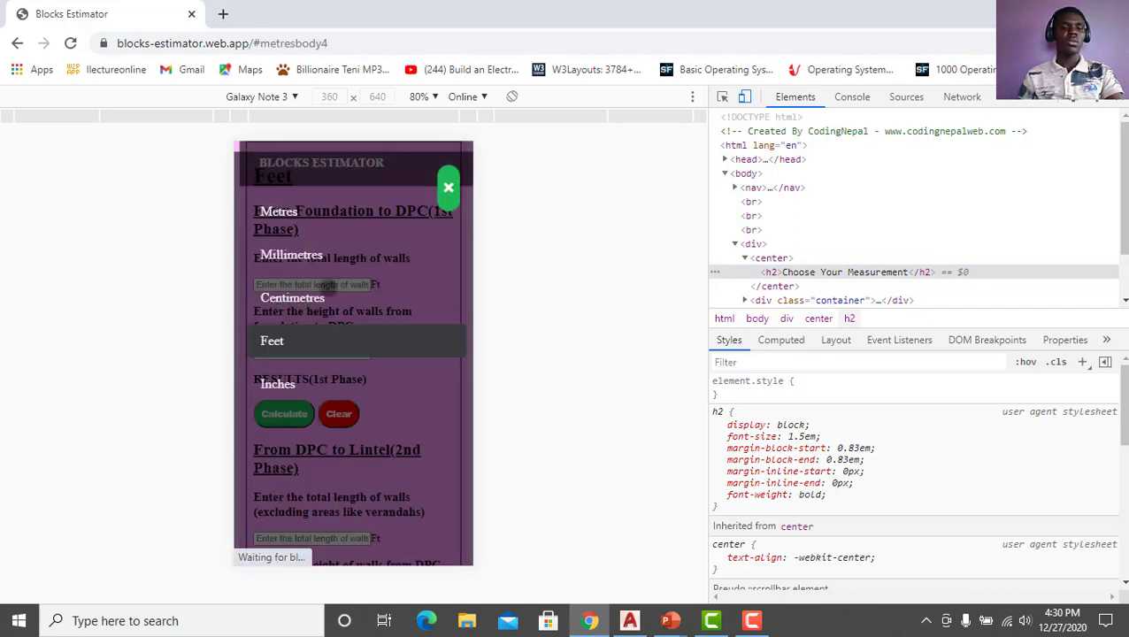
scroll(332, 252, up, 1)
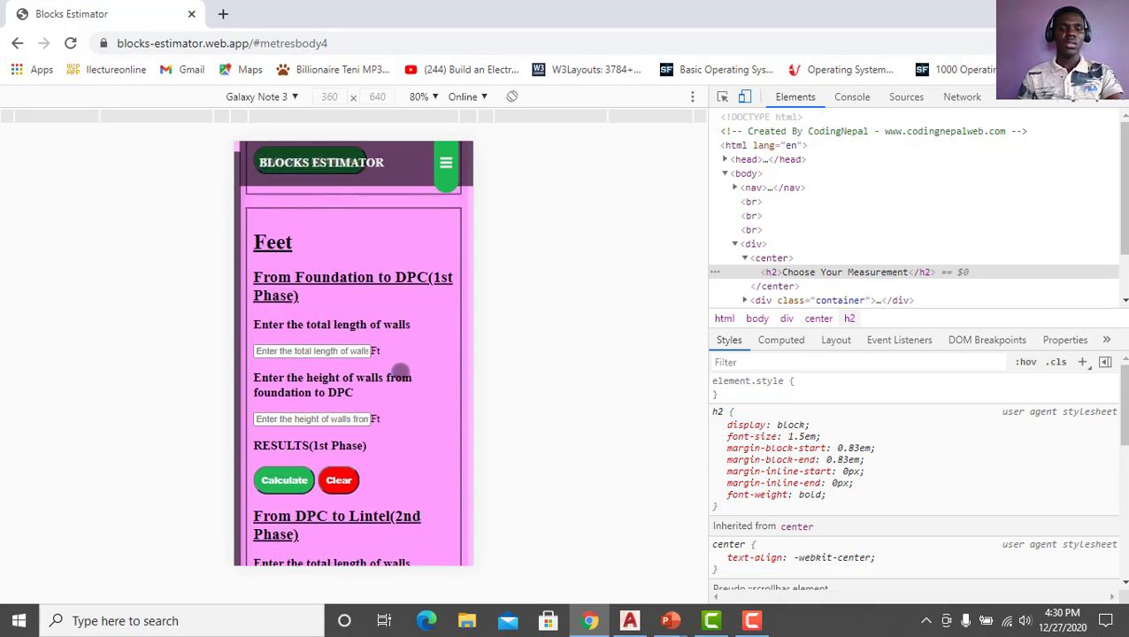
scroll(399, 368, down, 1)
scroll(326, 252, down, 1)
scroll(326, 251, down, 5)
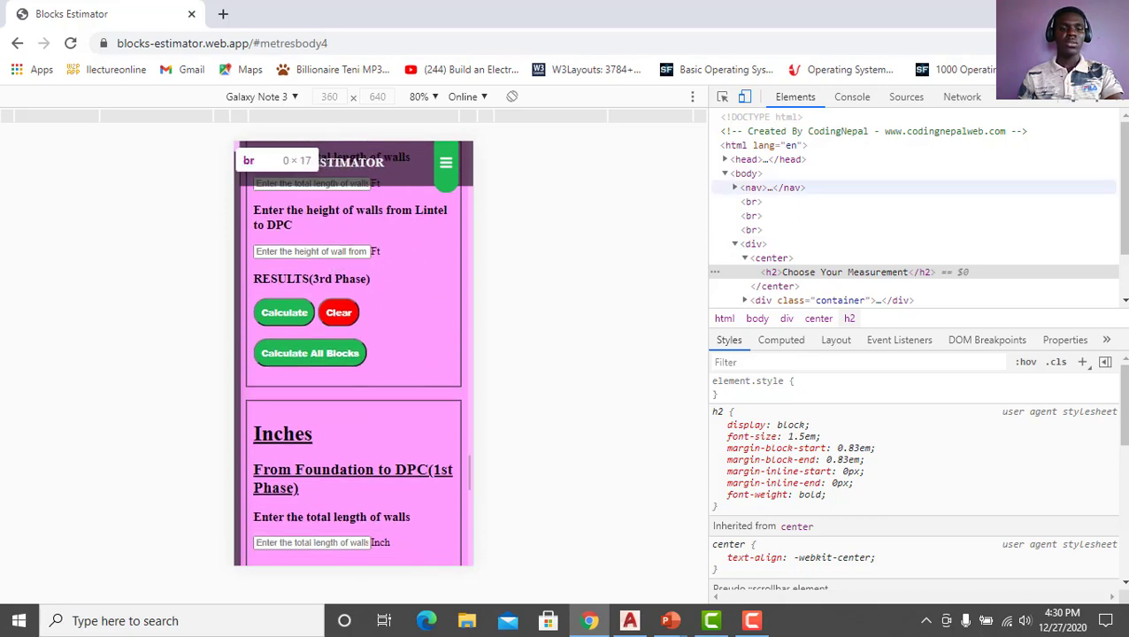
Step: Close the developer tools and review the calculator's fields for all three building phases in the desktop layout
click(1117, 97)
scroll(710, 260, up, 10)
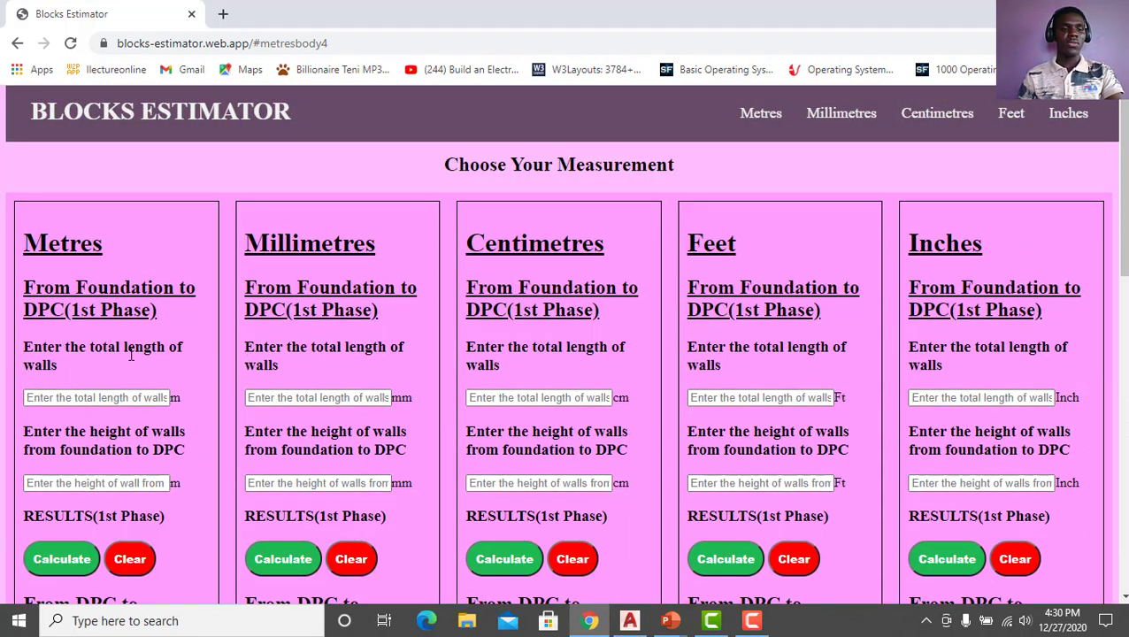
scroll(133, 356, down, 8)
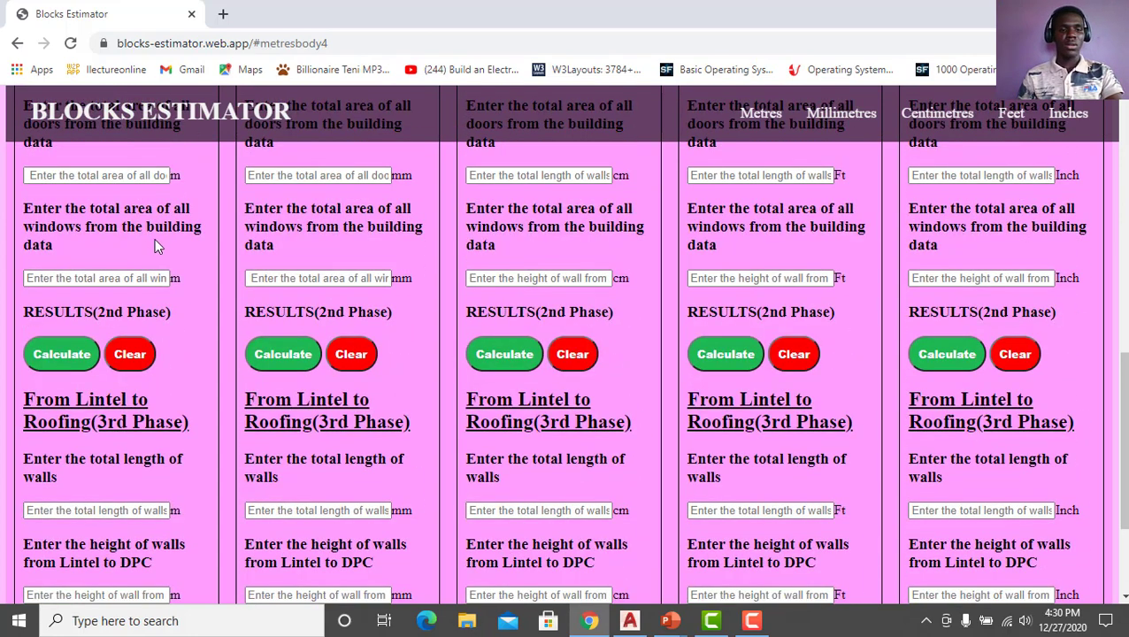
scroll(45, 243, up, 2)
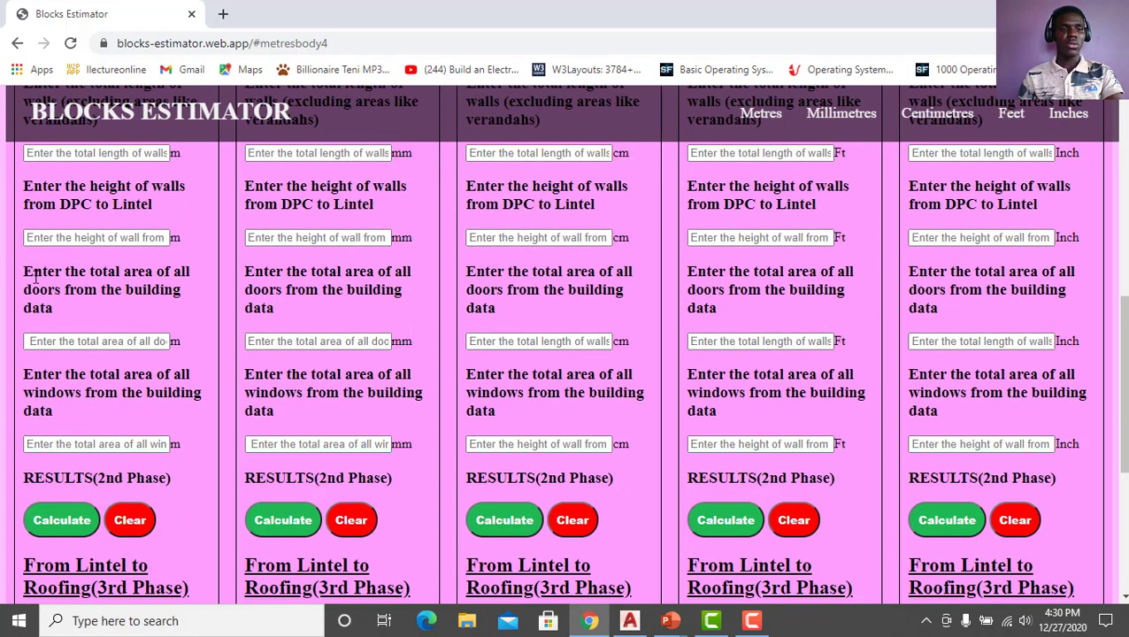
scroll(121, 328, up, 7)
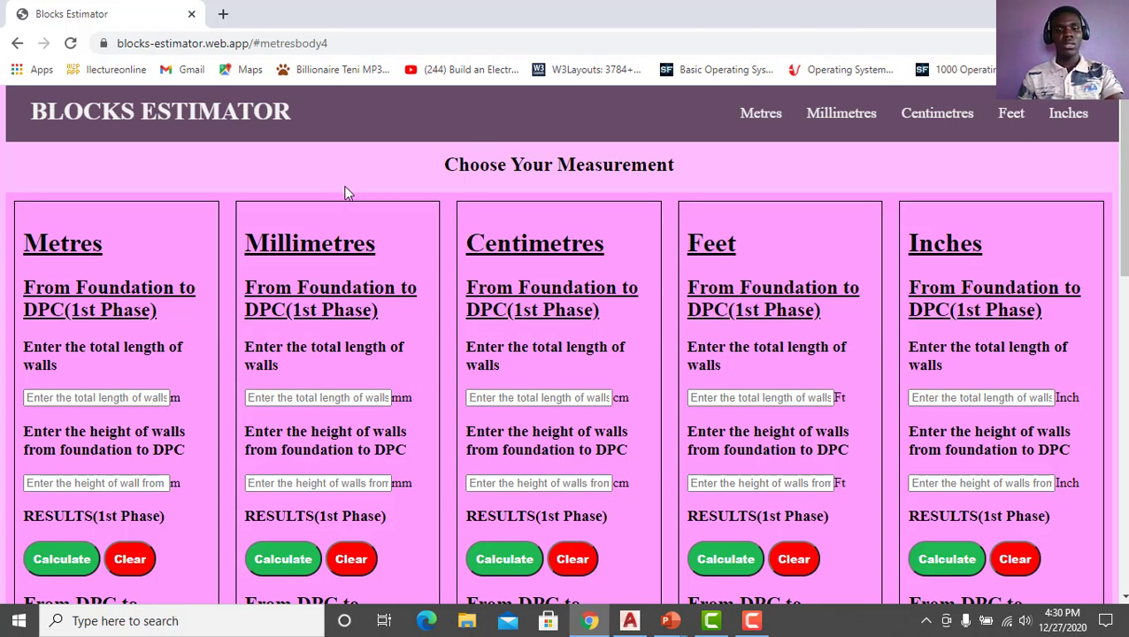
Step: Switch to the FloorPlan drawing in AutoCAD and examine the room layout and the door and window labels
key(alt+Tab)
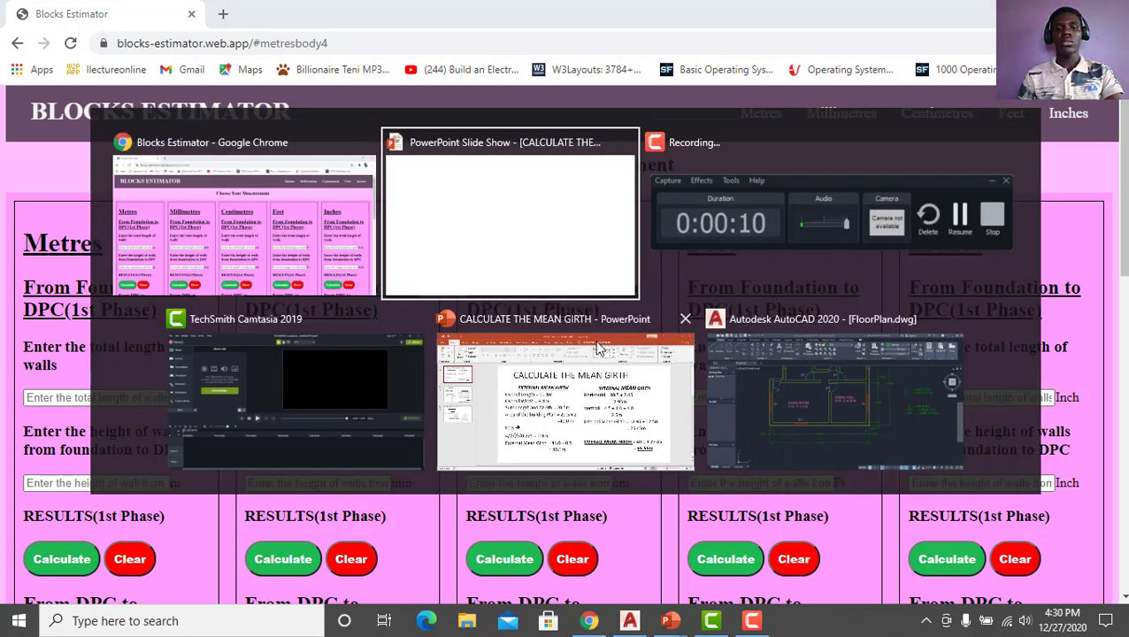
click(800, 394)
scroll(486, 322, down, 2)
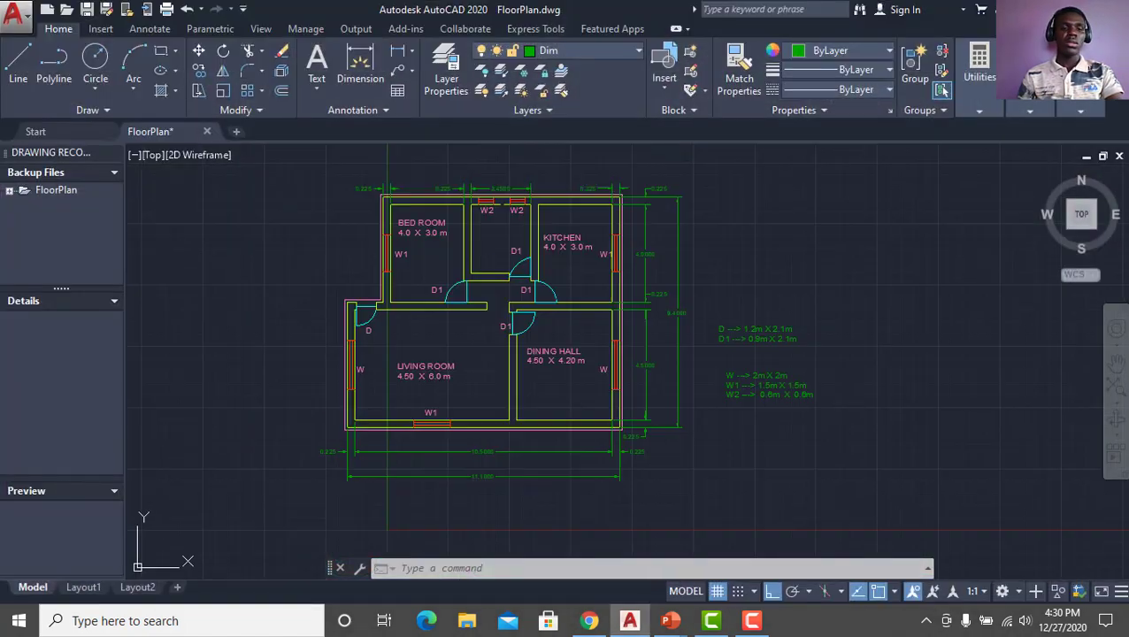
scroll(686, 293, up, 1)
scroll(695, 221, down, 1)
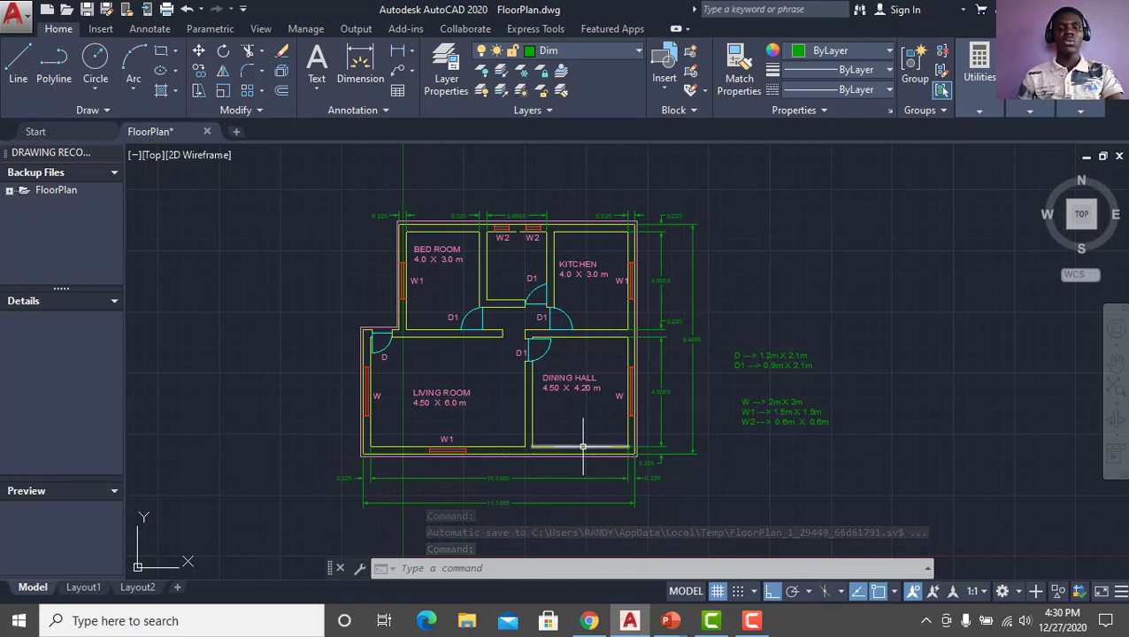
scroll(585, 434, up, 2)
drag(504, 422, 522, 456)
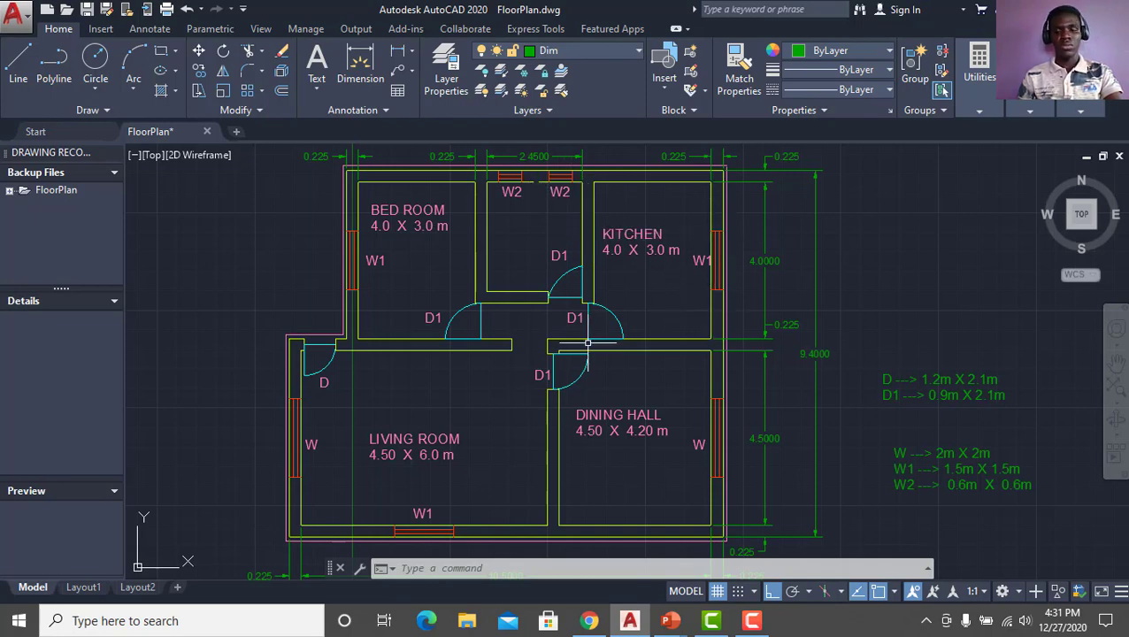
Step: Examine the floor plan's horizontal dimensions below the living room and dining hall, including the overall length
scroll(586, 342, down, 4)
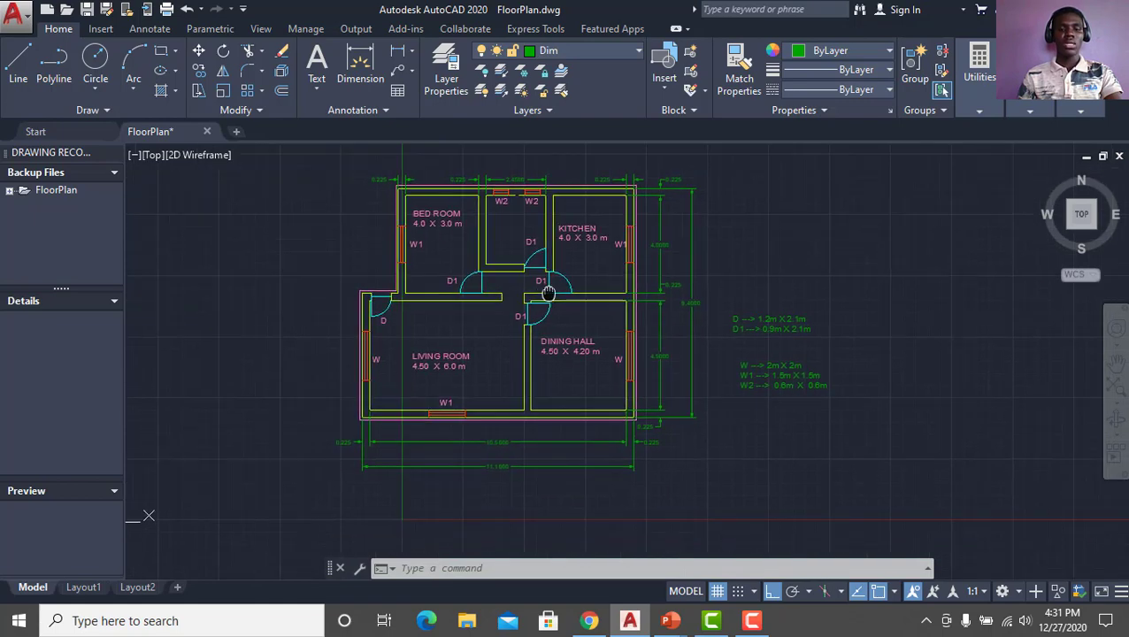
drag(595, 343, 601, 318)
scroll(607, 318, up, 4)
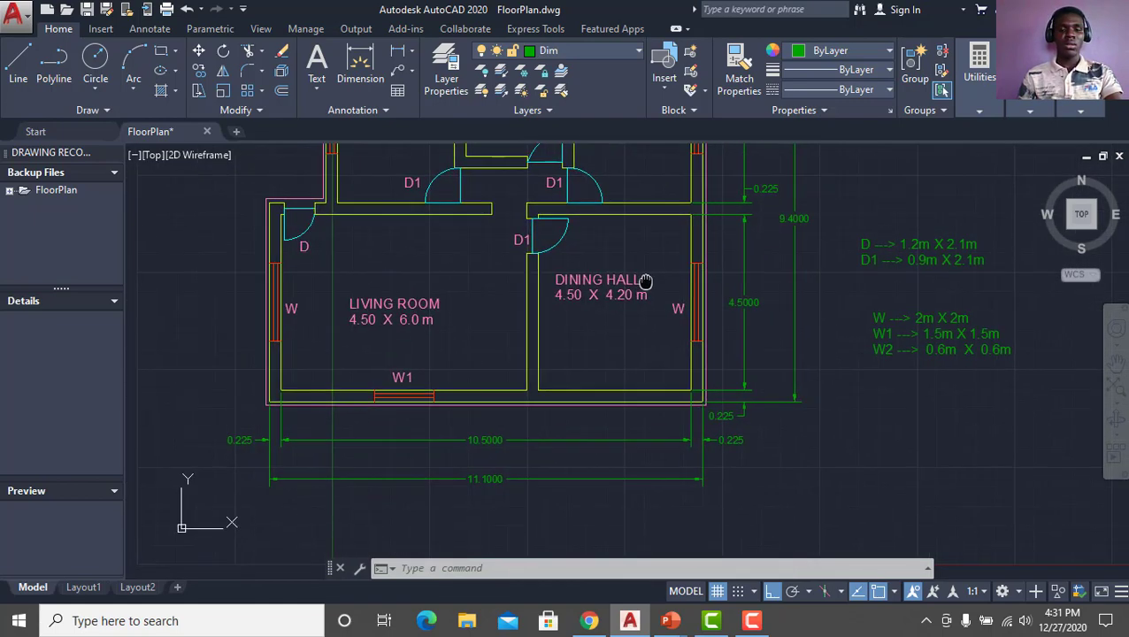
scroll(624, 289, down, 2)
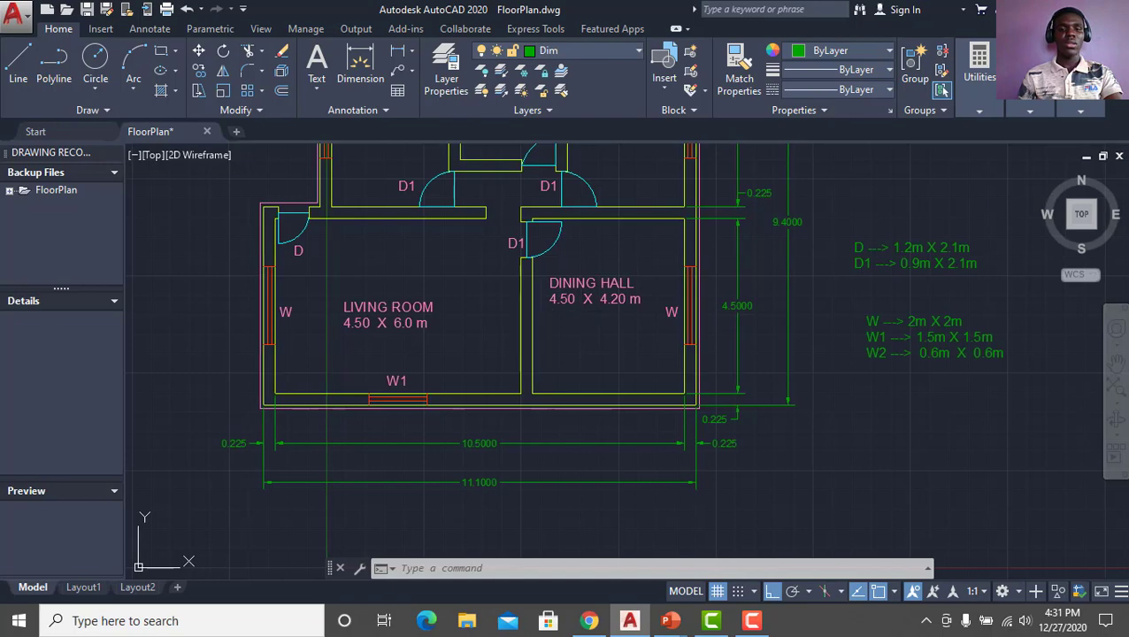
scroll(582, 305, down, 2)
scroll(524, 378, up, 2)
drag(529, 366, 532, 328)
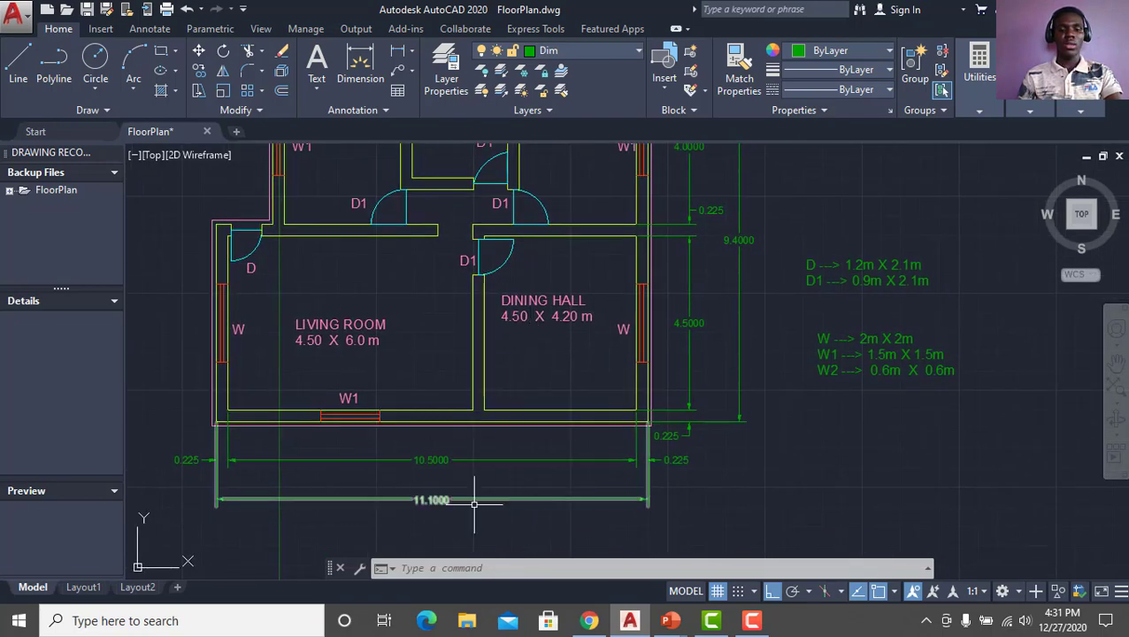
Step: Examine the vertical dimensions beside the kitchen and dining hall, including the building's overall width
drag(733, 254, 726, 378)
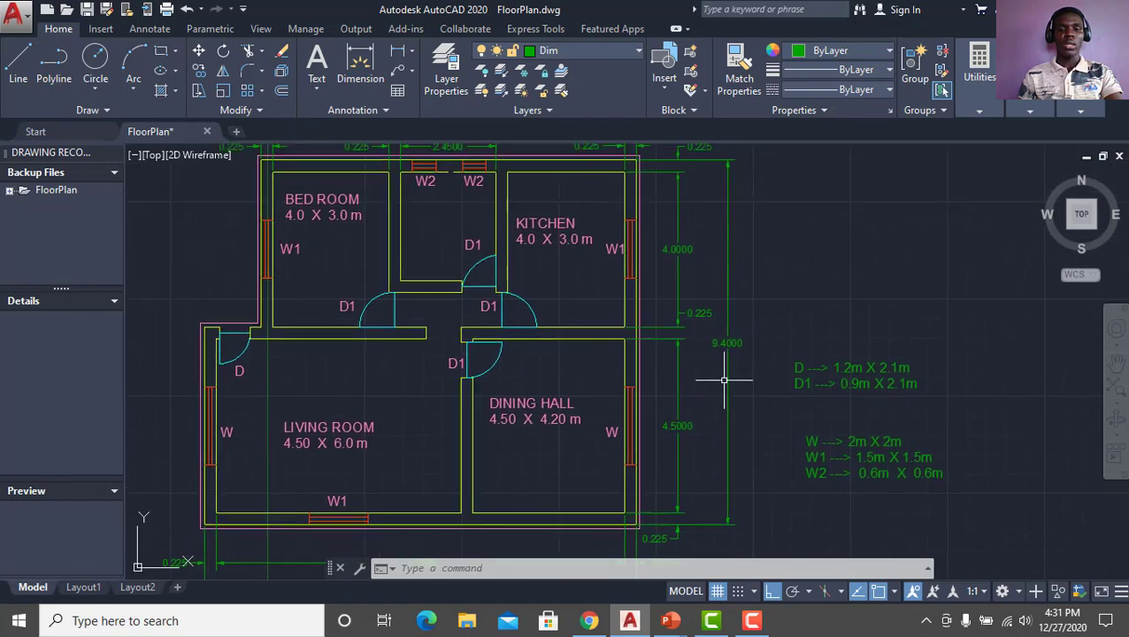
drag(723, 297, 720, 156)
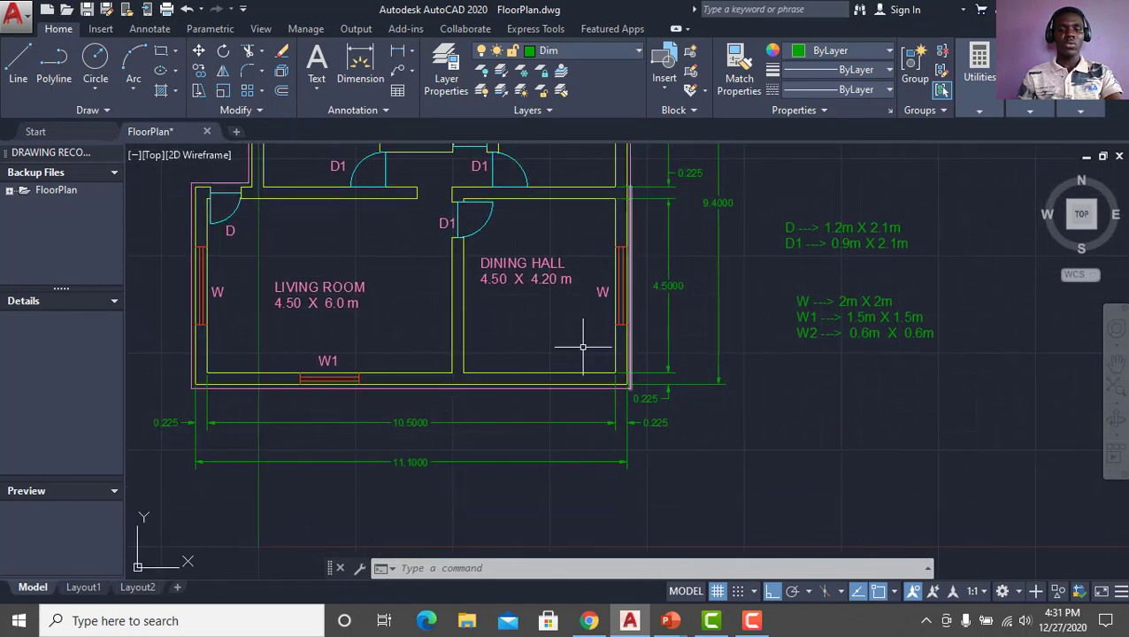
drag(634, 311, 573, 414)
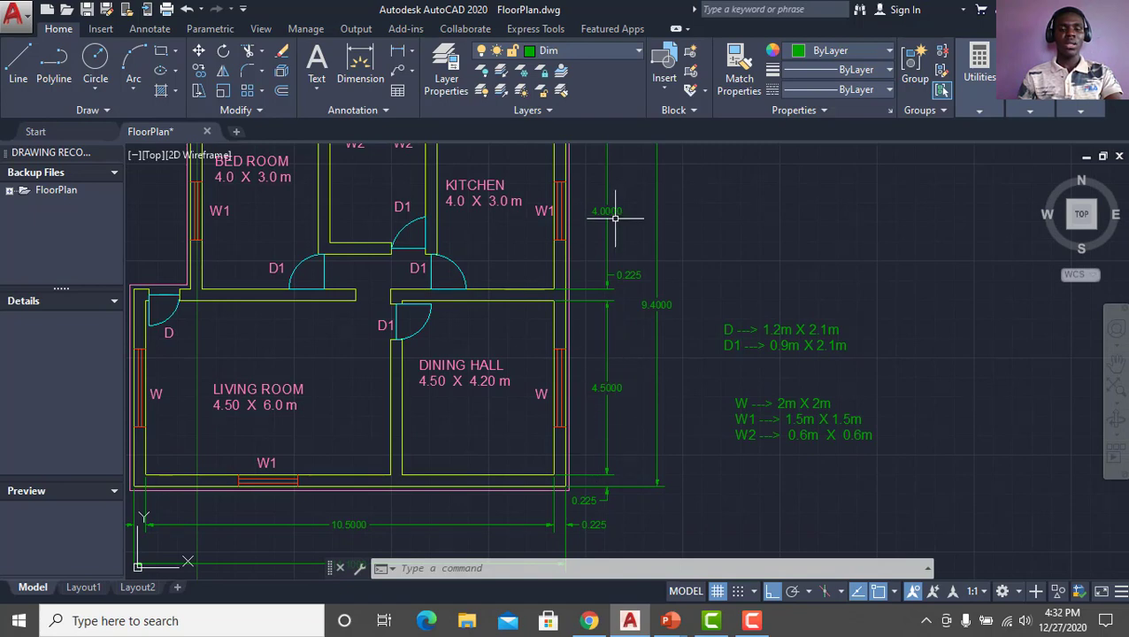
scroll(615, 225, down, 2)
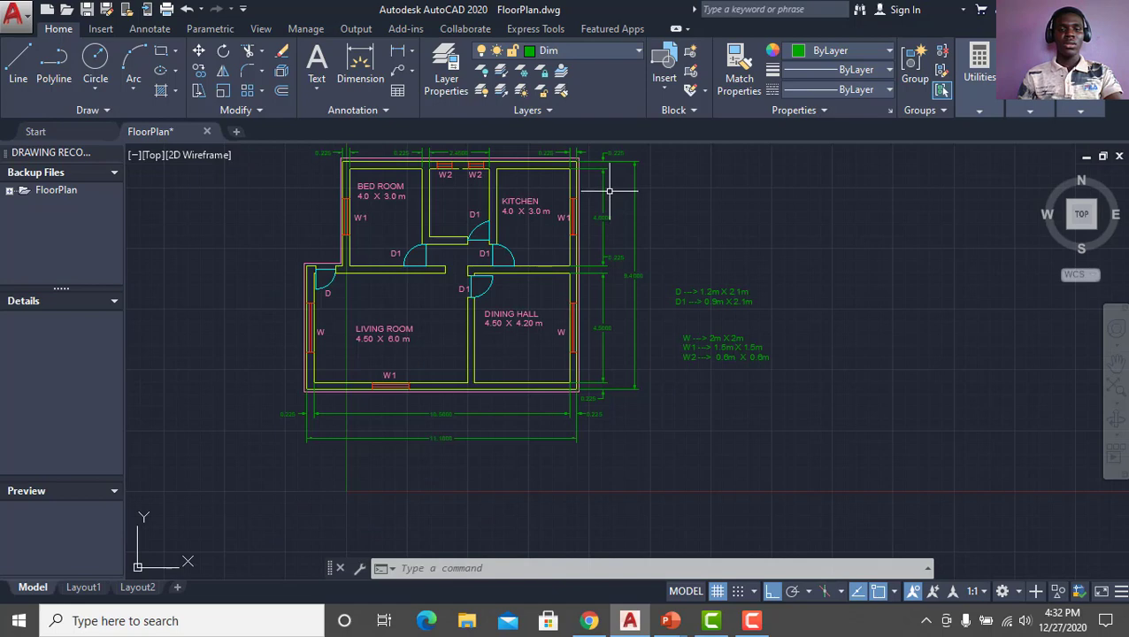
scroll(653, 265, up, 2)
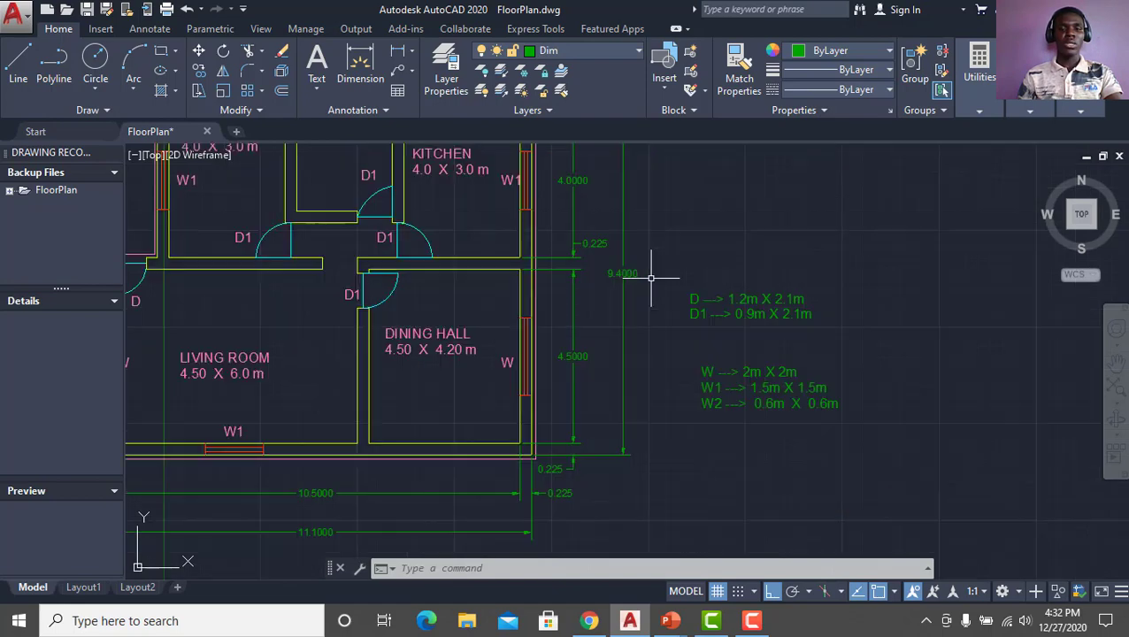
drag(653, 282, 821, 229)
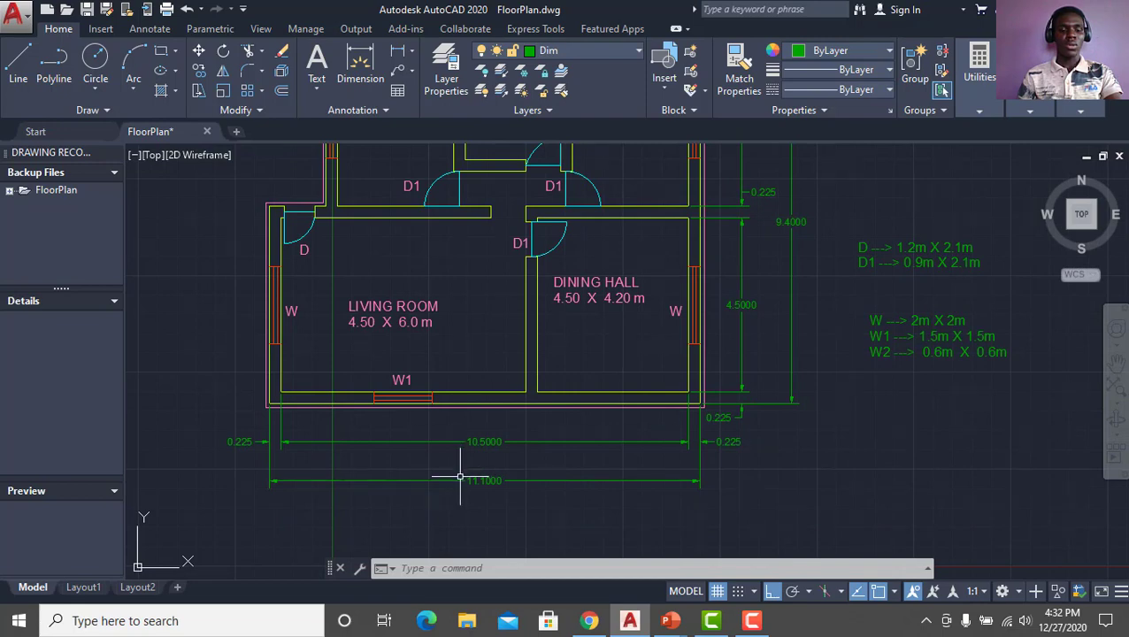
Step: Switch to the PowerPoint slide show and reveal the external mean girth calculation, from the overall length to the doubled sum of length and width
key(alt+Tab)
click(814, 272)
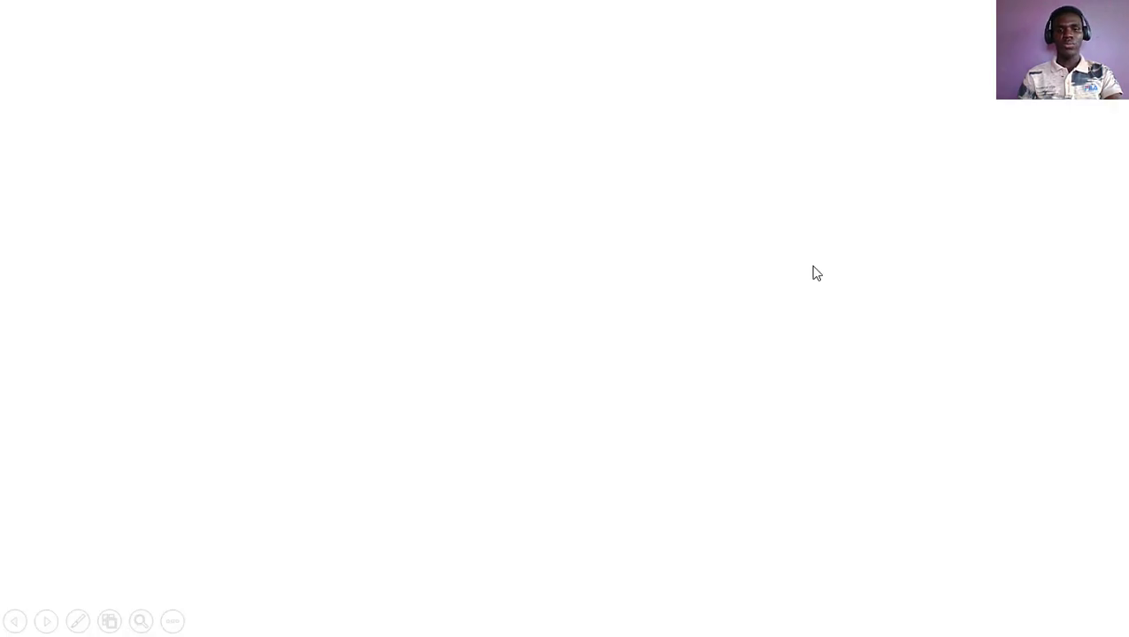
click(816, 273)
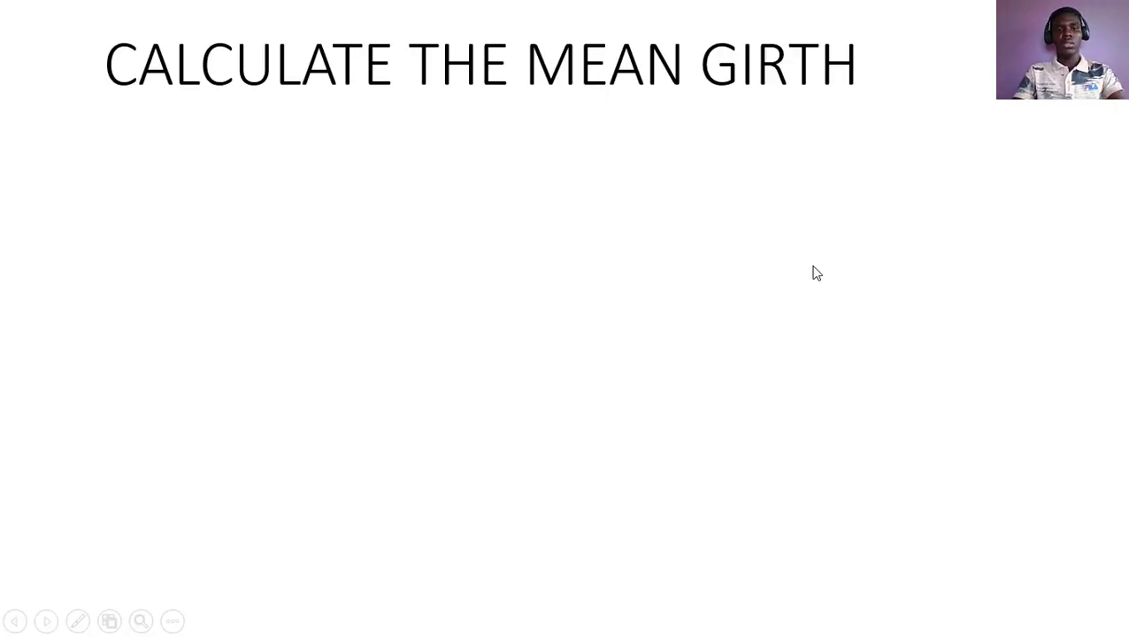
click(816, 274)
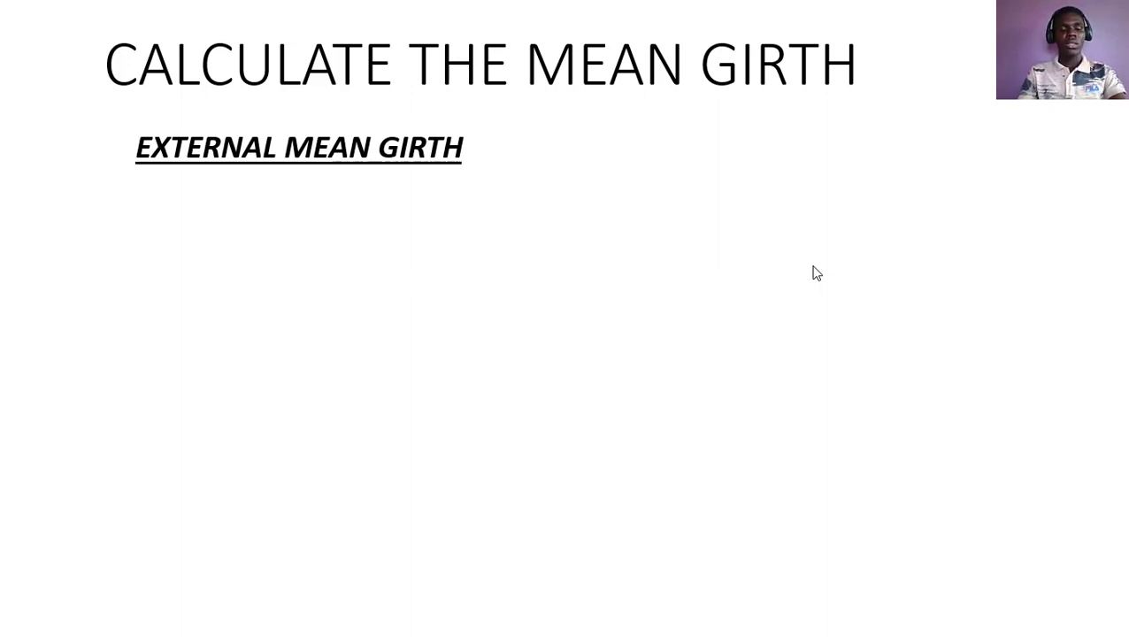
click(816, 273)
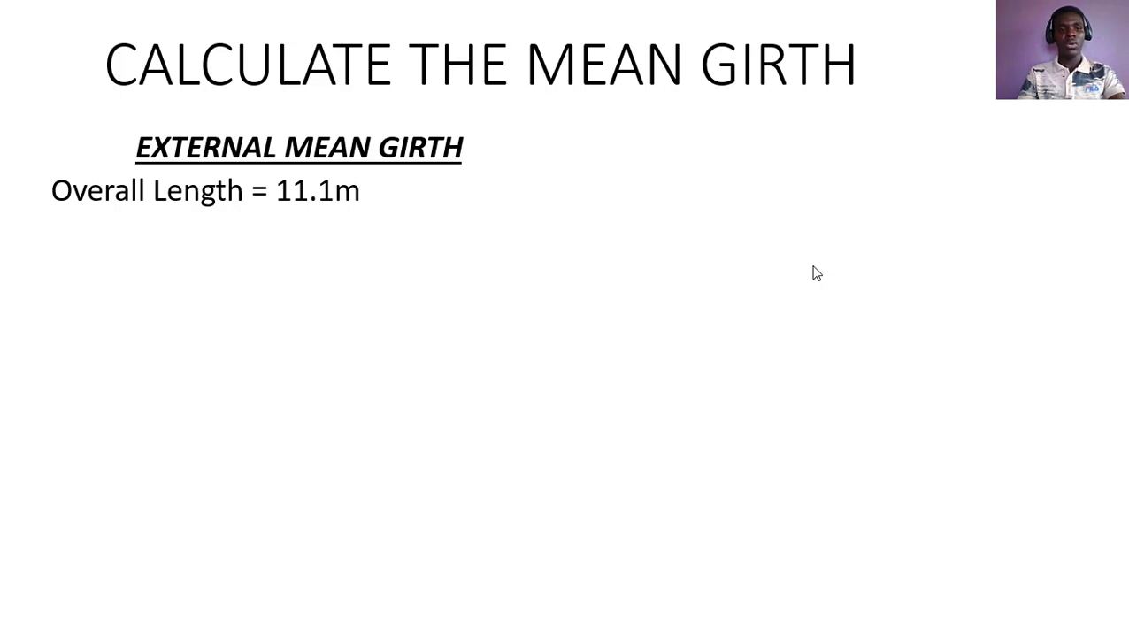
click(816, 273)
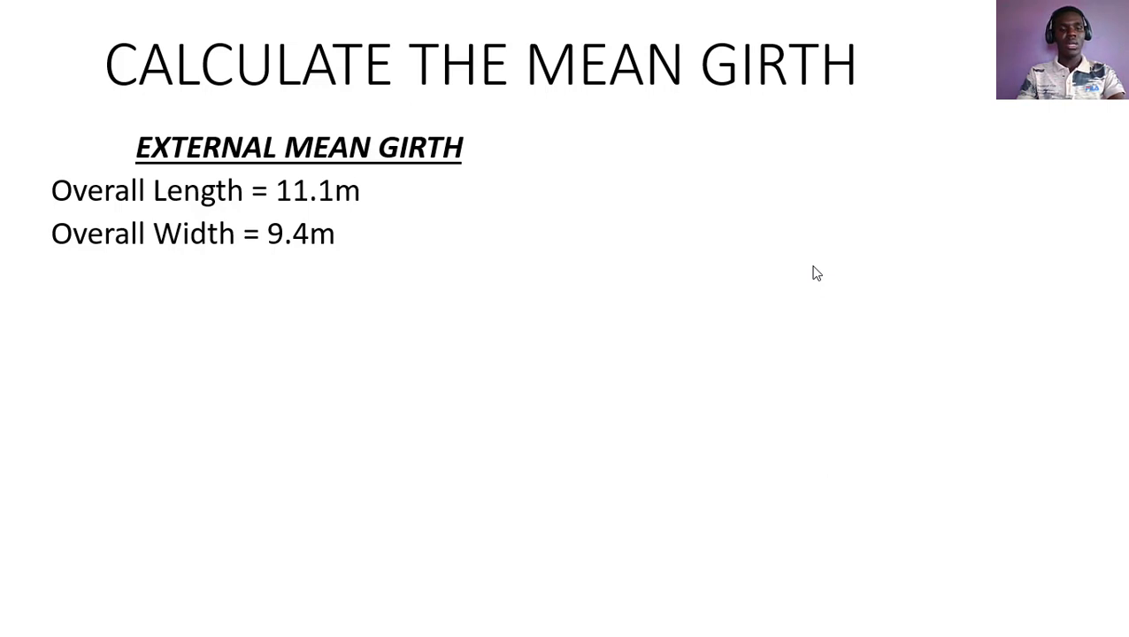
click(816, 274)
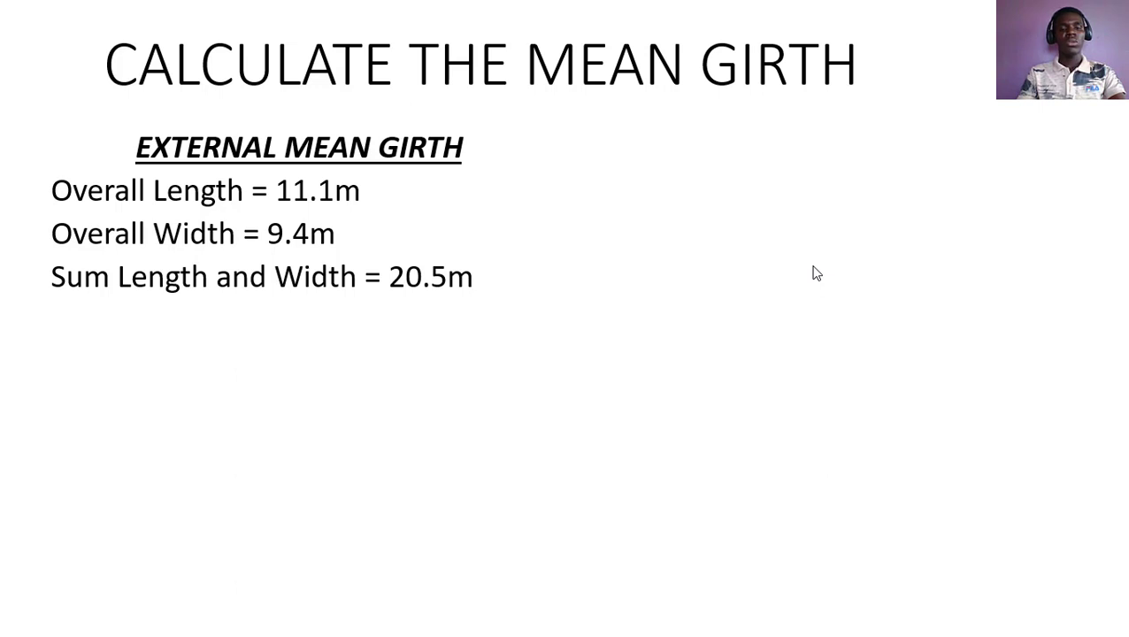
click(816, 273)
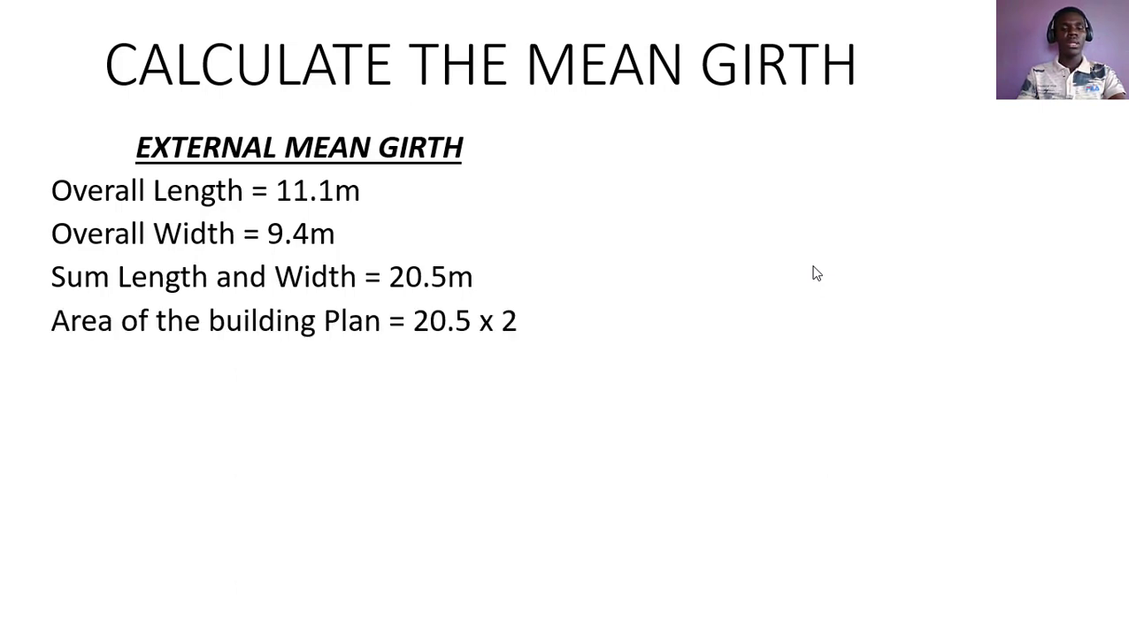
click(816, 273)
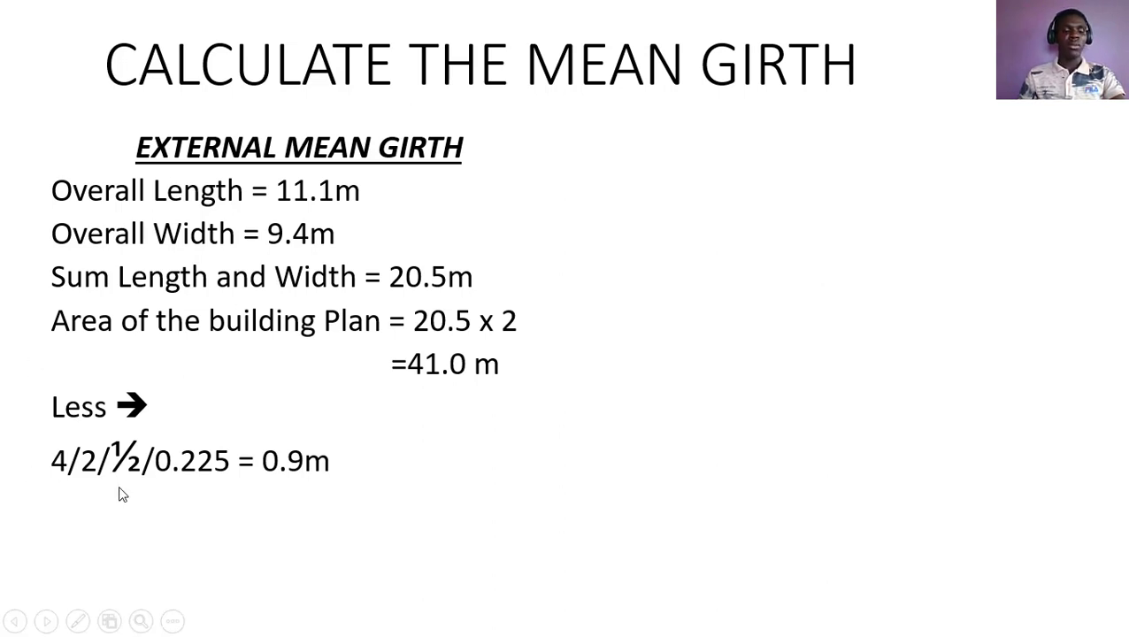
Step: Switch back to the FloorPlan drawing in AutoCAD and examine the wall thickness dimensions at the dining hall and kitchen corners
key(alt+Tab)
click(533, 261)
drag(512, 278, 184, 347)
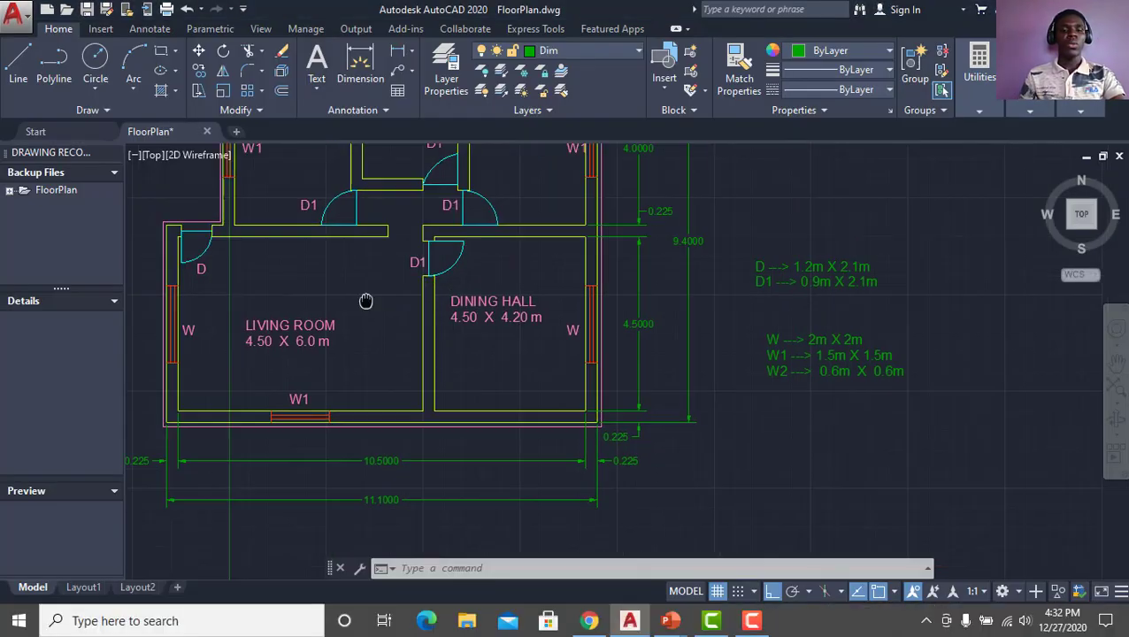
scroll(177, 371, up, 2)
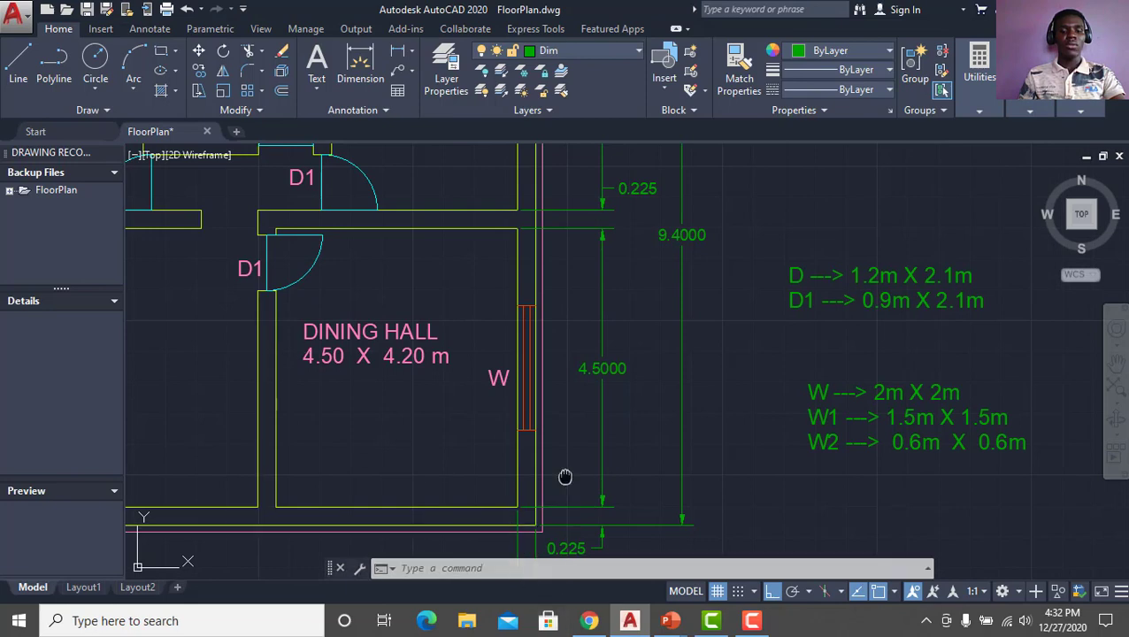
drag(565, 476, 564, 428)
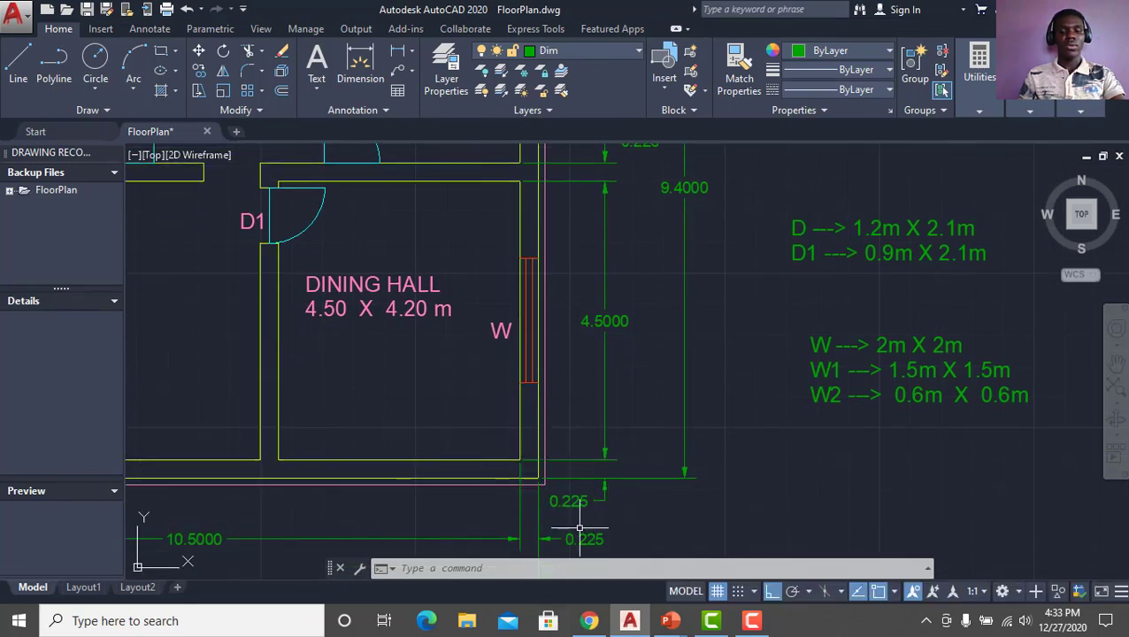
drag(567, 377, 537, 518)
drag(544, 259, 506, 497)
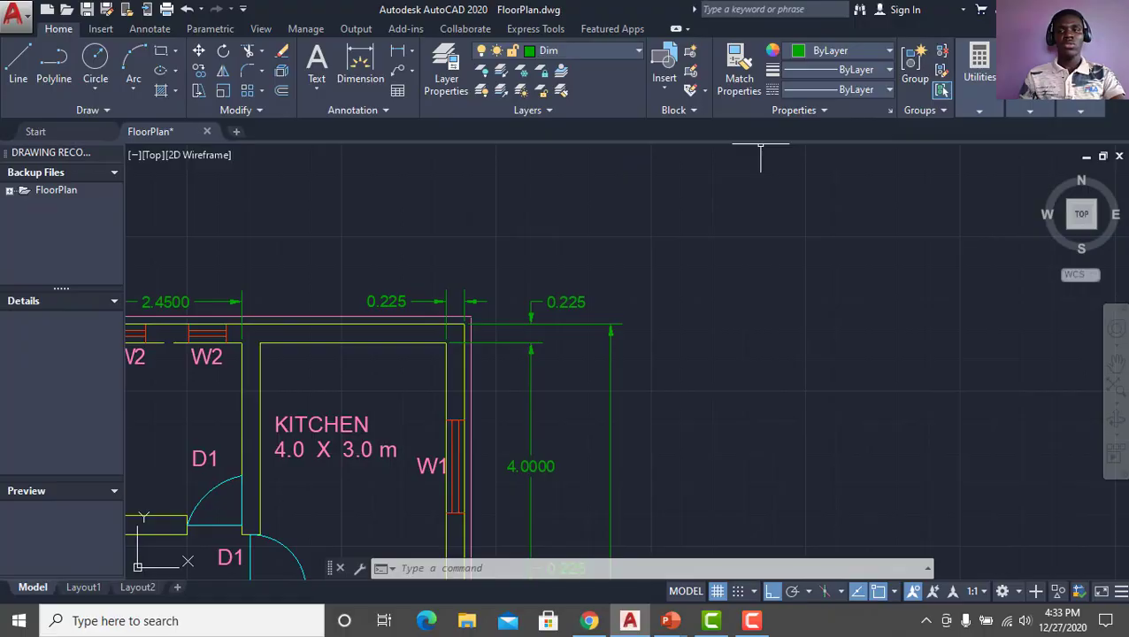
Step: Return to the slide show and reveal the final external mean girth lines and the internal mean girth heading
click(1032, 8)
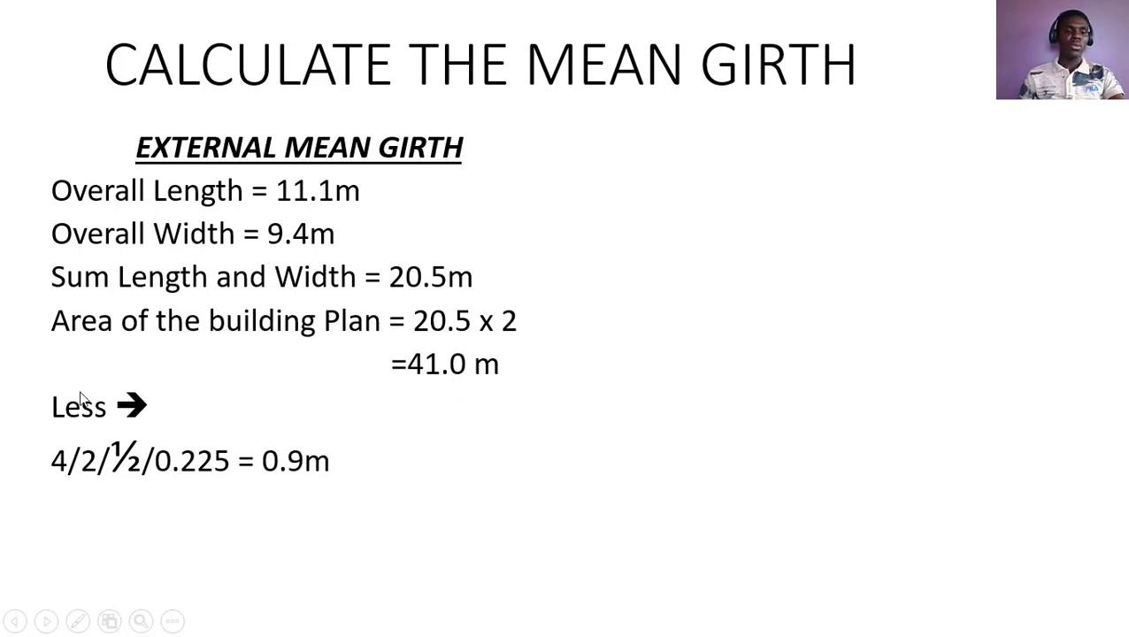
click(553, 335)
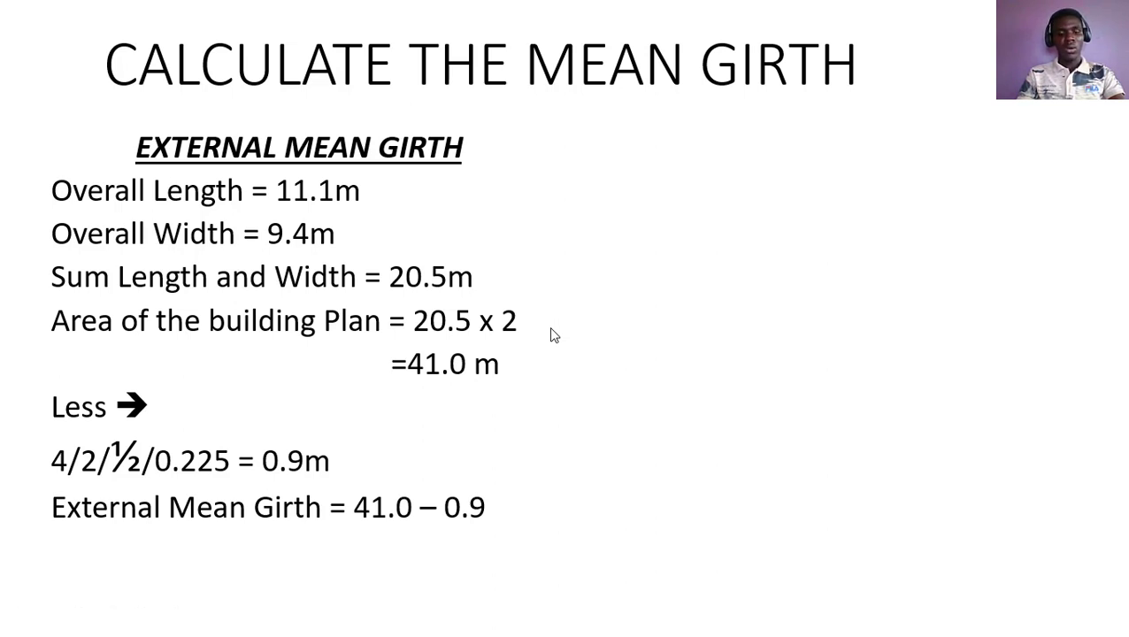
click(553, 335)
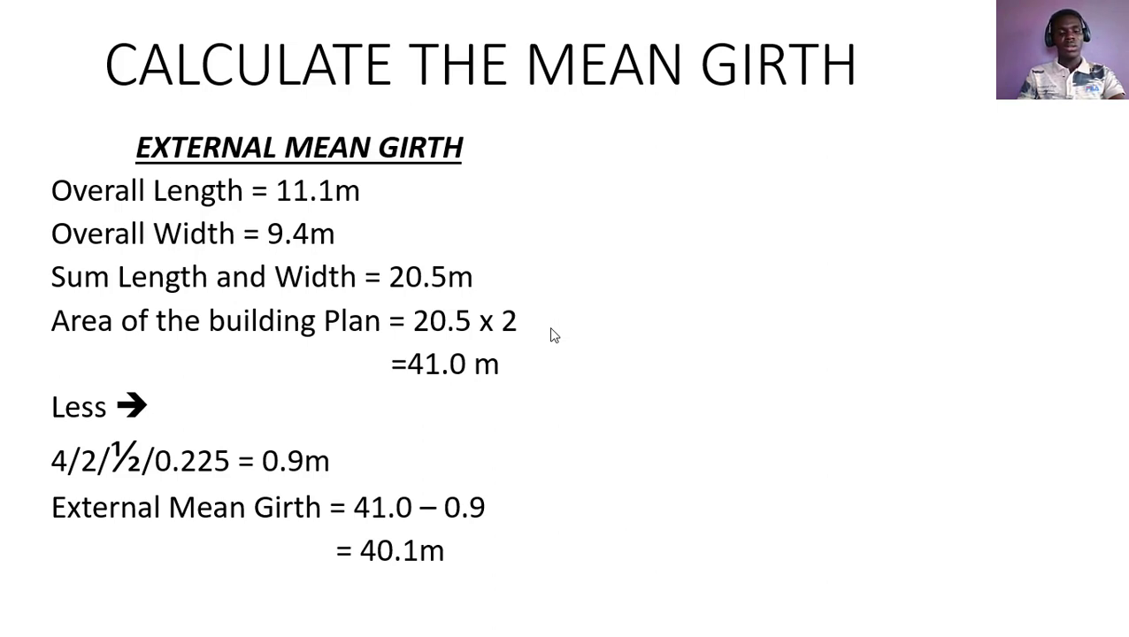
click(553, 335)
Step: Switch to the AutoCAD floor plan and examine the internal walls and the horizontal dimensions below the living room and above the bathroom area
key(alt+Tab)
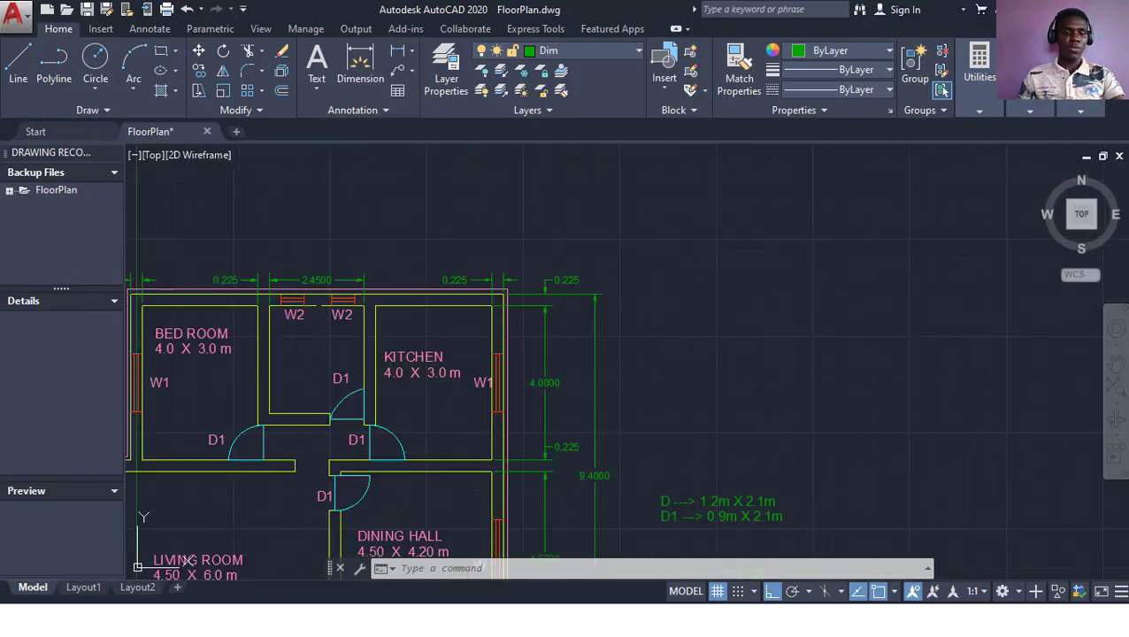
scroll(570, 244, down, 2)
drag(606, 198, 673, 164)
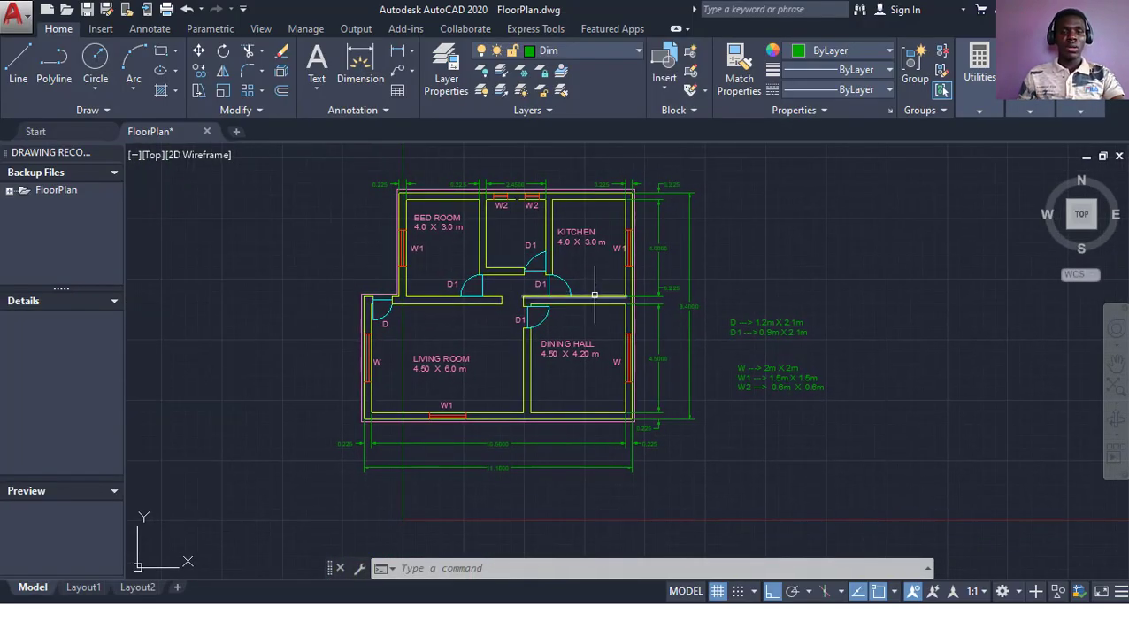
scroll(594, 295, up, 2)
drag(595, 297, 547, 385)
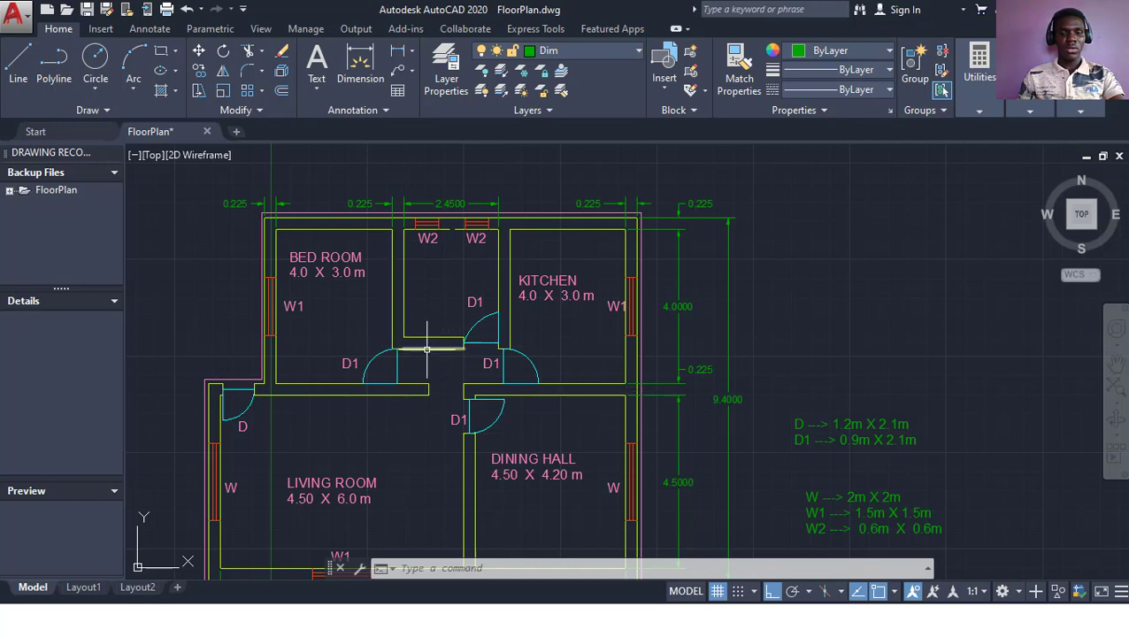
drag(478, 345, 473, 317)
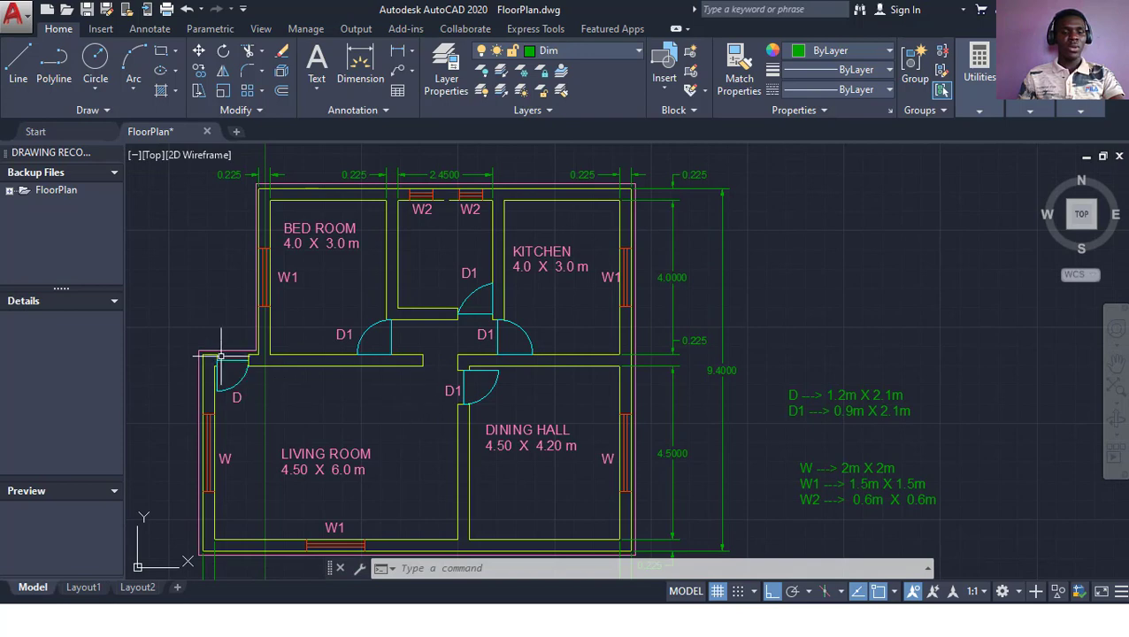
drag(566, 340, 539, 213)
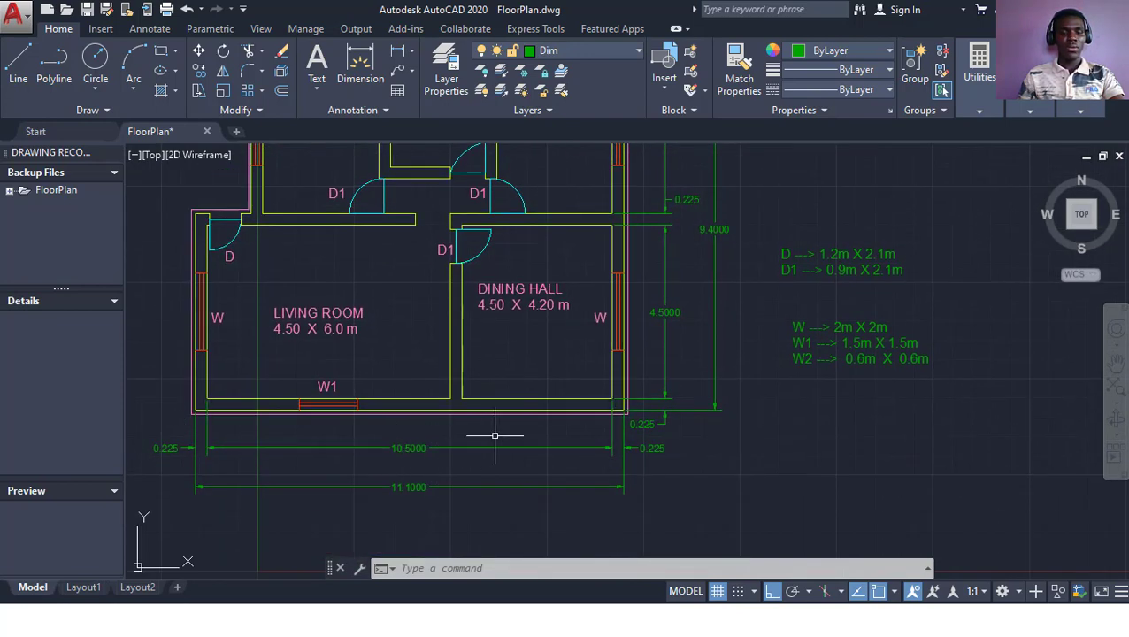
drag(386, 176, 370, 381)
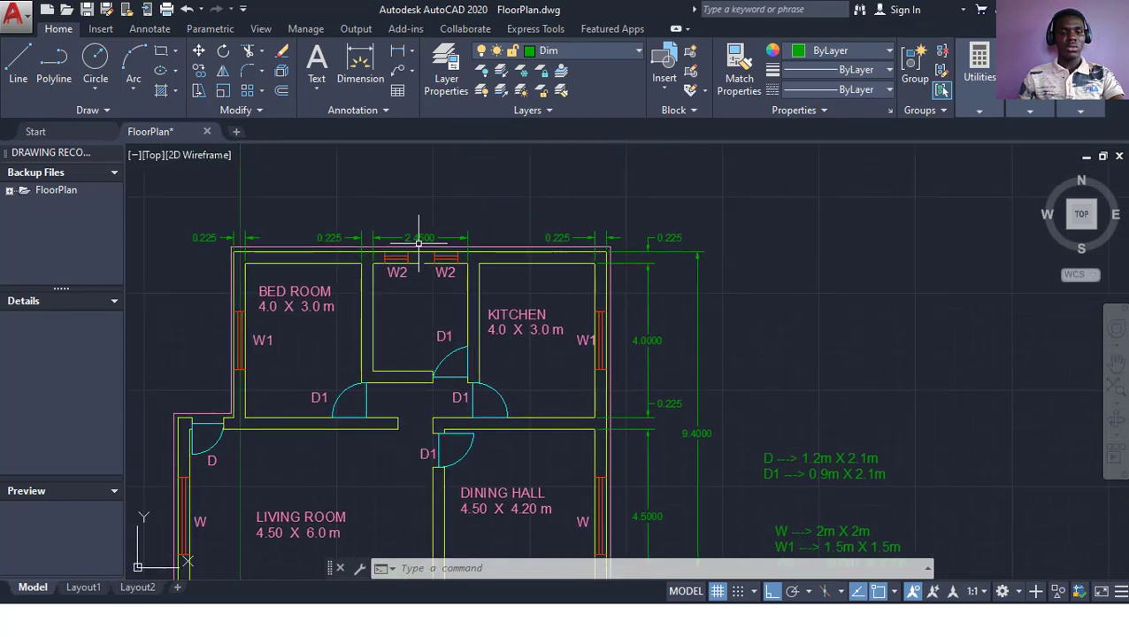
Step: Return to the slide show and reveal the horizontal sum of the internal mean girth
key(alt+Tab)
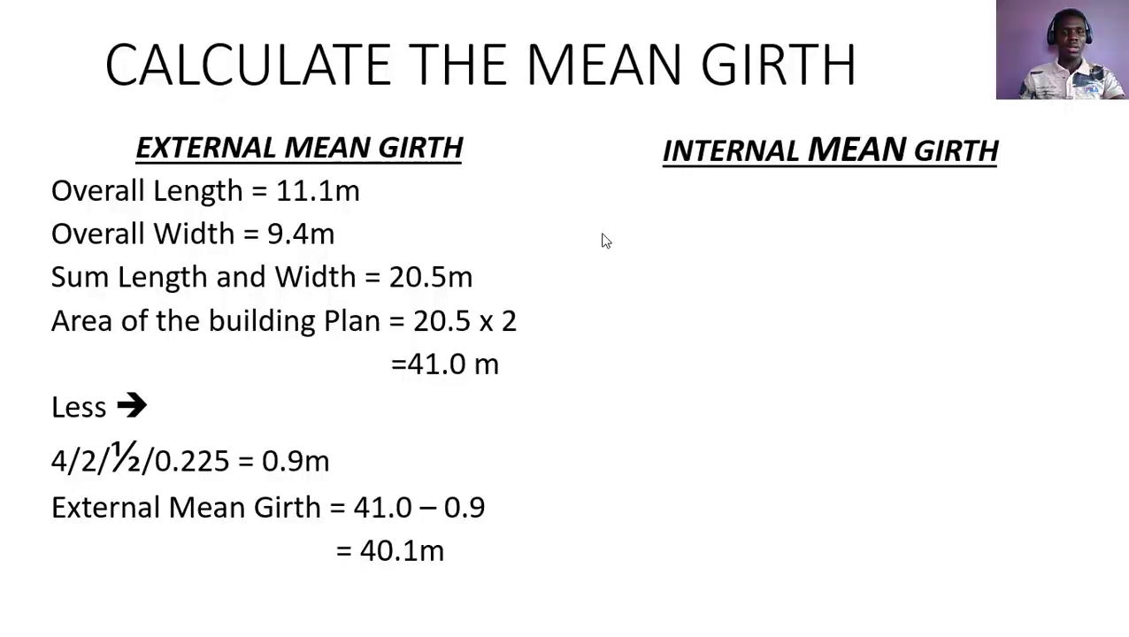
click(606, 240)
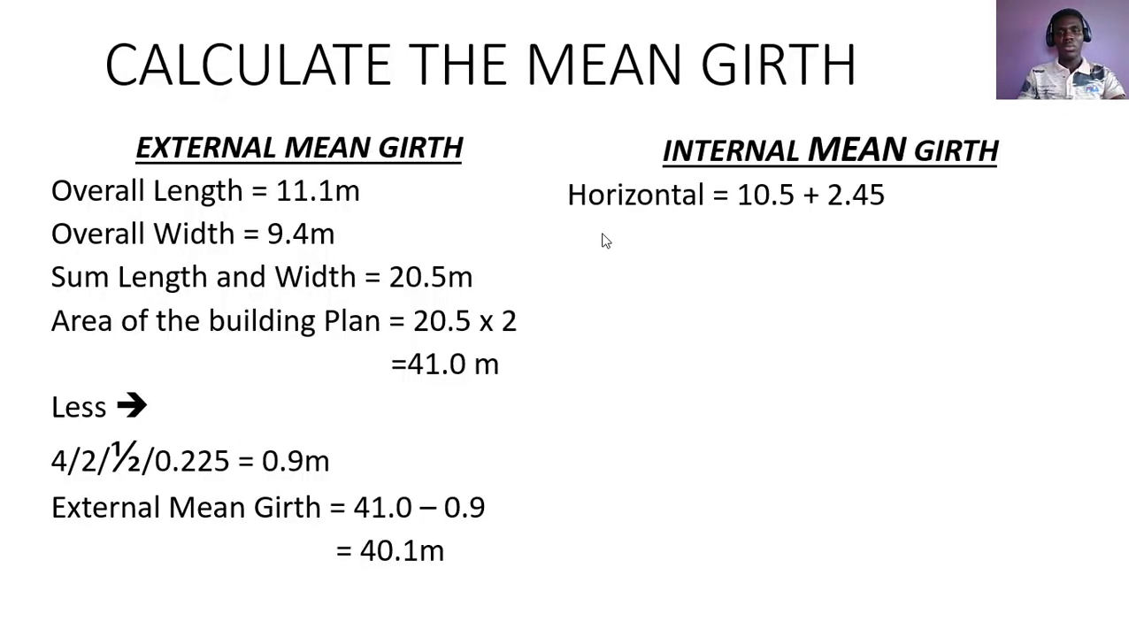
click(606, 241)
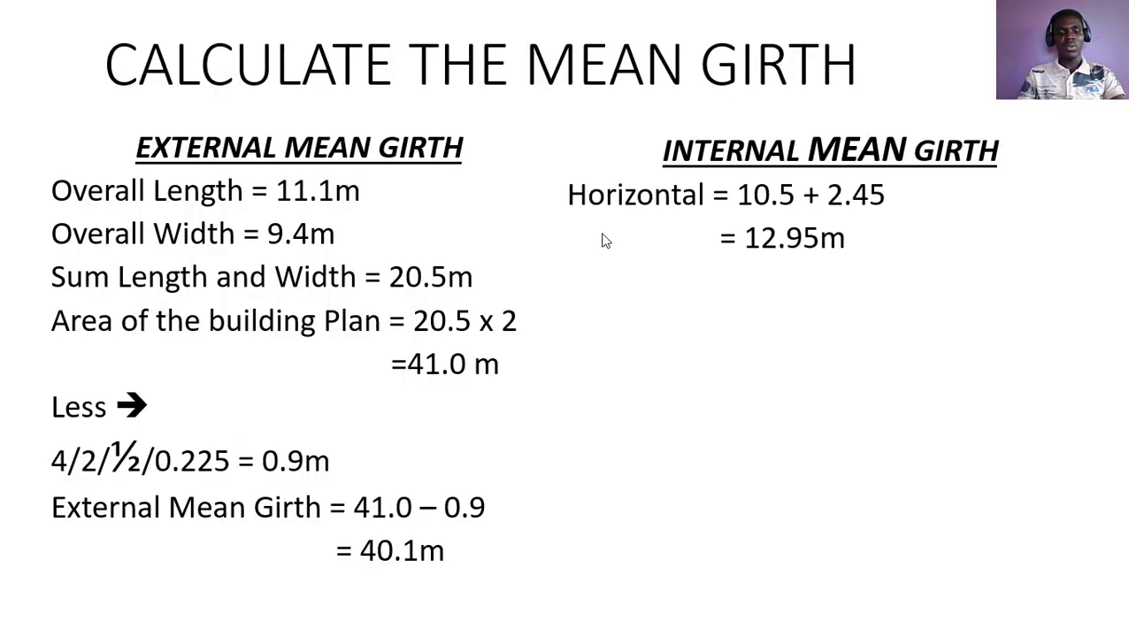
Step: Switch to the AutoCAD floor plan and examine the internal vertical dimensions beside the kitchen and dining hall
key(alt+Tab)
scroll(532, 202, up, 2)
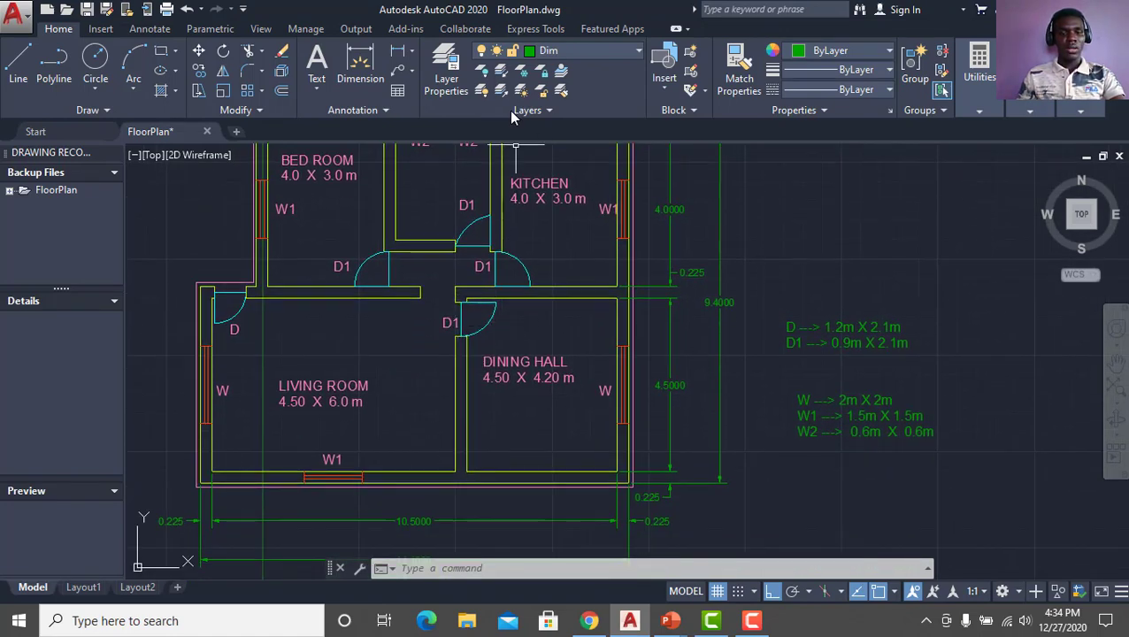
drag(492, 168, 492, 225)
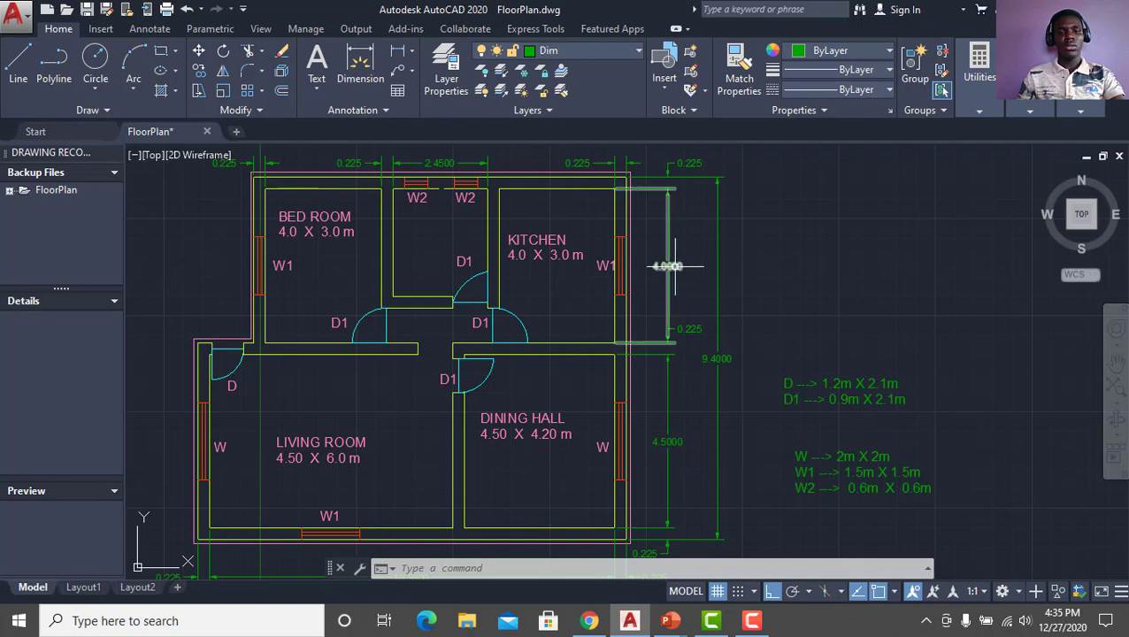
drag(514, 309, 517, 266)
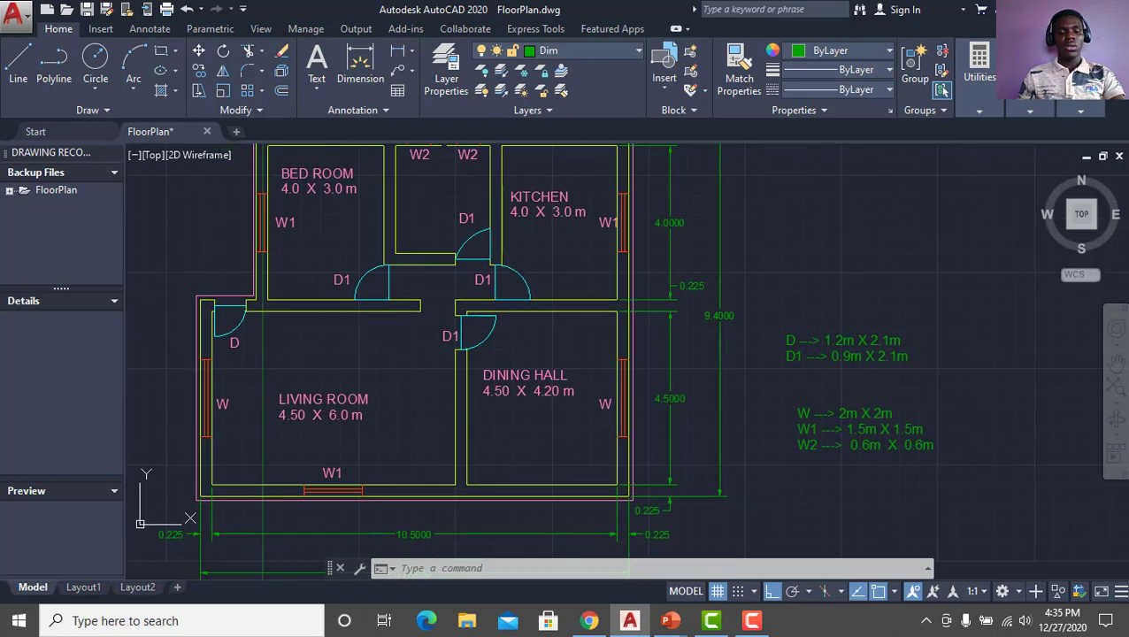
drag(639, 266, 617, 223)
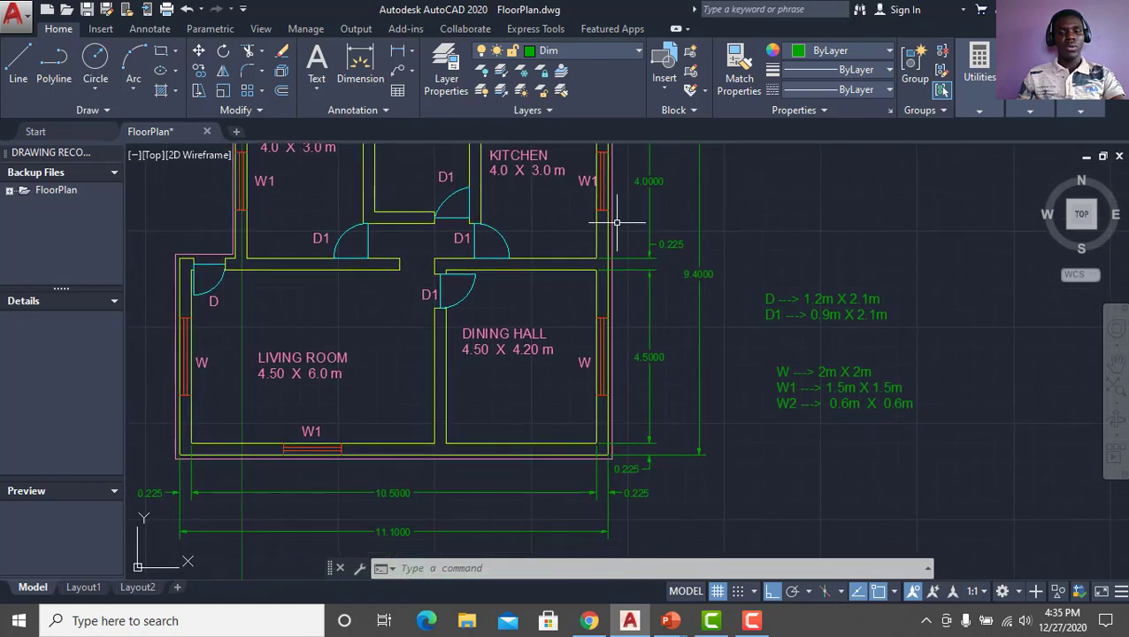
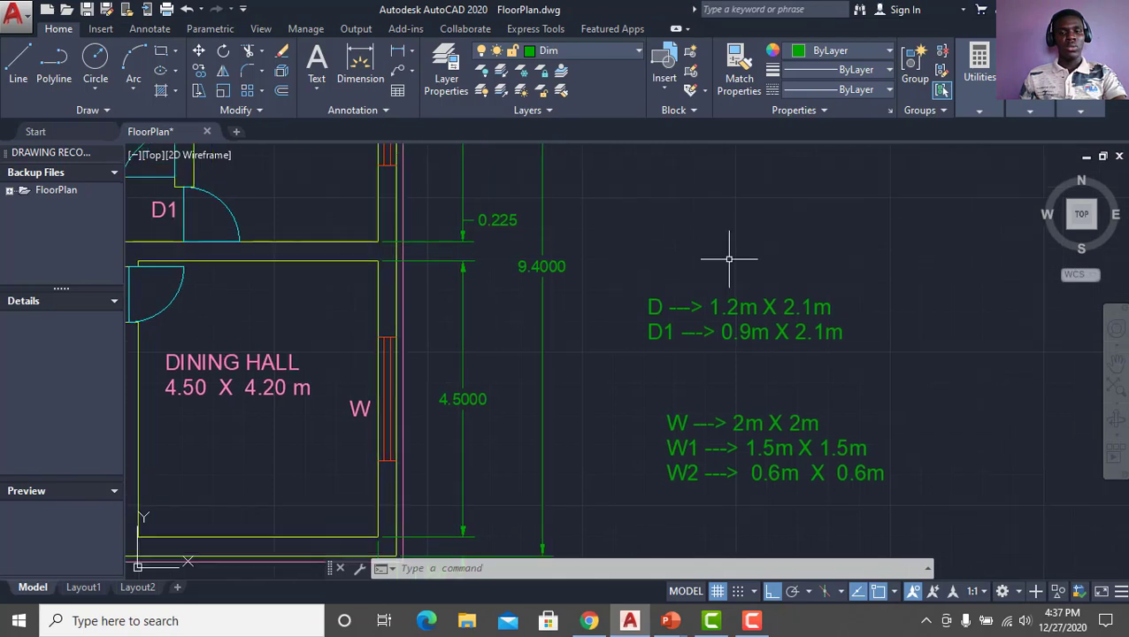
Step: Examine the door and window size legend beside the plan and match its labels to the openings in the rooms
drag(744, 281, 802, 306)
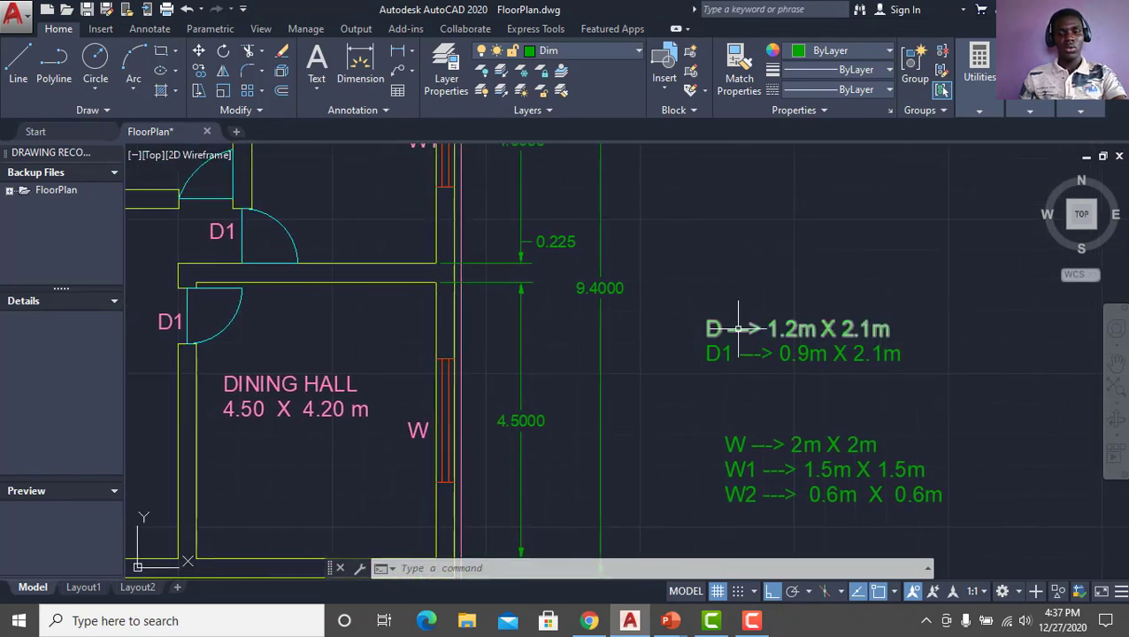
scroll(589, 315, down, 3)
drag(589, 315, 802, 320)
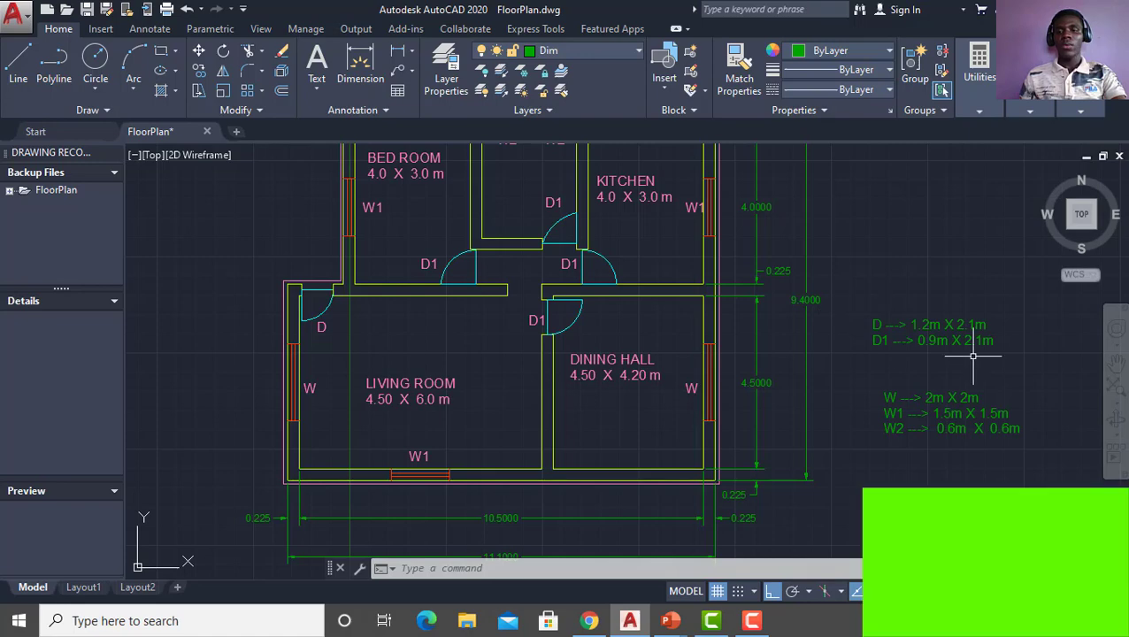
scroll(854, 336, up, 4)
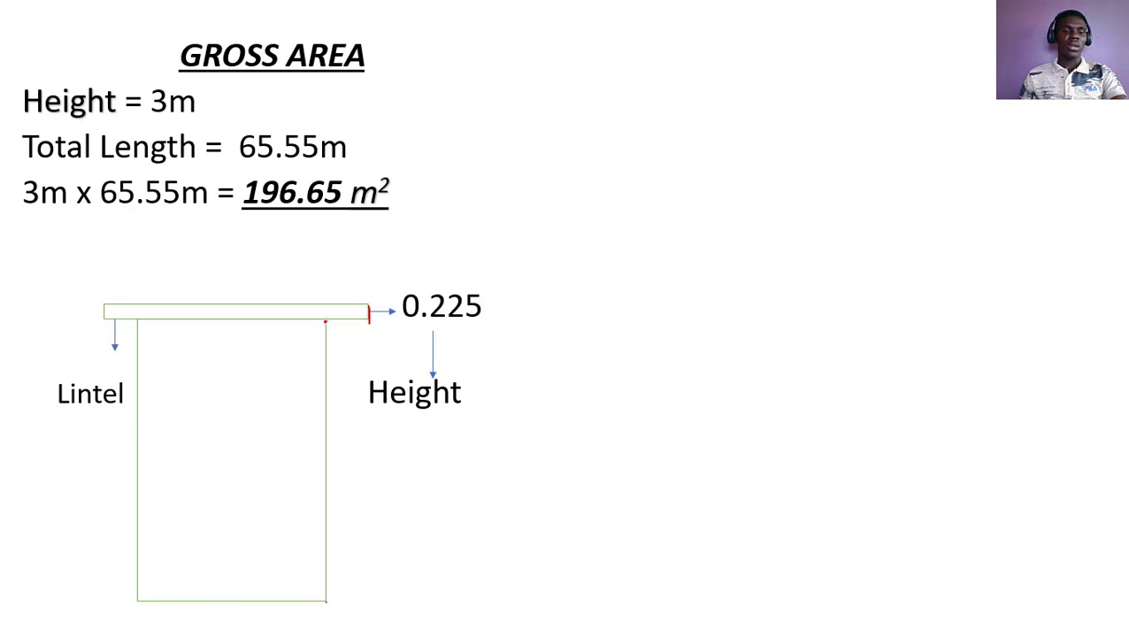
Step: Mark the lintel's overhangs on both sides of the opening in red ink and reveal the openings and lintel calculation for door D
drag(325, 321, 325, 305)
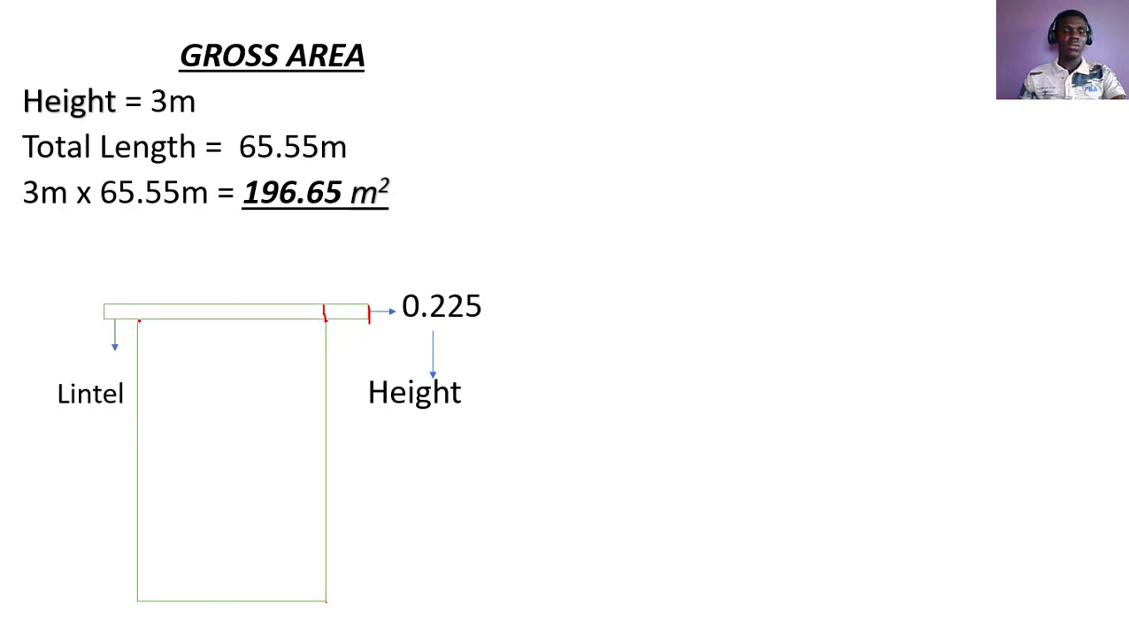
mouse_move(137, 322)
mouse_down()
mouse_move(139, 302)
mouse_move(125, 324)
mouse_move(120, 301)
mouse_move(109, 301)
mouse_up()
mouse_move(346, 316)
mouse_down()
mouse_move(342, 324)
mouse_move(361, 302)
mouse_up()
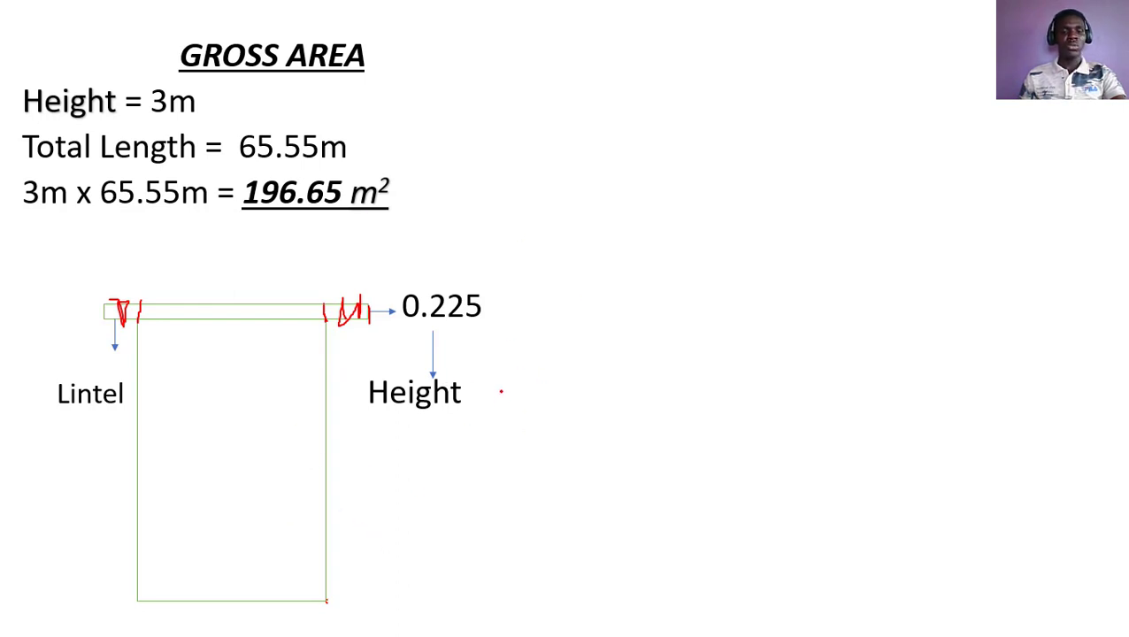
key(Right)
key(Right)
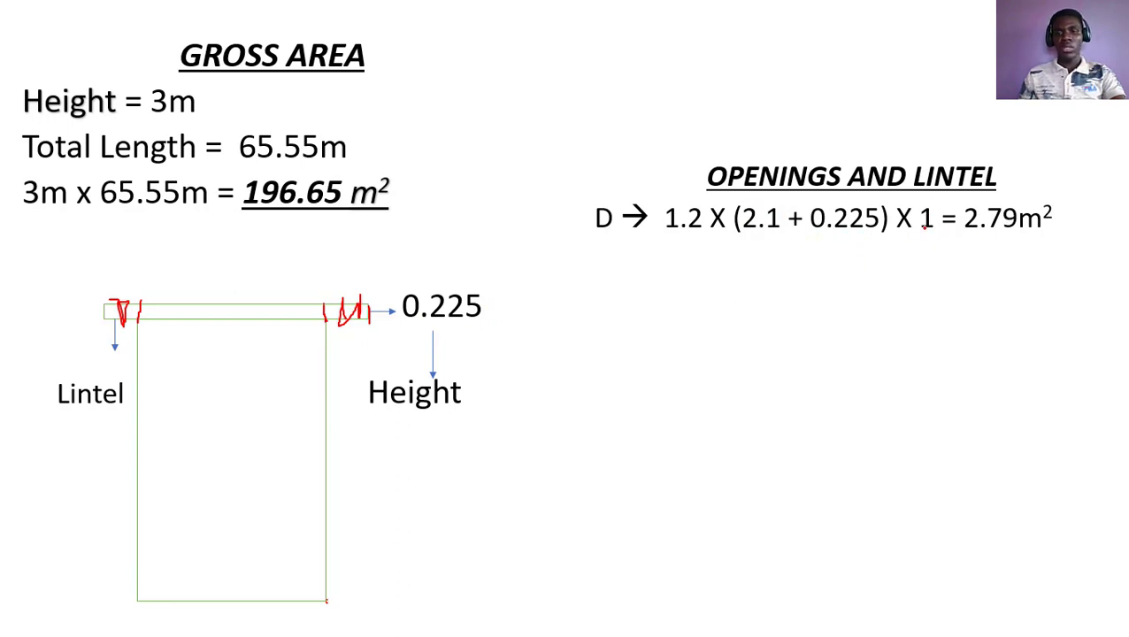
Step: Check door D on the AutoCAD floor plan, return to the slide show and reveal the openings and lintel calculation for door D1
key(alt+Tab)
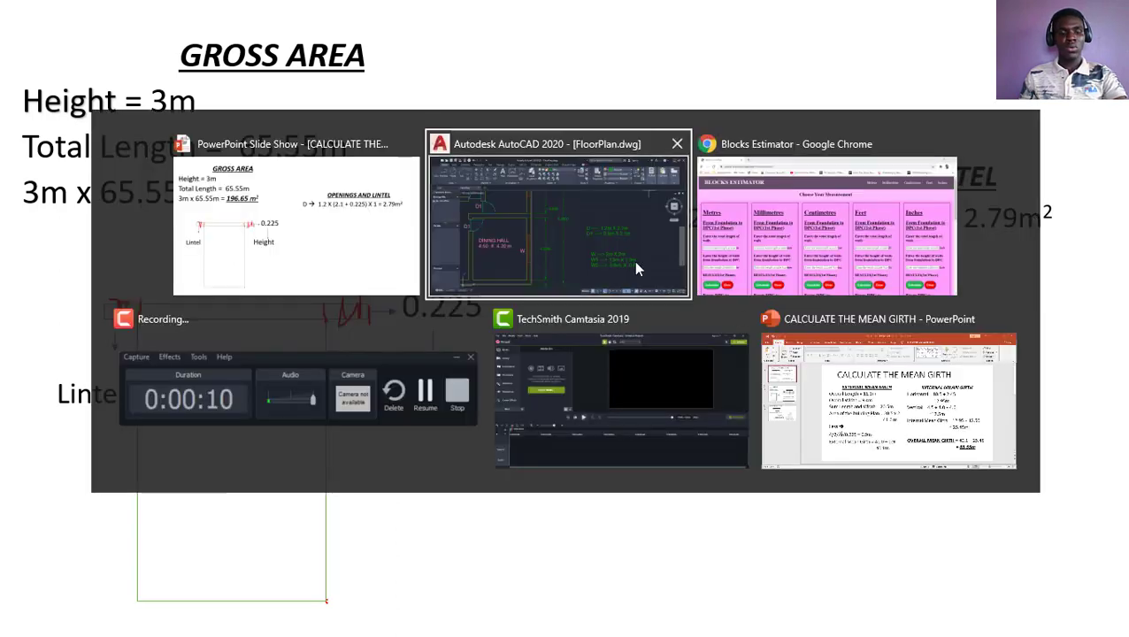
scroll(541, 284, down, 3)
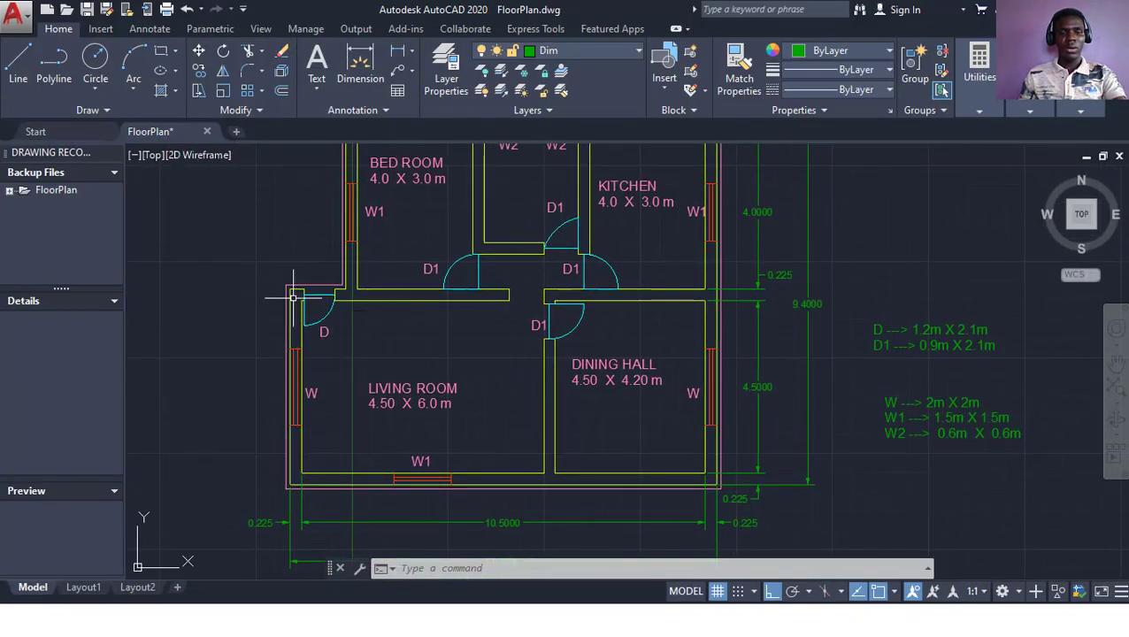
drag(737, 258, 725, 294)
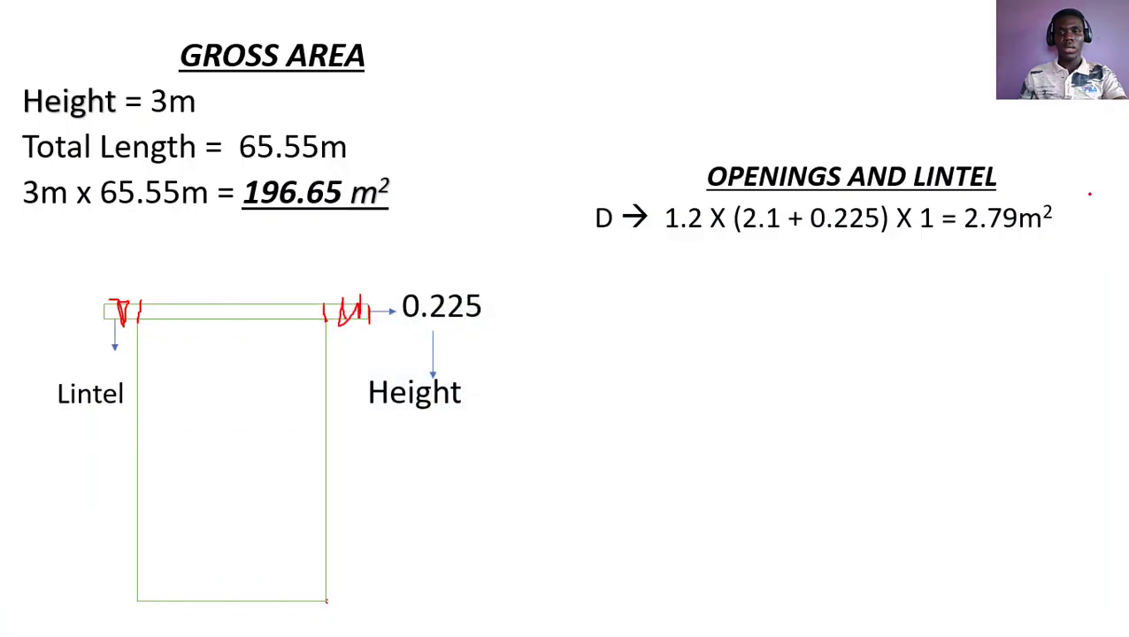
key(Right)
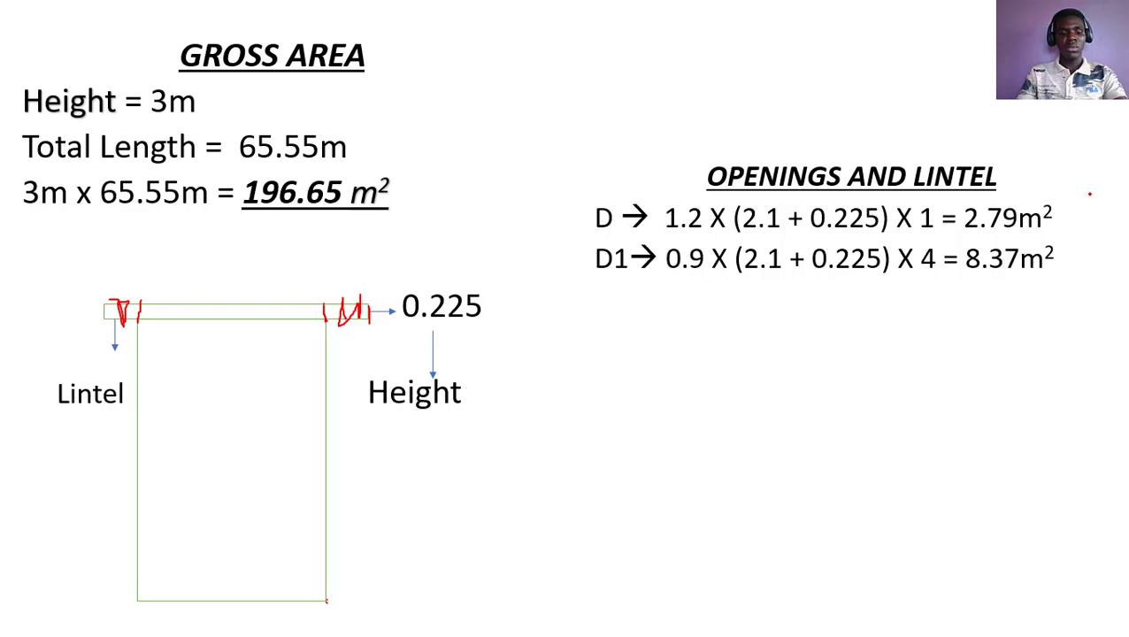
Step: Reveal the openings and lintel calculation for window W and underline its 2.0 height in red ink
key(alt+Tab)
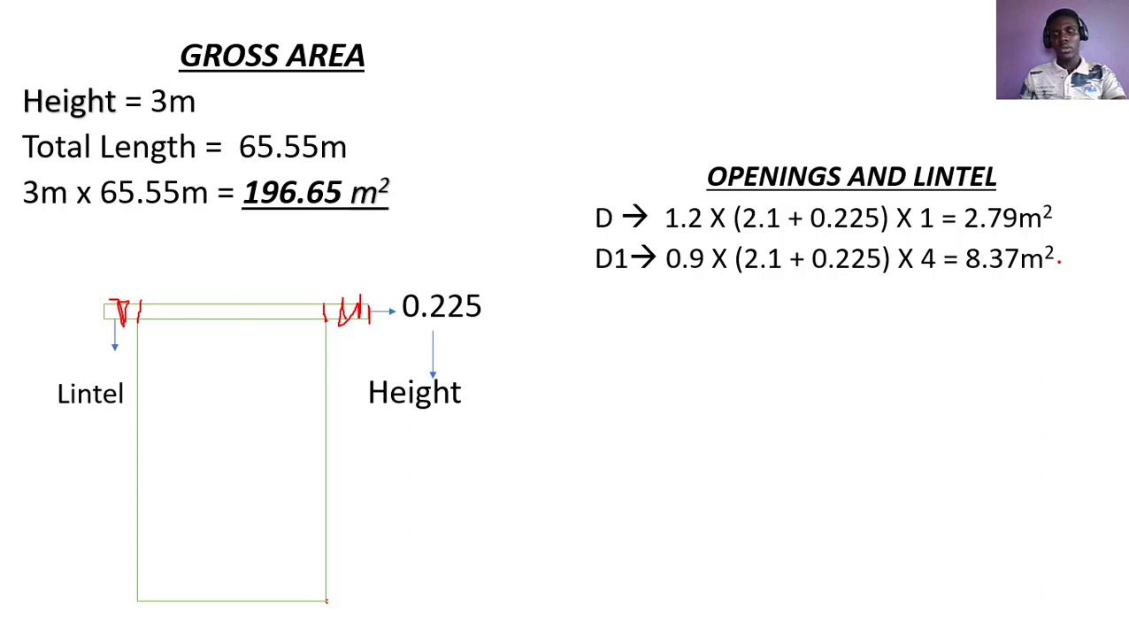
key(Right)
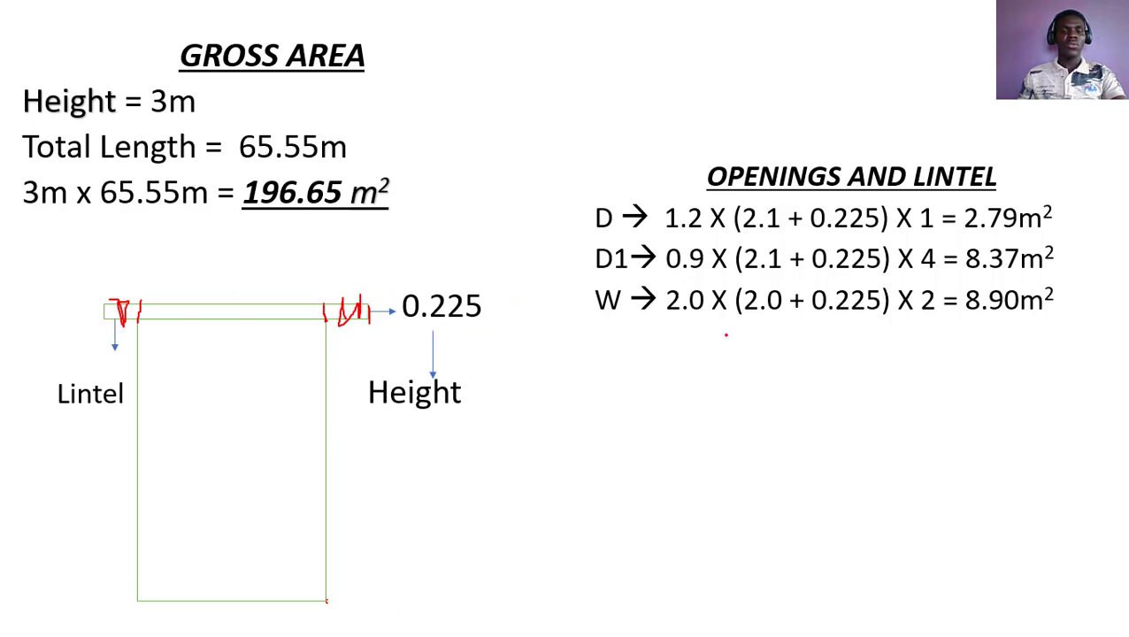
drag(745, 312, 778, 310)
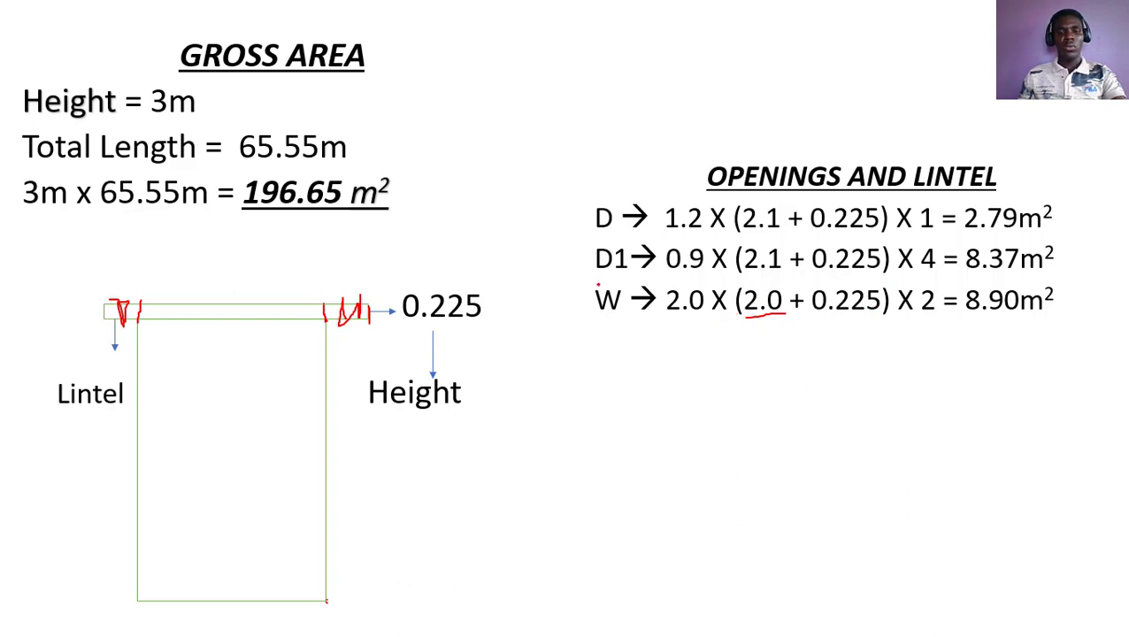
Step: Switch to the AutoCAD floor plan to check the window openings, and return to the slide show
key(alt+Tab)
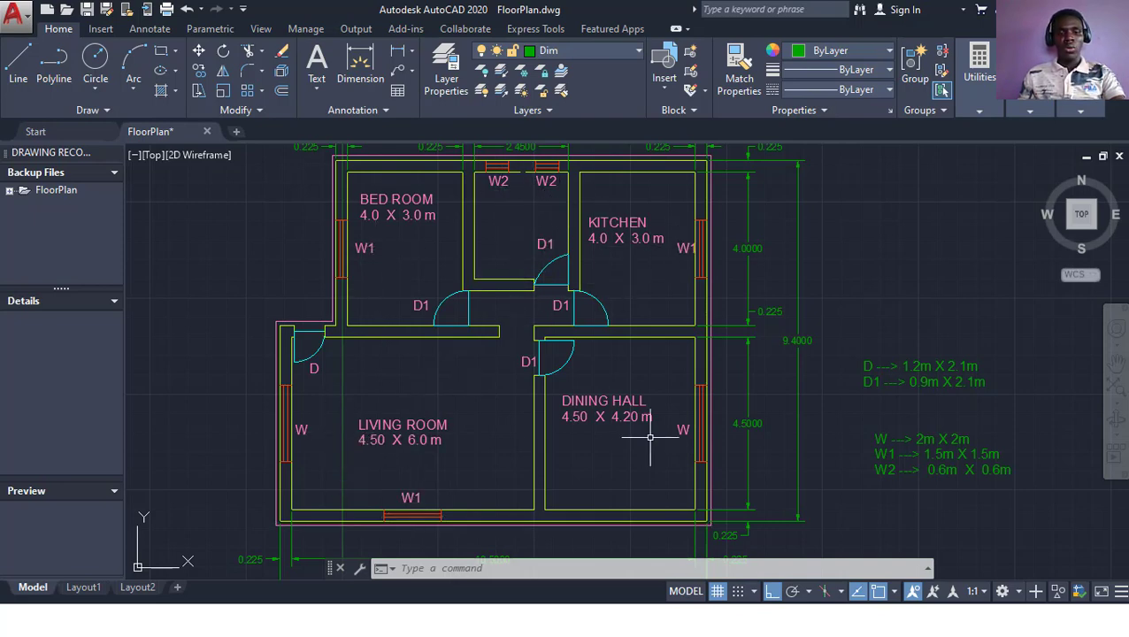
key(alt+Tab)
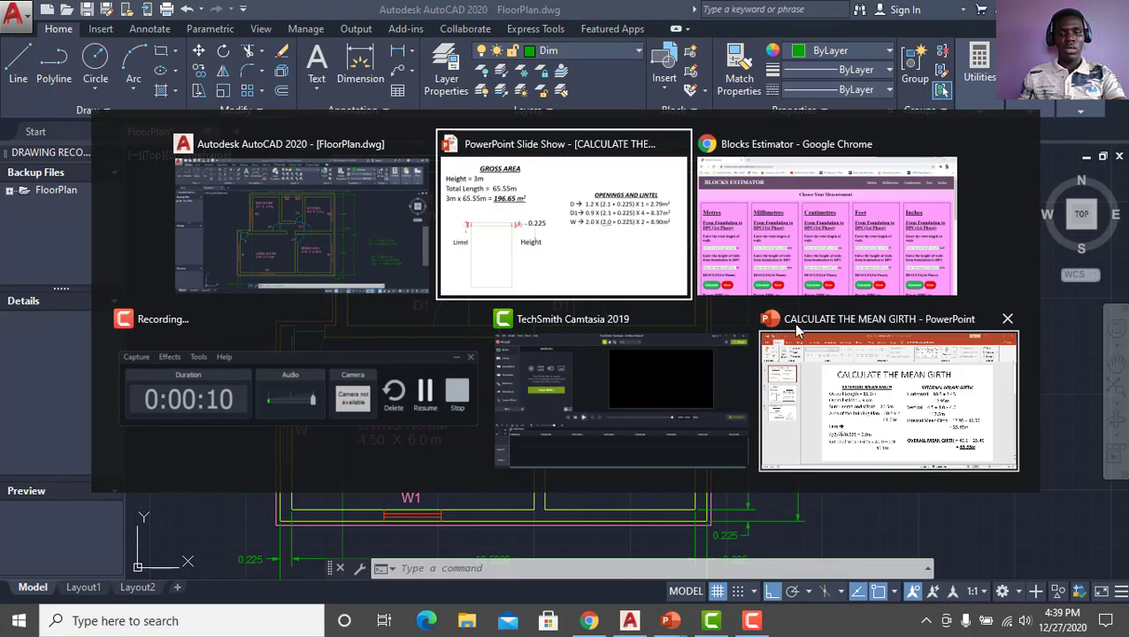
click(654, 239)
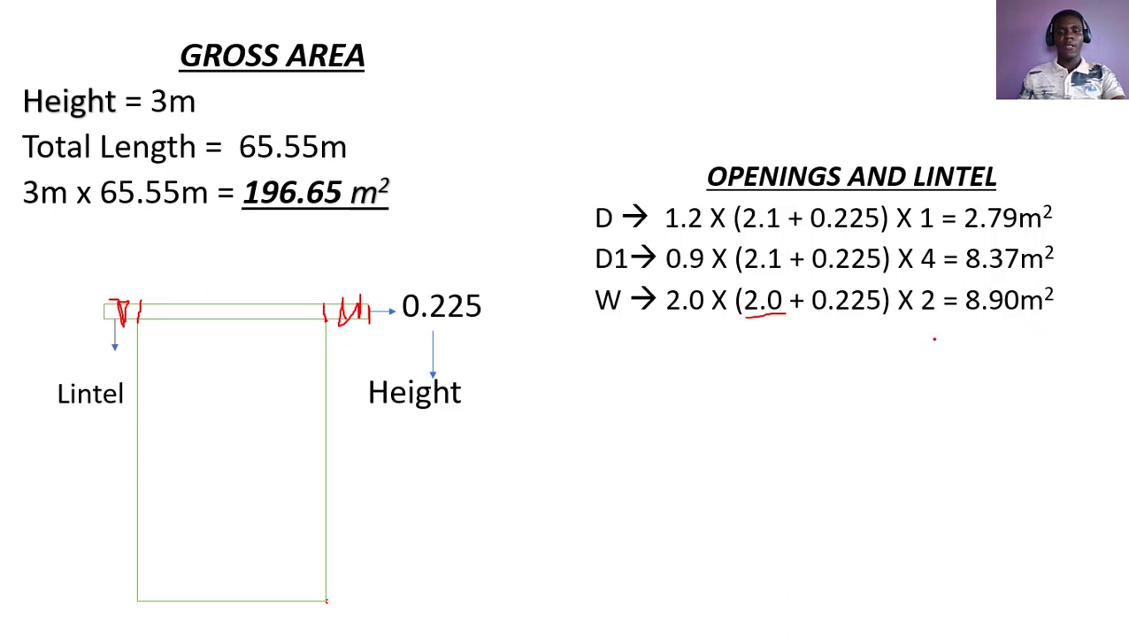
Step: Reveal the calculations for windows W1 and W2, followed by the total areas of doors and windows
key(Right)
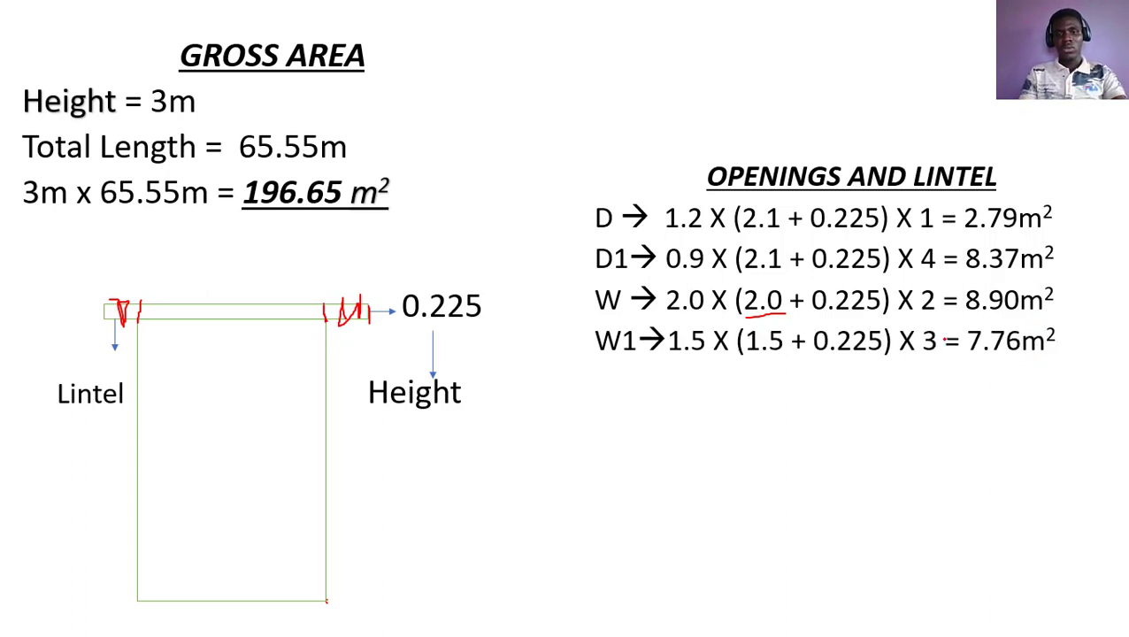
key(Right)
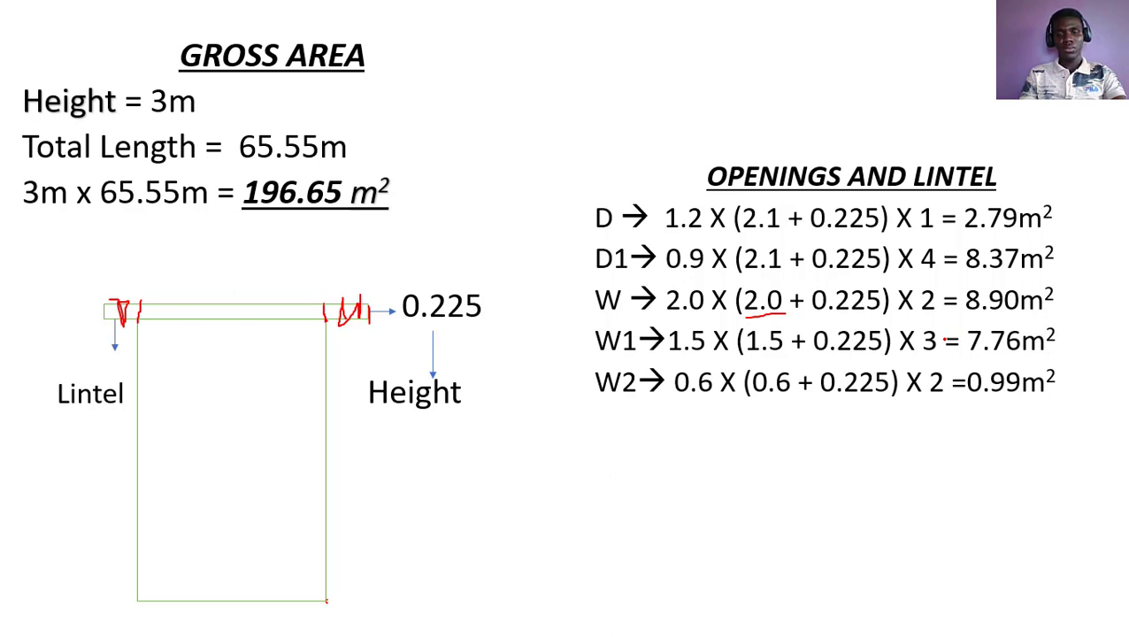
key(Right)
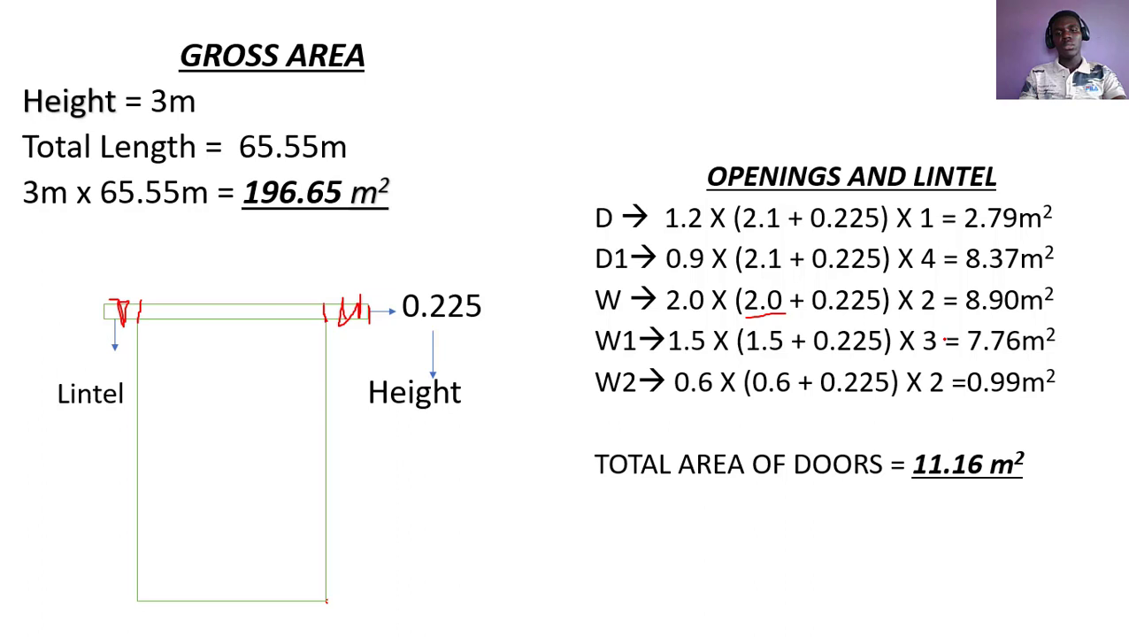
key(Right)
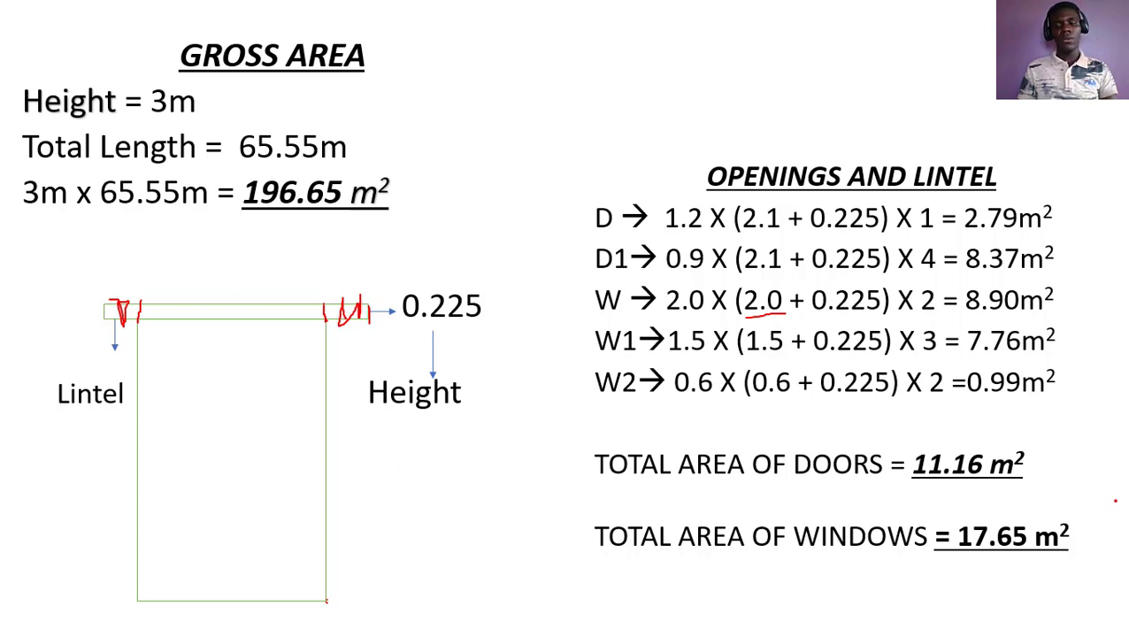
Step: Switch to the Blocks Estimator page in Chrome and load blocks-estimator.web.app without the #metresbody4 suffix
key(alt+Tab)
key(alt+Tab)
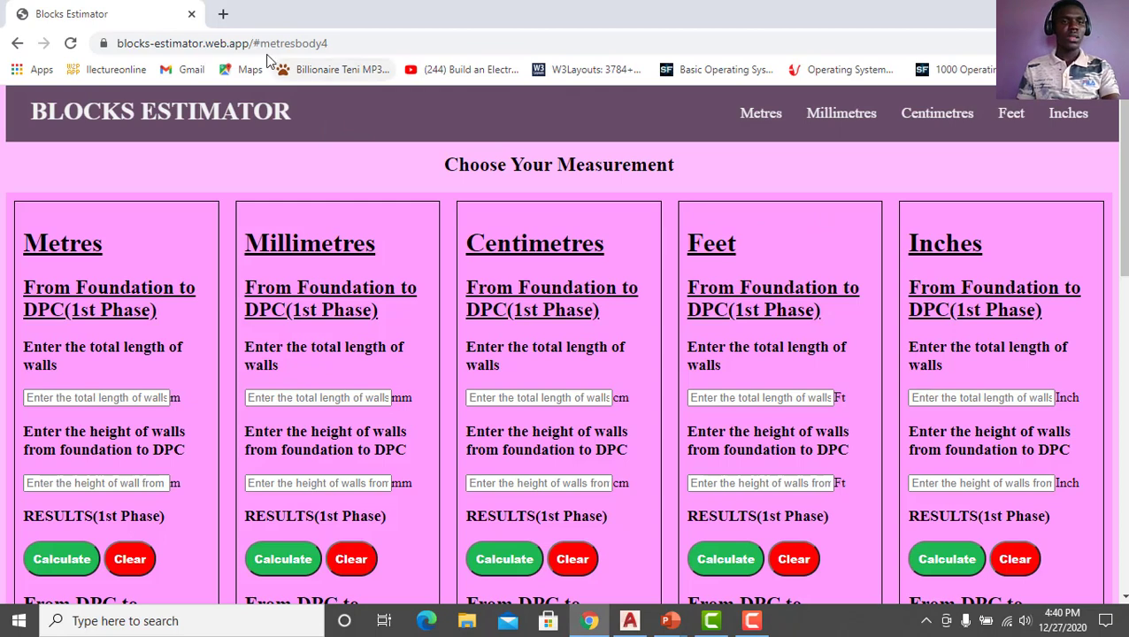
click(379, 50)
click(396, 36)
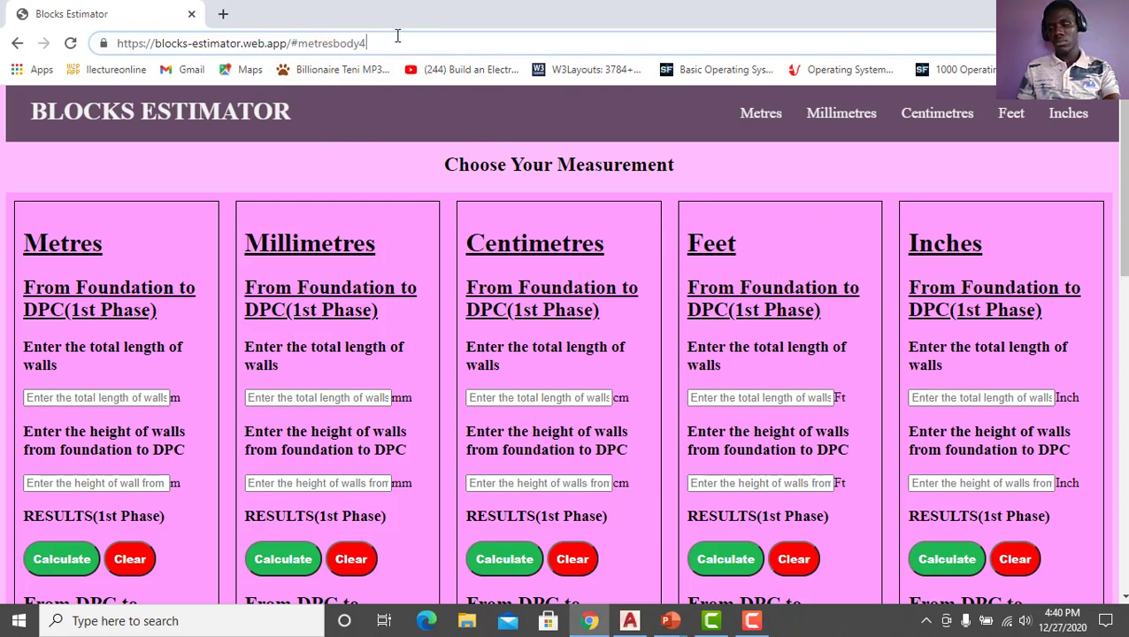
key(BackSpace)
key(BackSpace)
key(BackSpace)
key(BackSpace)
key(BackSpace)
key(BackSpace)
key(BackSpace)
key(BackSpace)
key(BackSpace)
key(BackSpace)
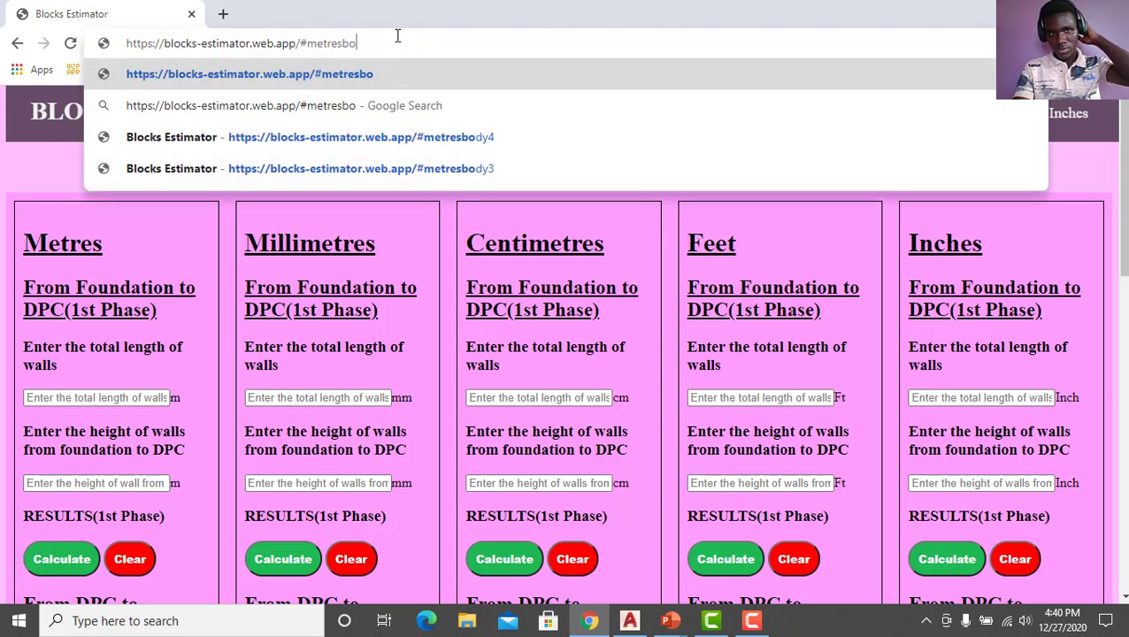
key(BackSpace)
key(BackSpace)
key(BackSpace)
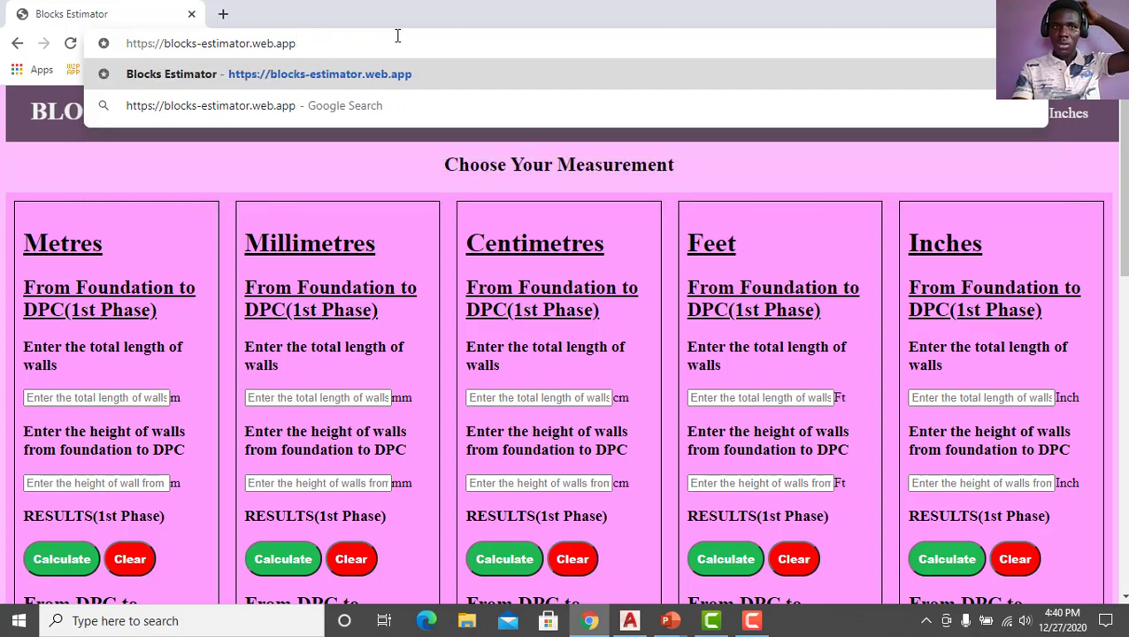
key(Return)
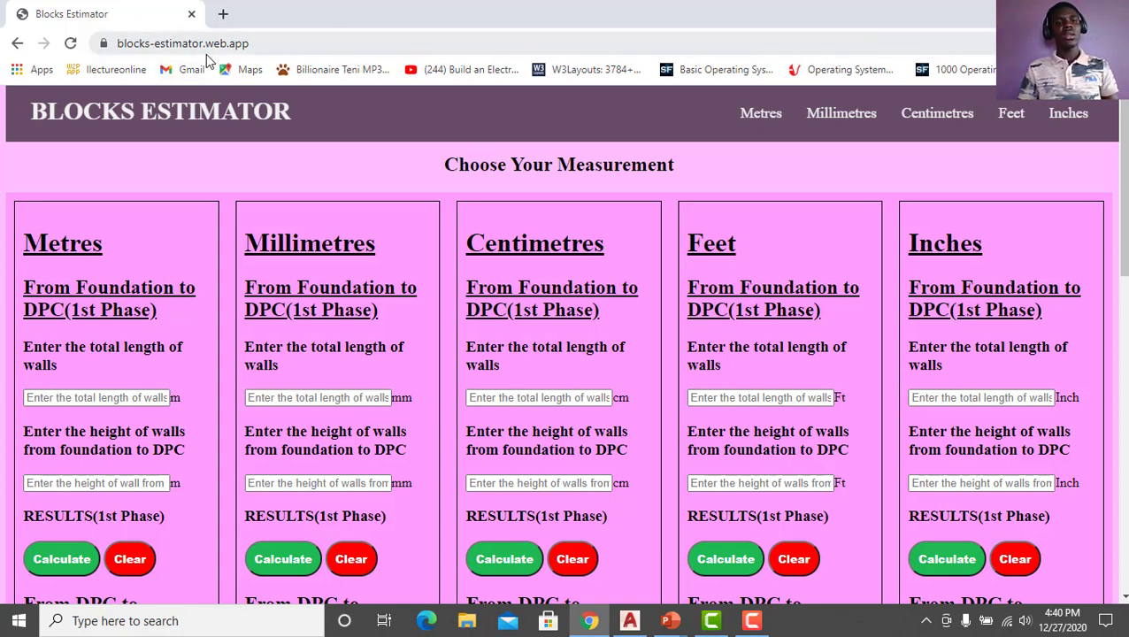
Step: Shrink the browser to a smaller window and place it over the slide between the gross area and the area totals
click(276, 41)
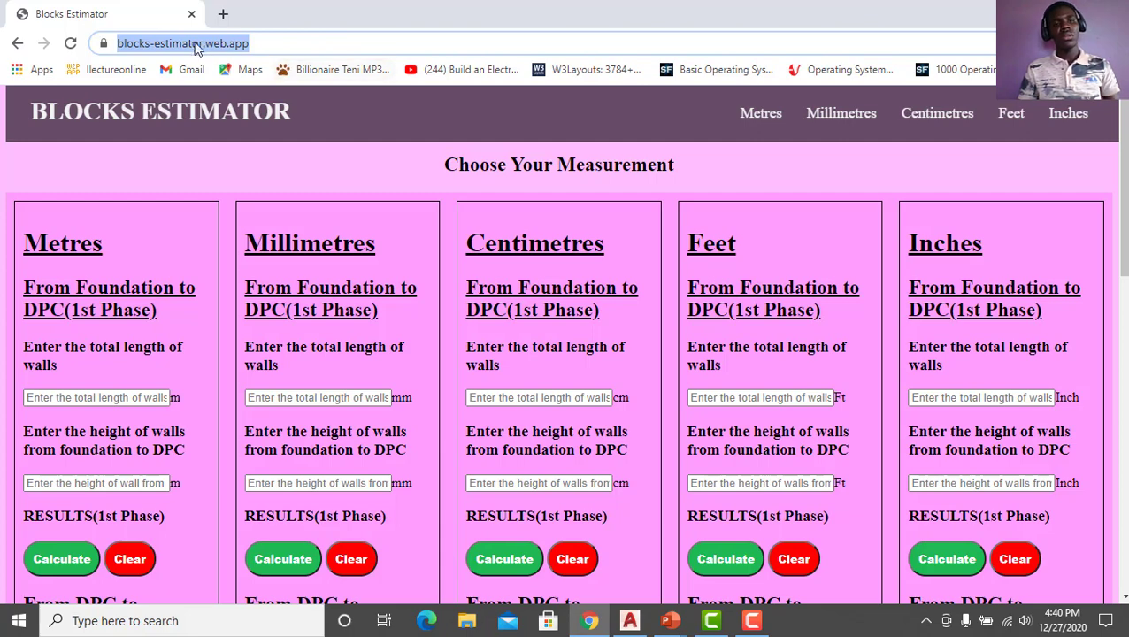
double_click(588, 7)
scroll(882, 244, down, 2)
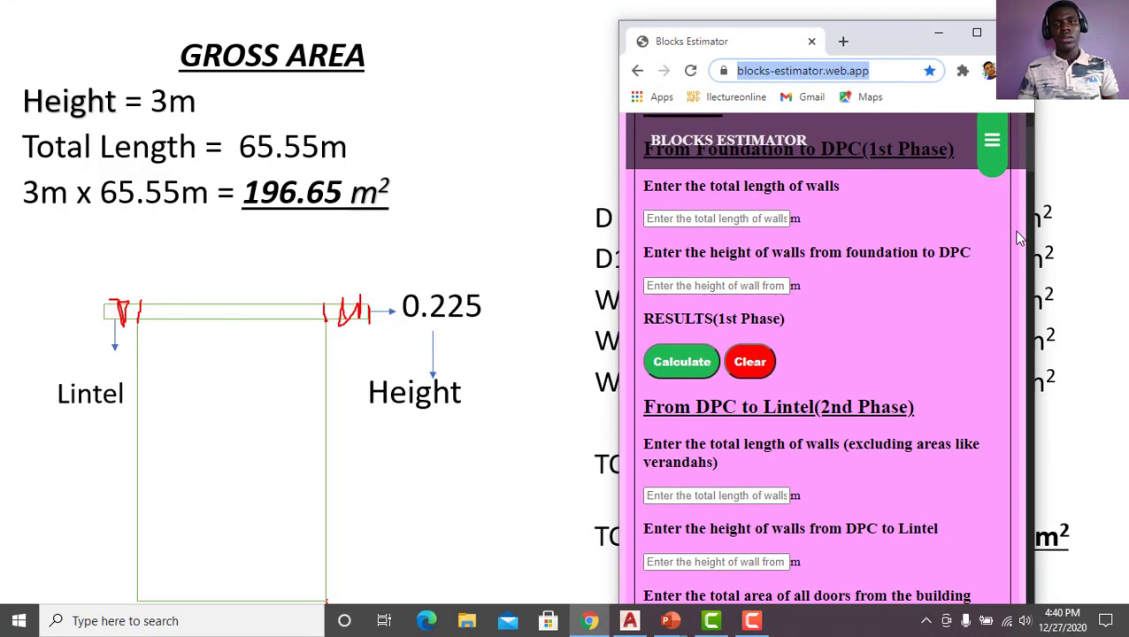
scroll(927, 334, up, 2)
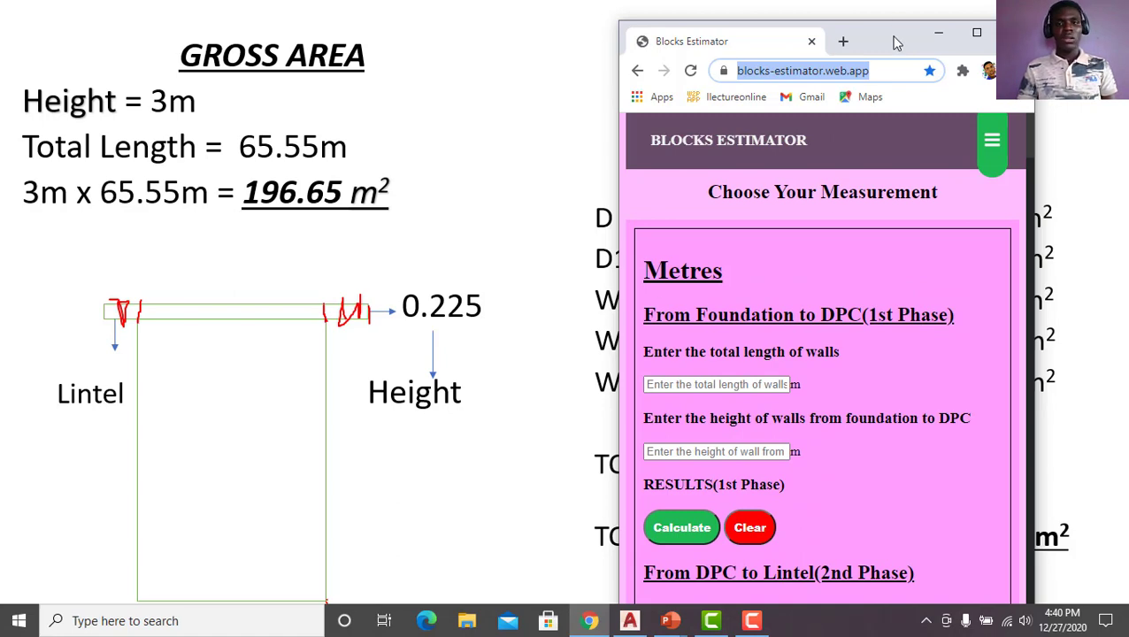
drag(893, 43, 427, 43)
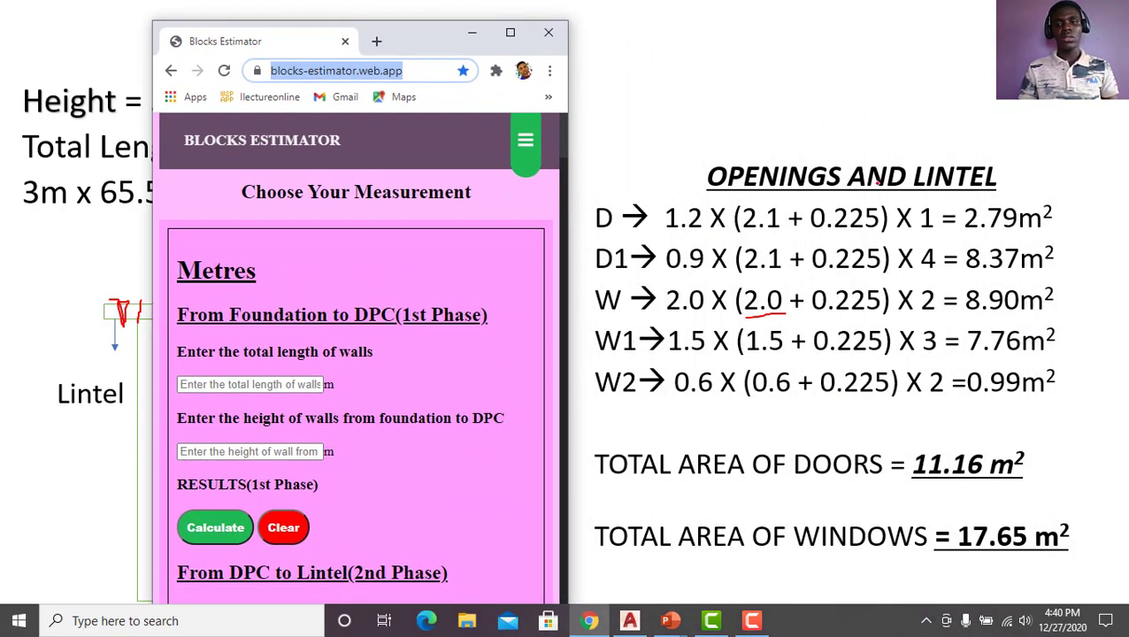
drag(423, 50, 627, 40)
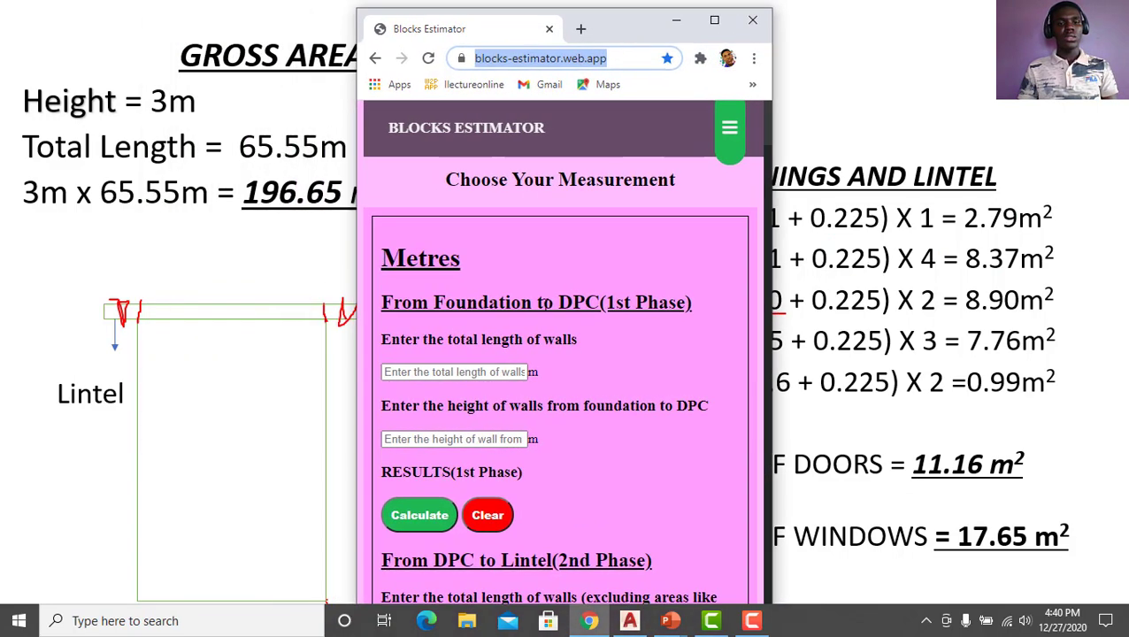
Step: Enter 65.55 m as the total length of walls in the Metres section From DPC to Lintel (2nd Phase)
scroll(446, 200, down, 4)
scroll(447, 200, up, 4)
scroll(447, 200, down, 2)
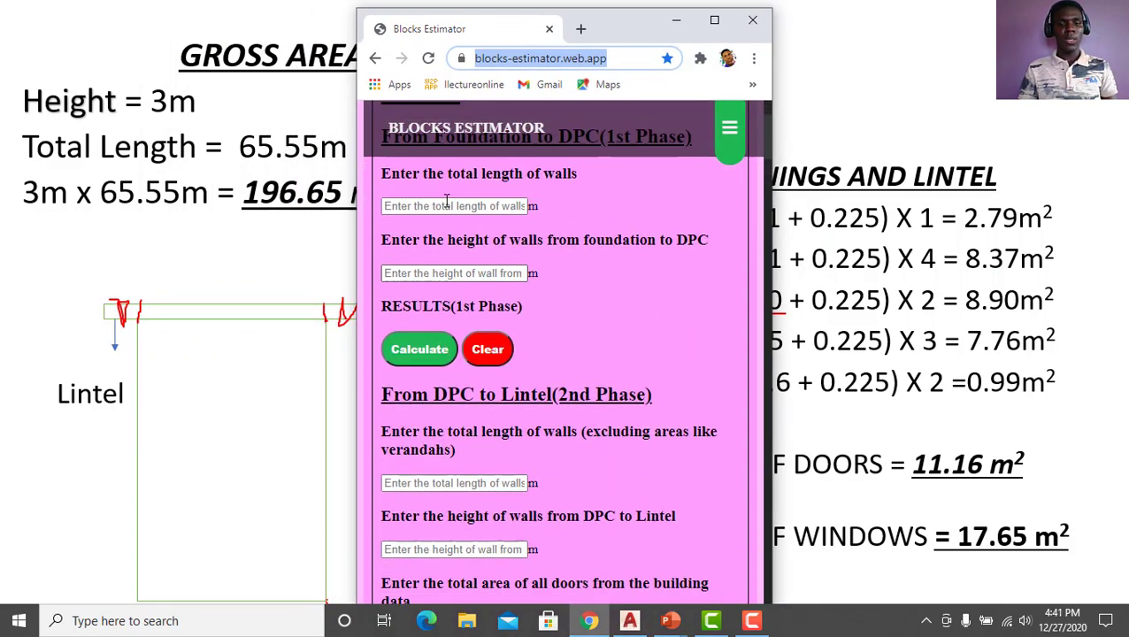
scroll(447, 200, down, 2)
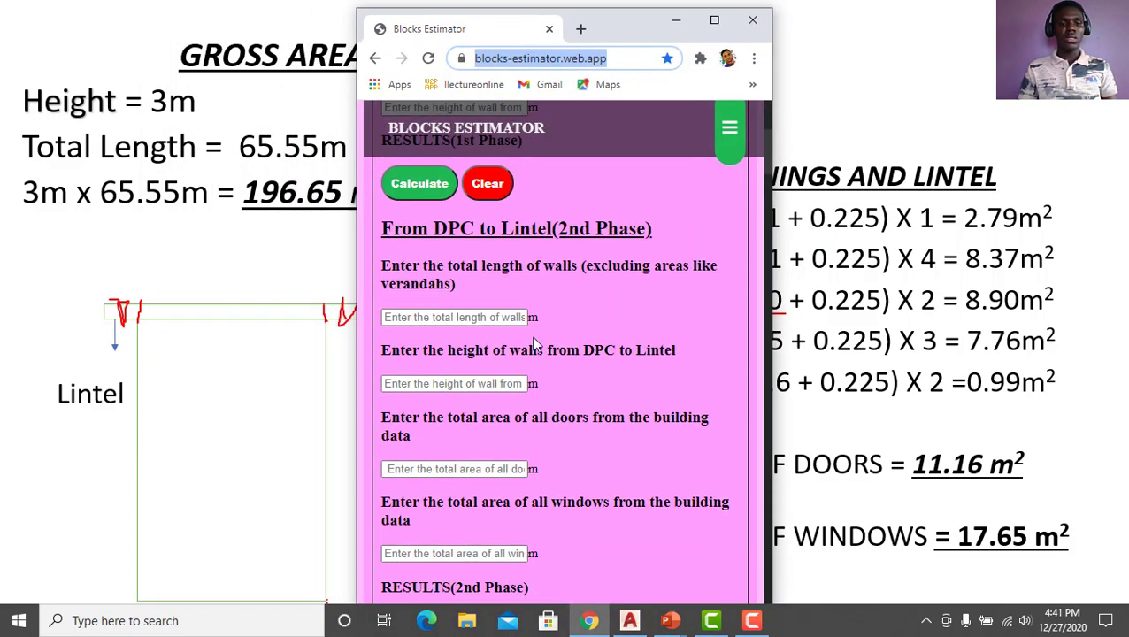
click(471, 318)
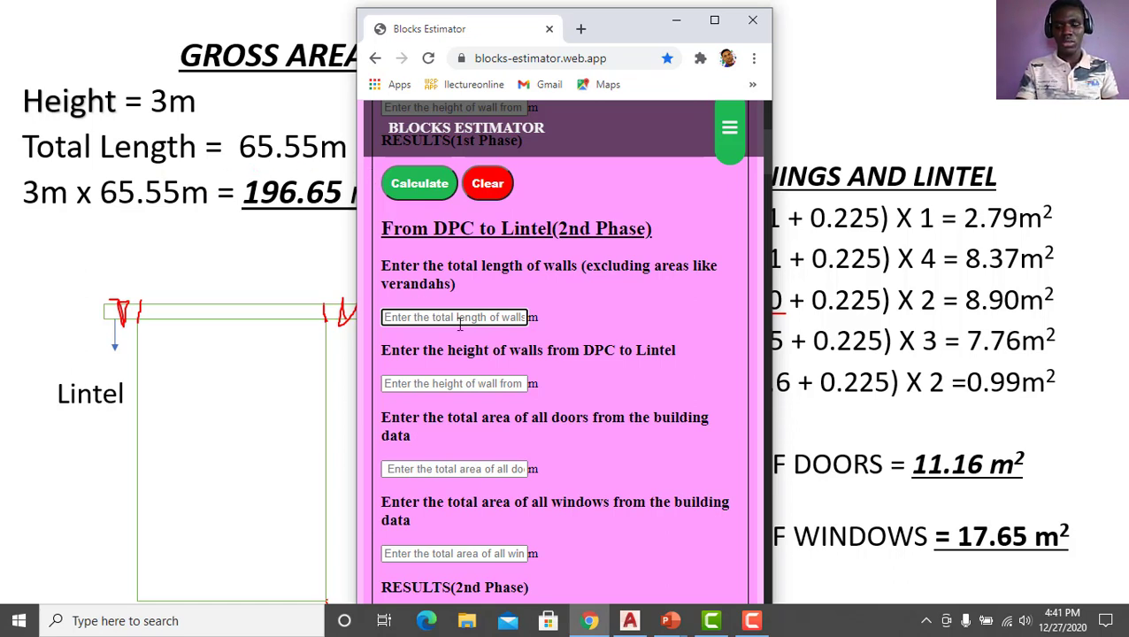
text(65.)
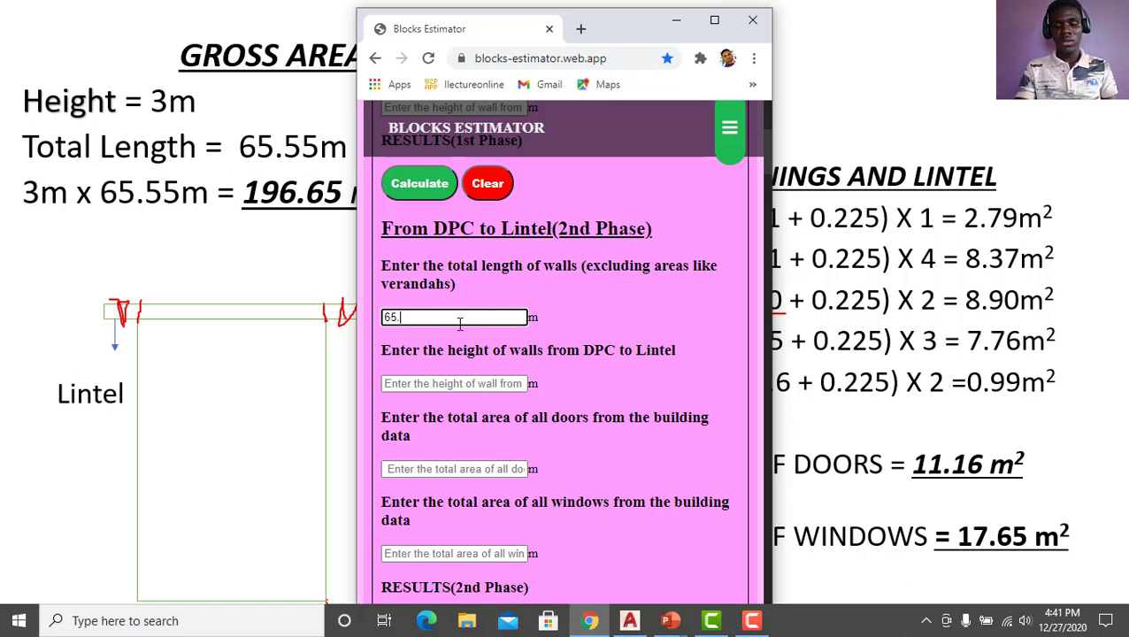
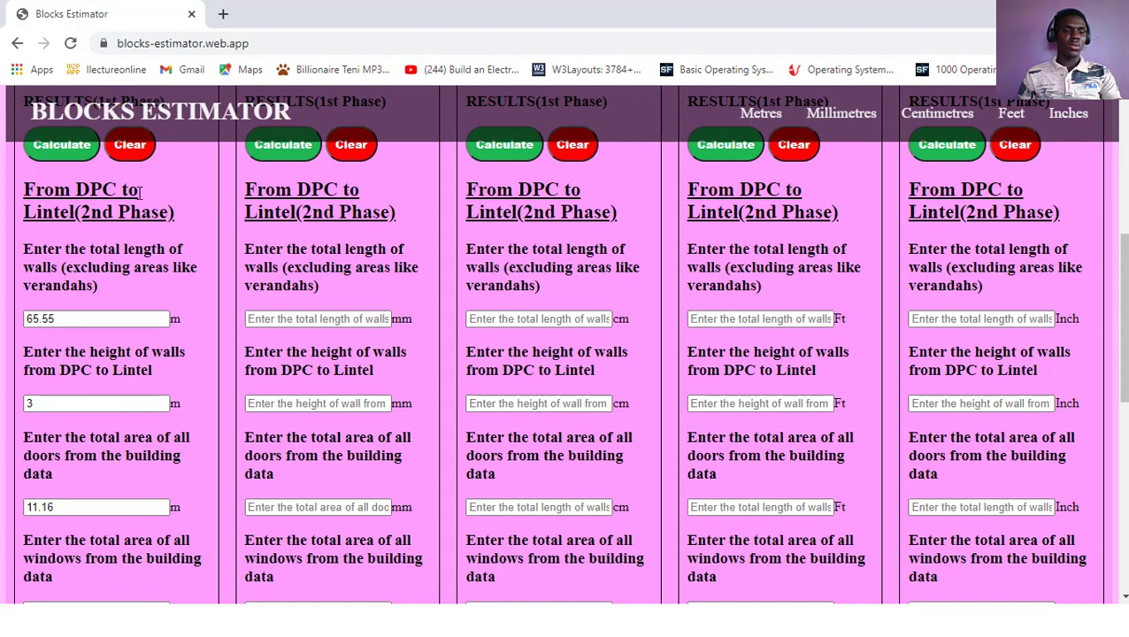
Step: Review the Metres column's second-phase entries and result and its third-phase fields, then switch to Camtasia
scroll(110, 378, down, 5)
scroll(110, 378, down, 2)
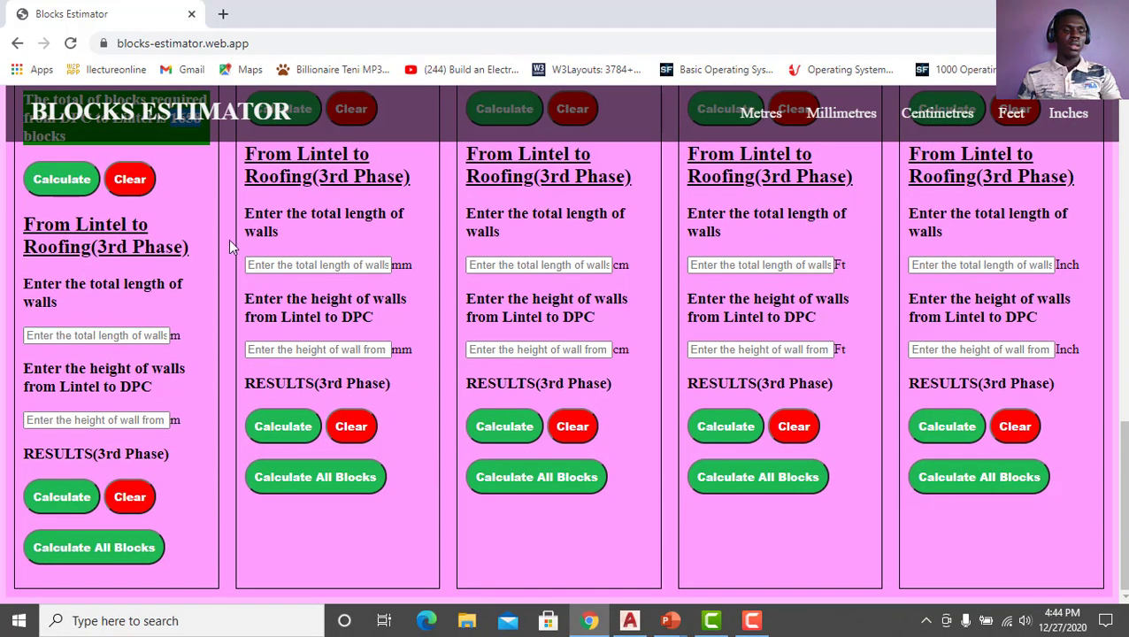
scroll(325, 322, up, 4)
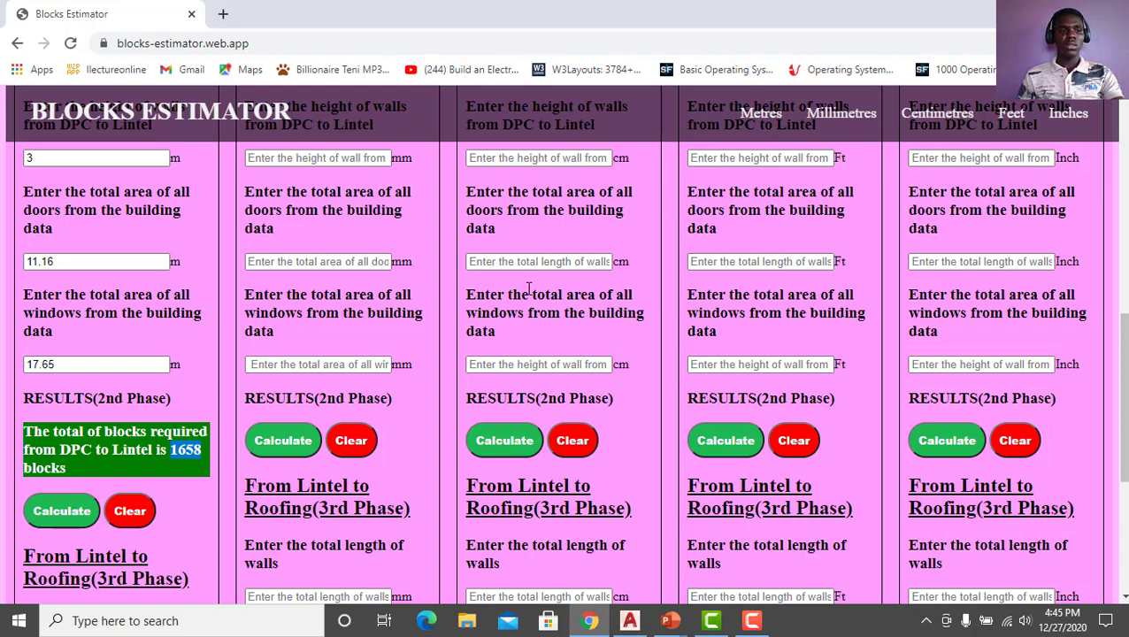
scroll(585, 328, up, 3)
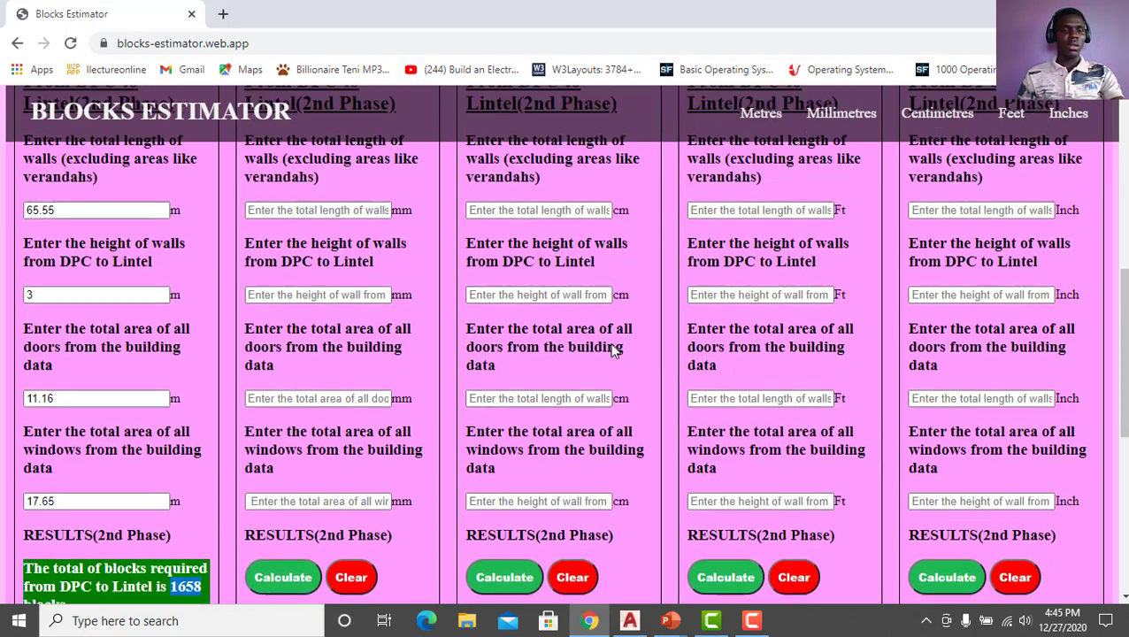
scroll(615, 349, up, 5)
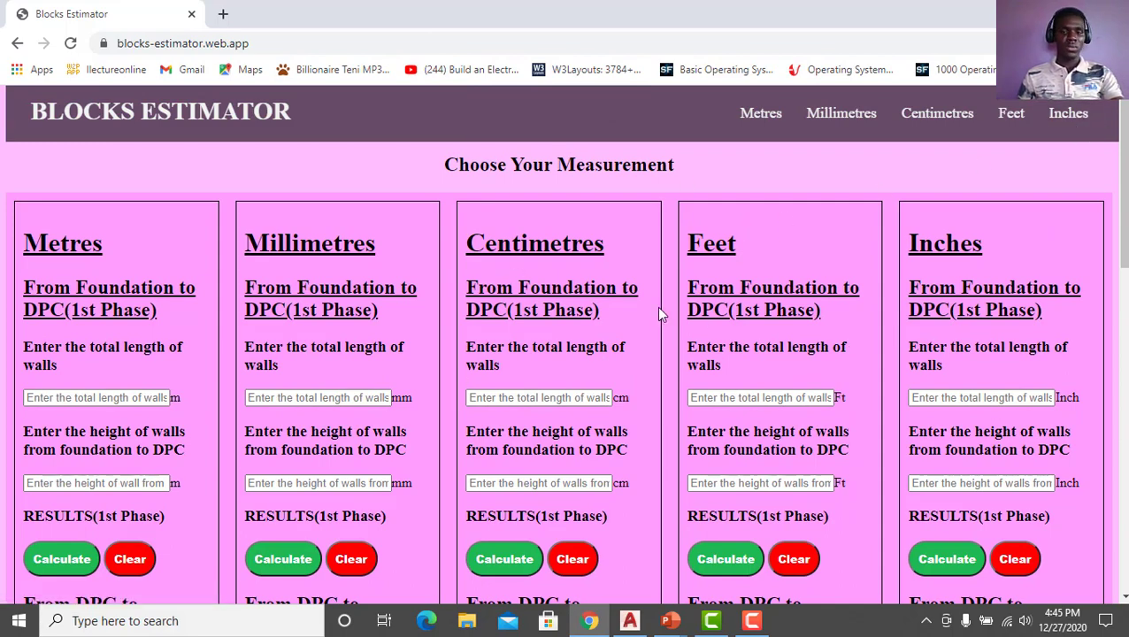
scroll(682, 348, down, 1)
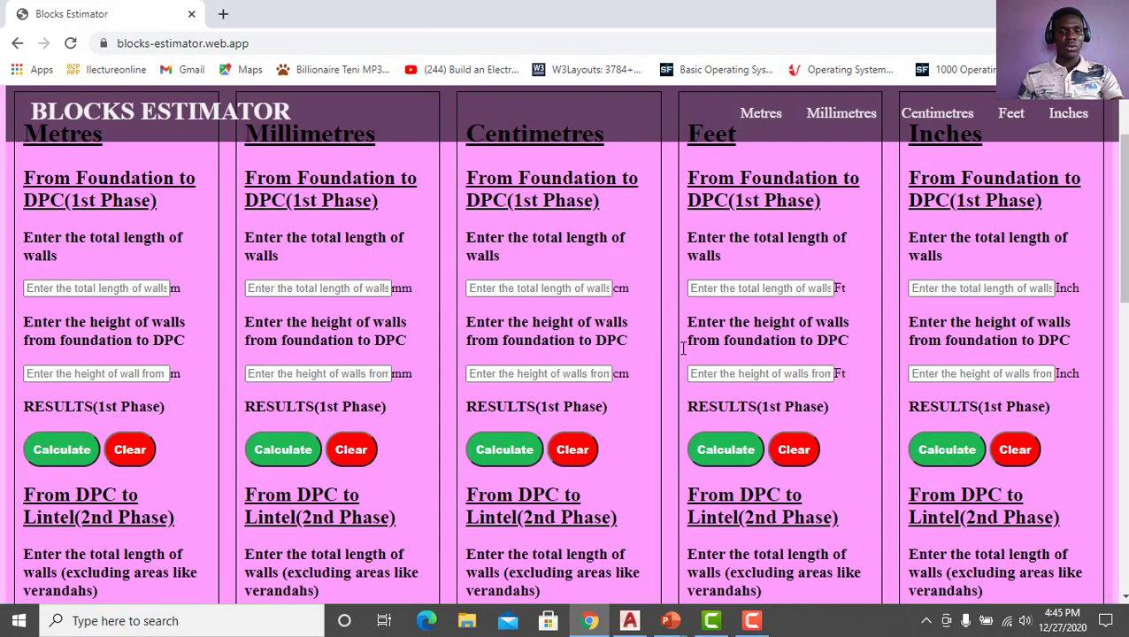
click(715, 622)
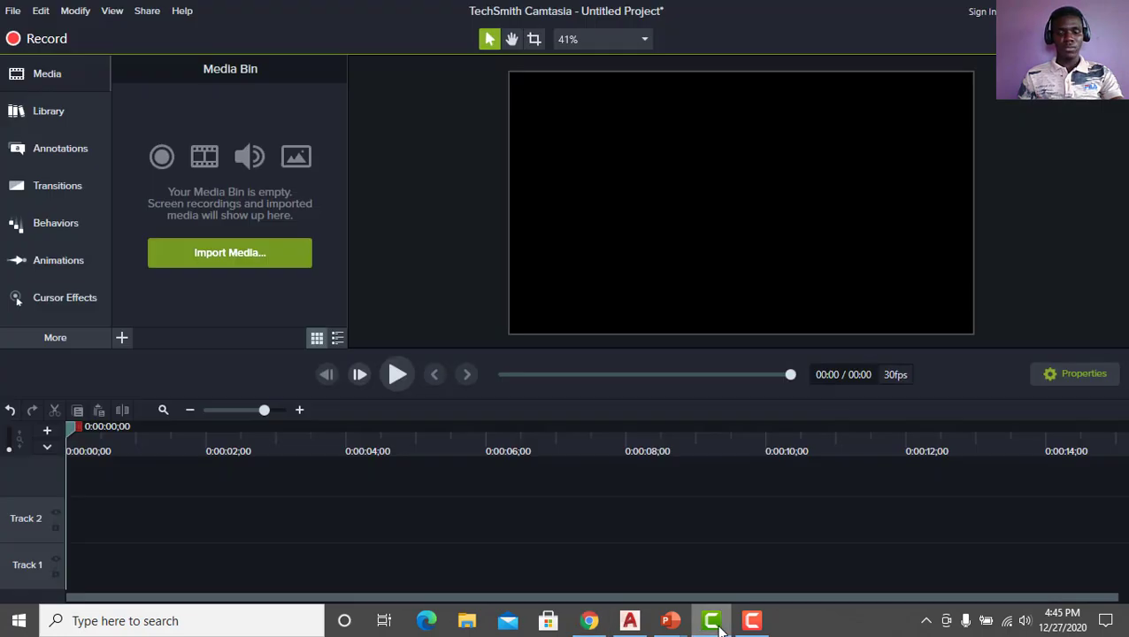
Step: Return to the Blocks Estimator page in Chrome and review its three wall phases, from foundation to roofing
click(715, 622)
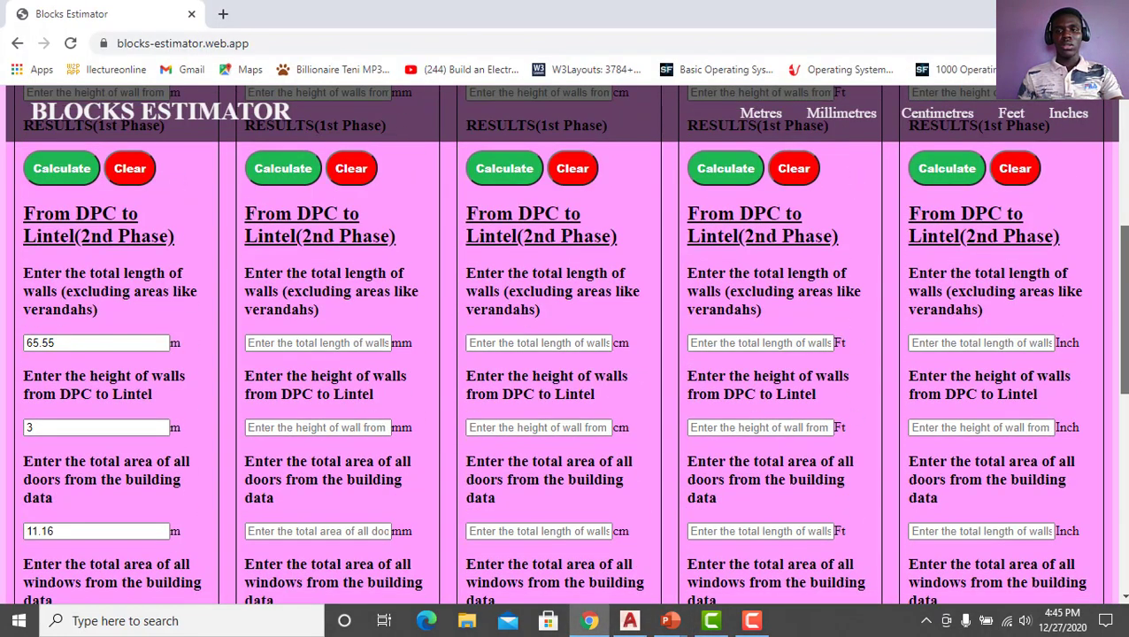
scroll(566, 345, down, 1)
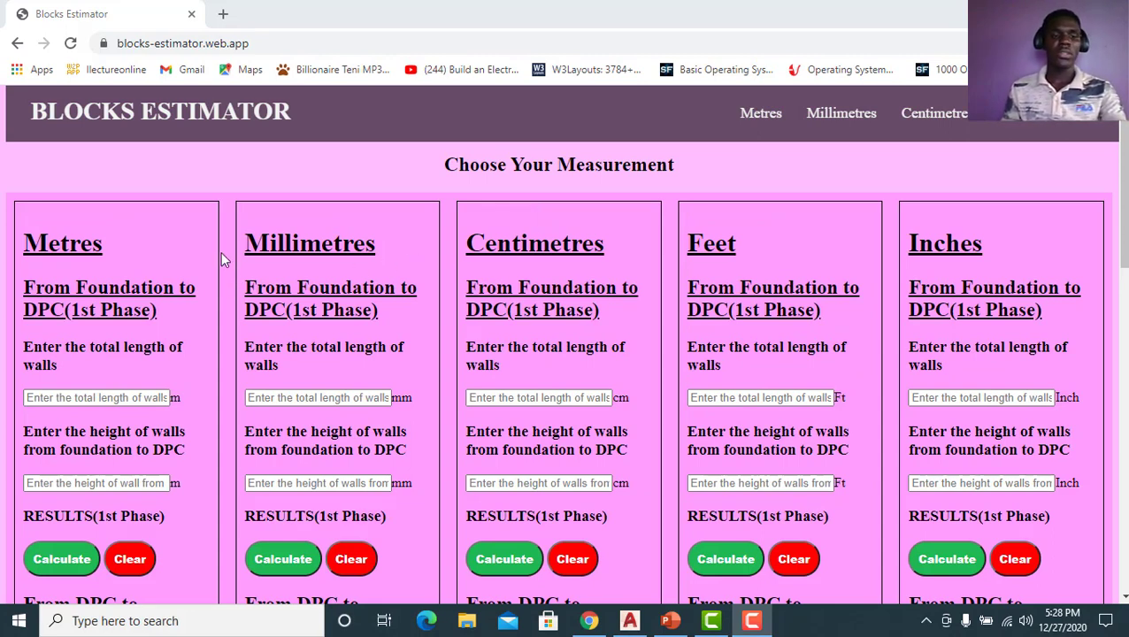
scroll(220, 252, down, 1)
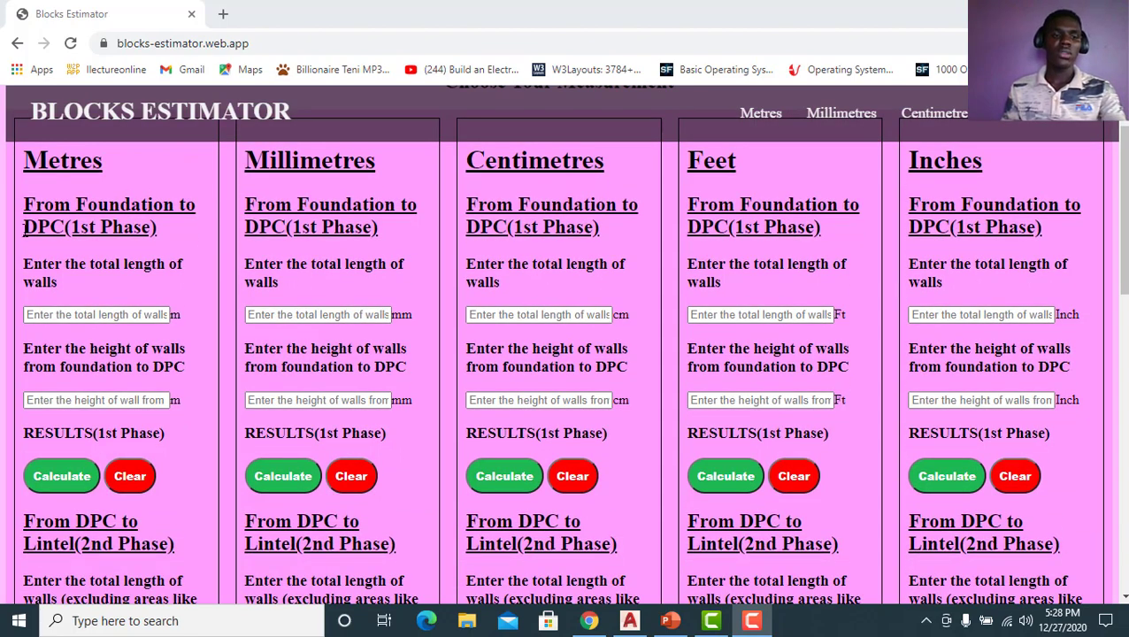
scroll(133, 238, down, 3)
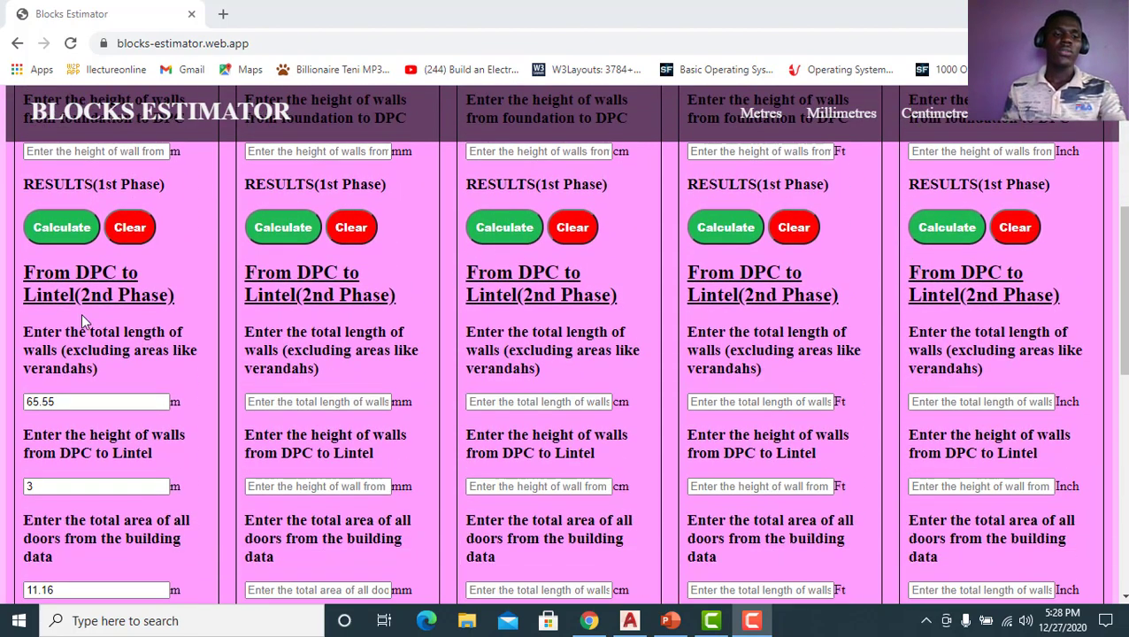
scroll(148, 289, down, 7)
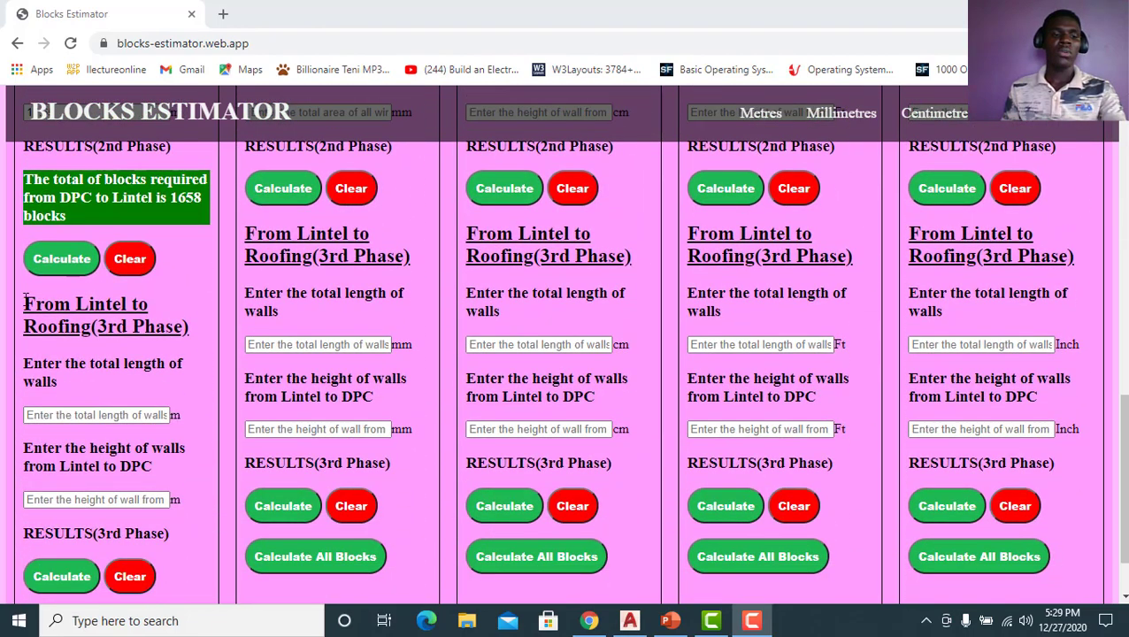
scroll(118, 323, up, 7)
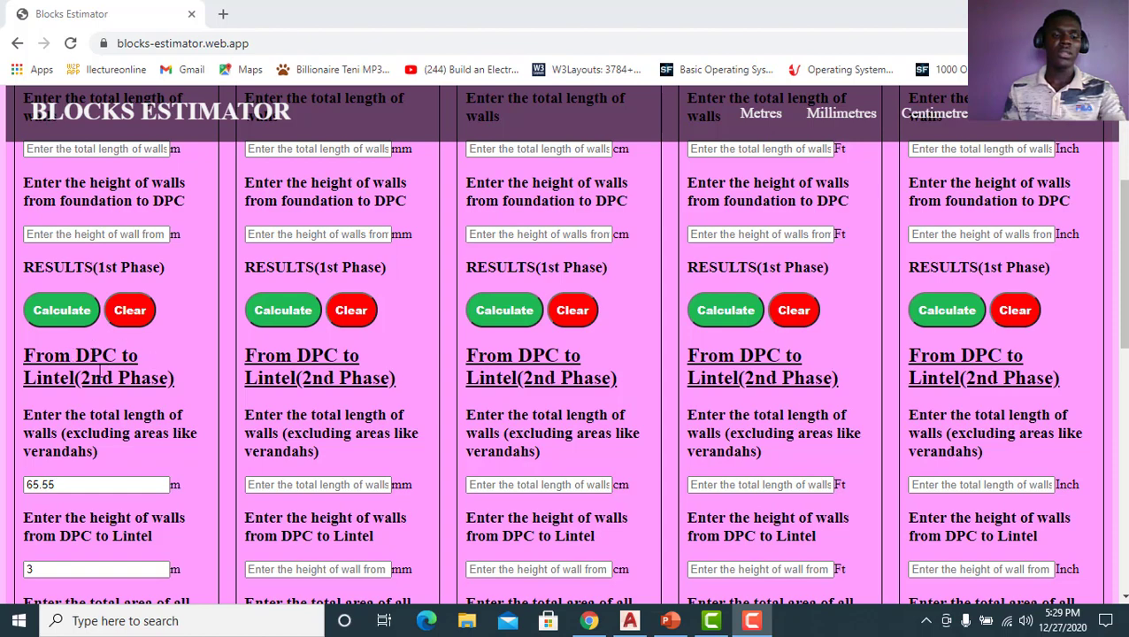
scroll(62, 393, up, 2)
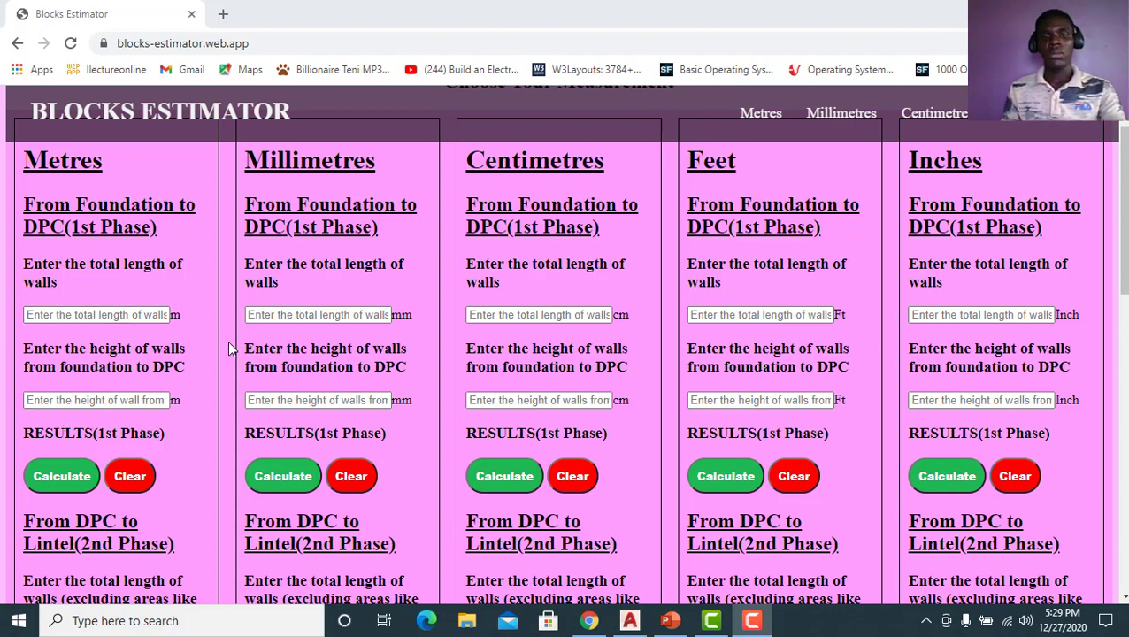
scroll(297, 282, up, 1)
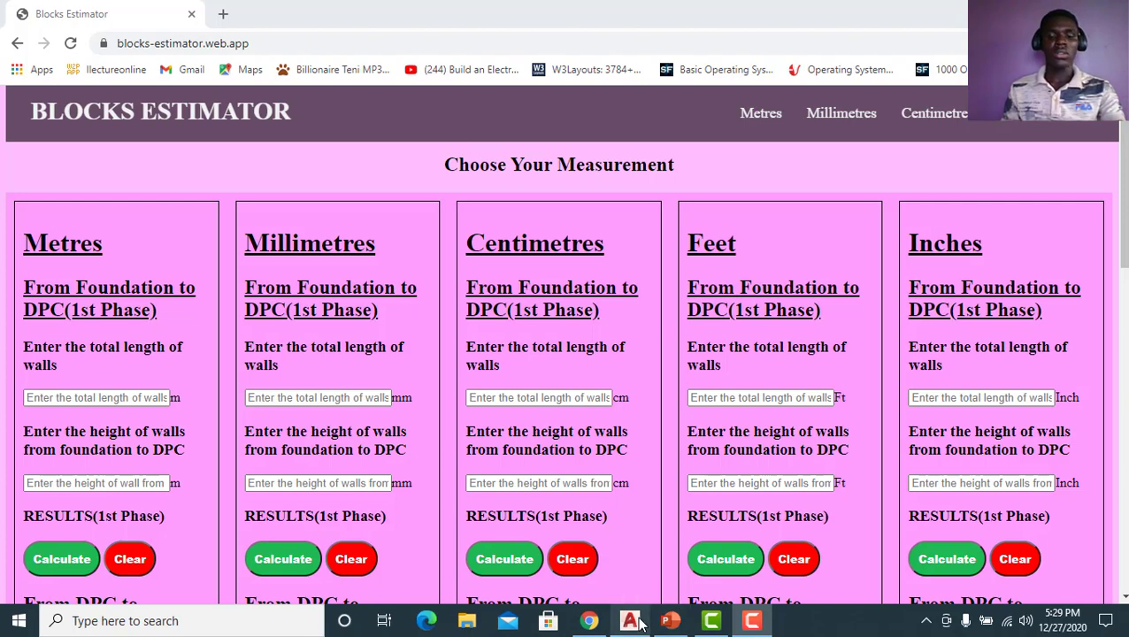
mouse_move(641, 624)
click(638, 567)
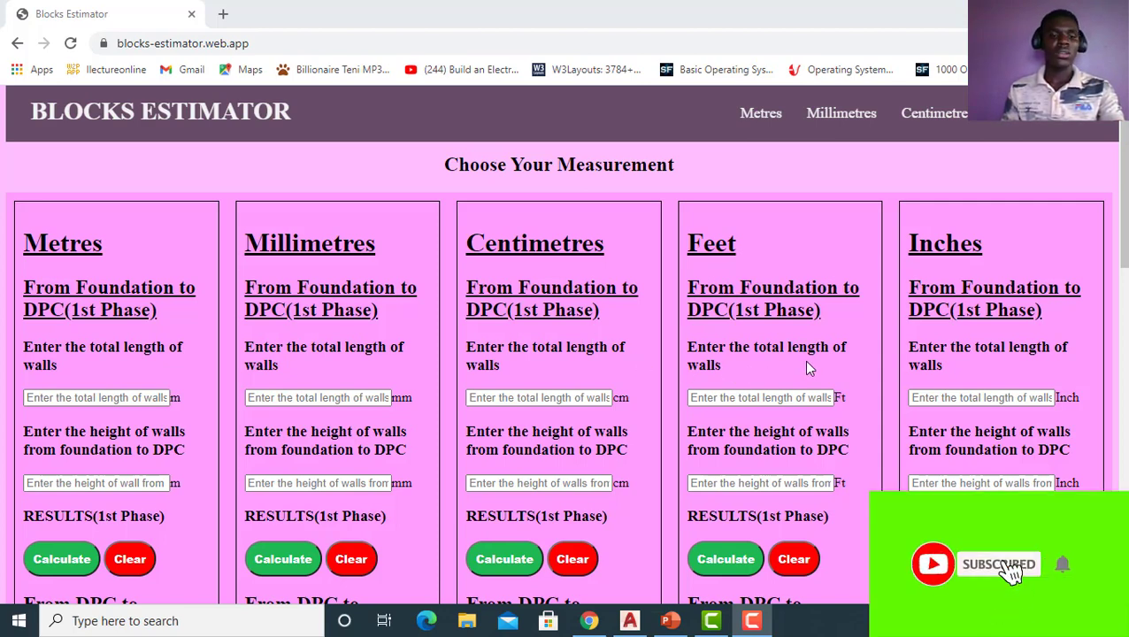
scroll(807, 364, down, 1)
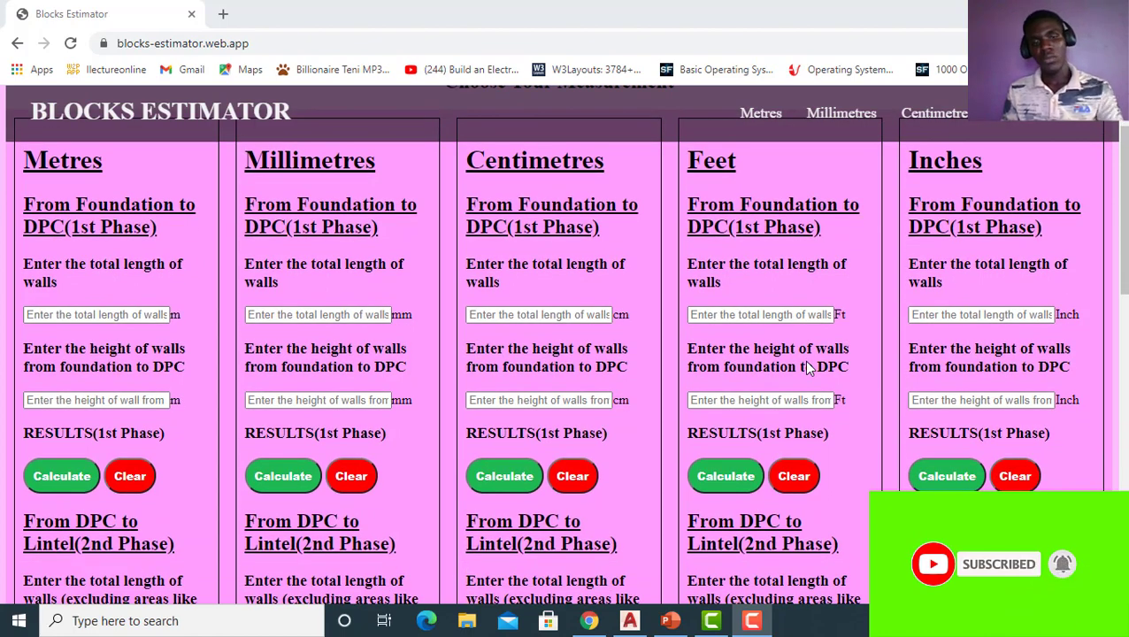
scroll(807, 370, up, 1)
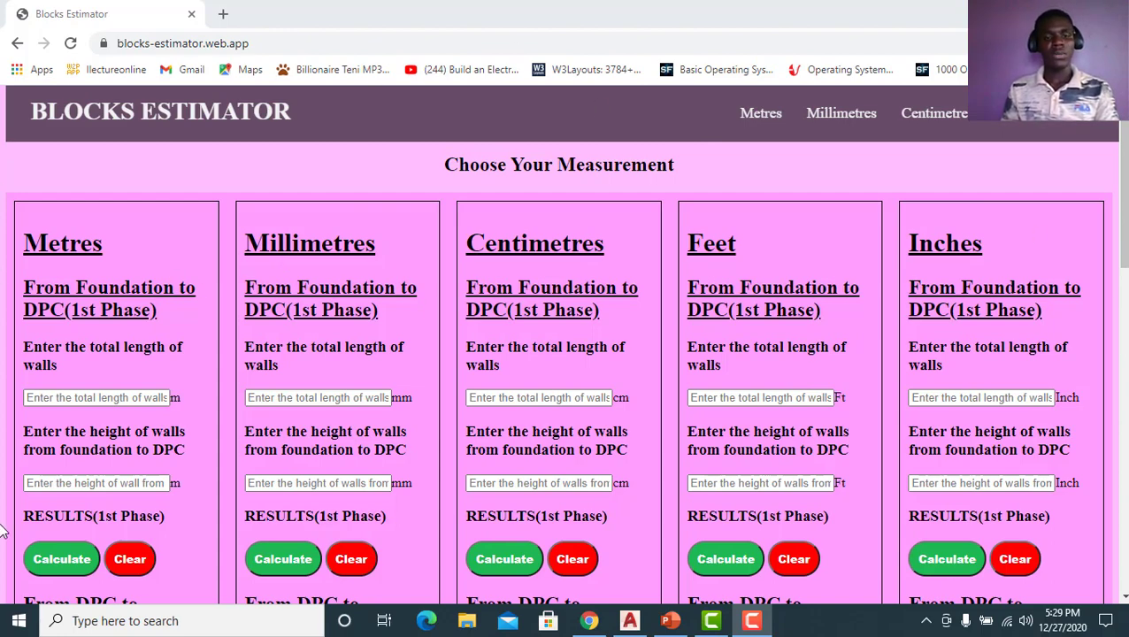
Step: Examine the Metres column's From DPC to Lintel (2nd Phase) entries and block result
scroll(602, 267, down, 2)
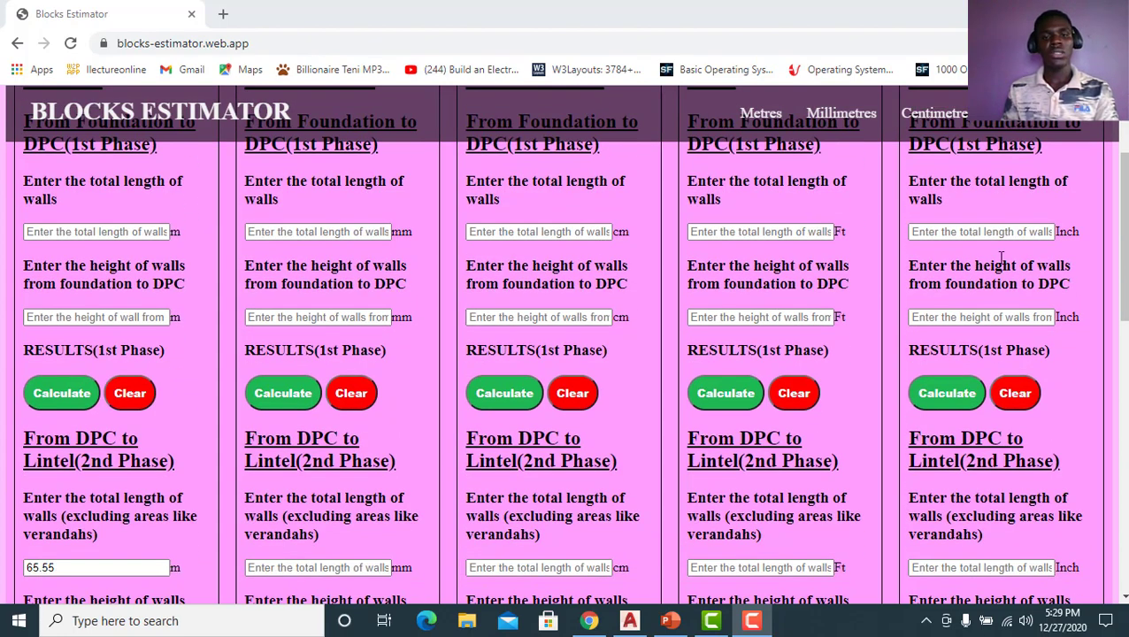
scroll(438, 434, down, 5)
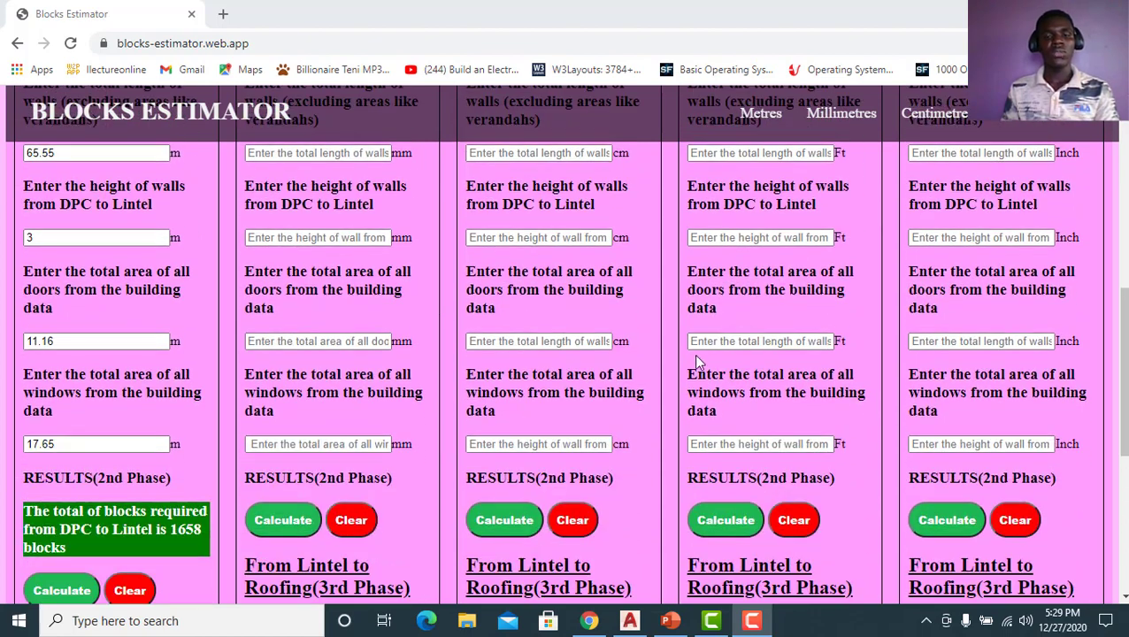
scroll(133, 389, down, 2)
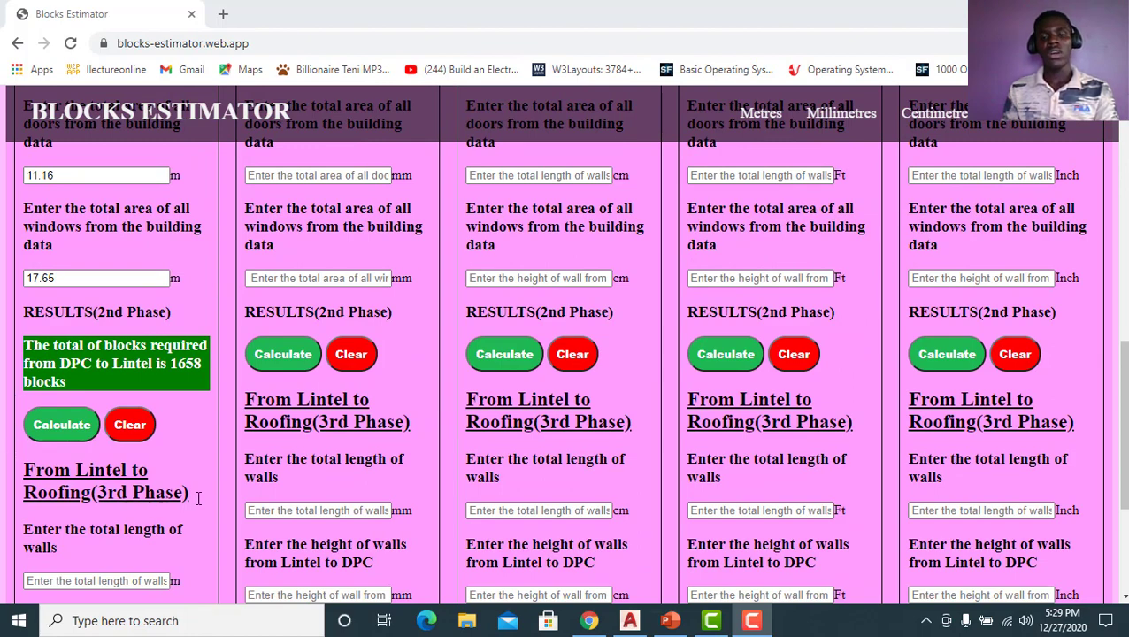
scroll(198, 497, up, 3)
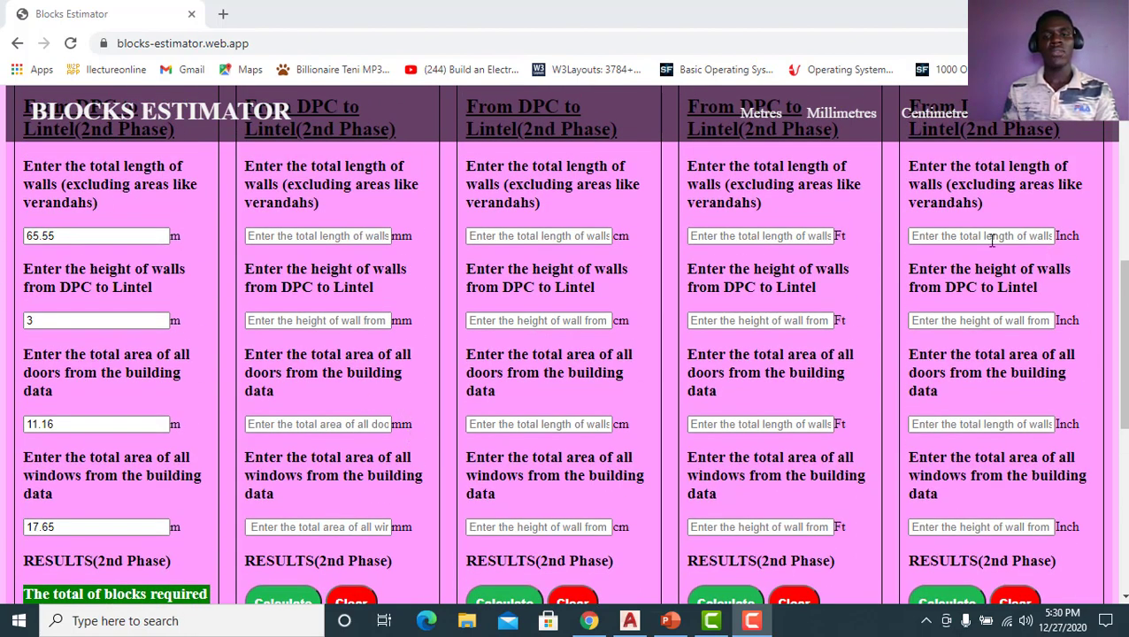
scroll(109, 417, down, 3)
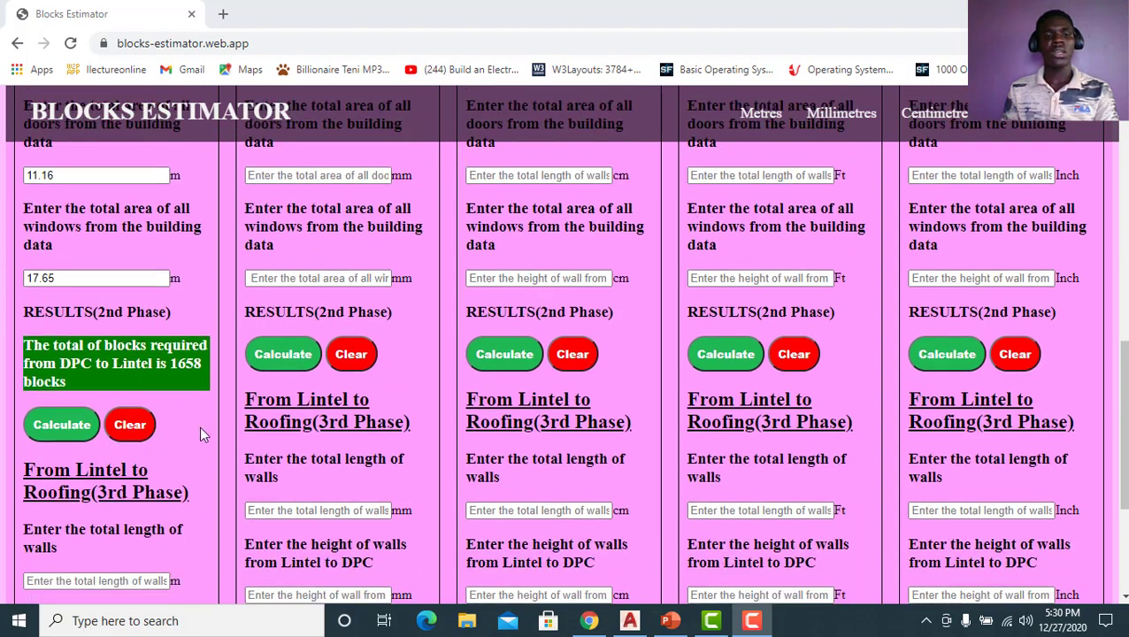
scroll(579, 400, up, 1)
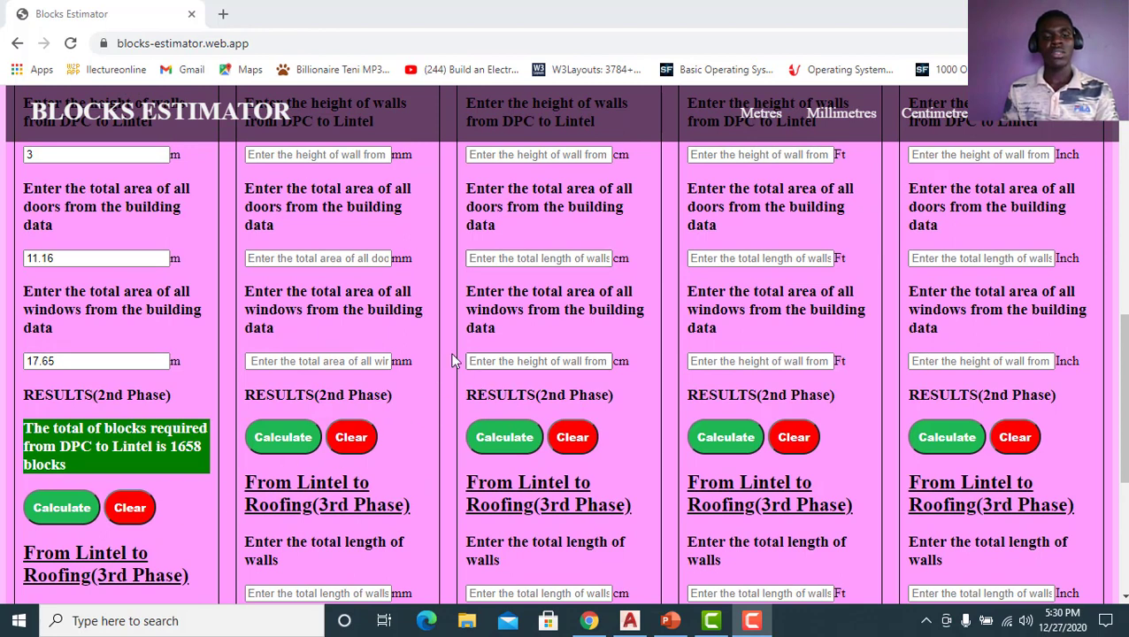
Step: Try to calculate the Millimetres blocks for From DPC to Lintel (2nd Phase) with empty fields, and dismiss the alert
click(263, 443)
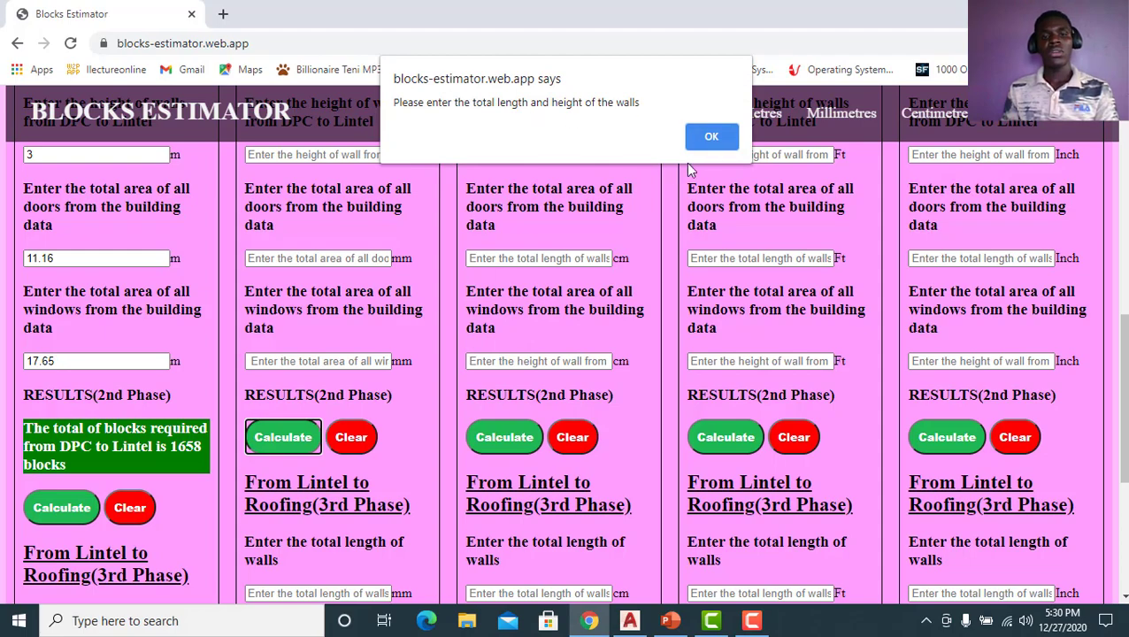
click(709, 137)
scroll(403, 299, up, 2)
scroll(345, 460, up, 2)
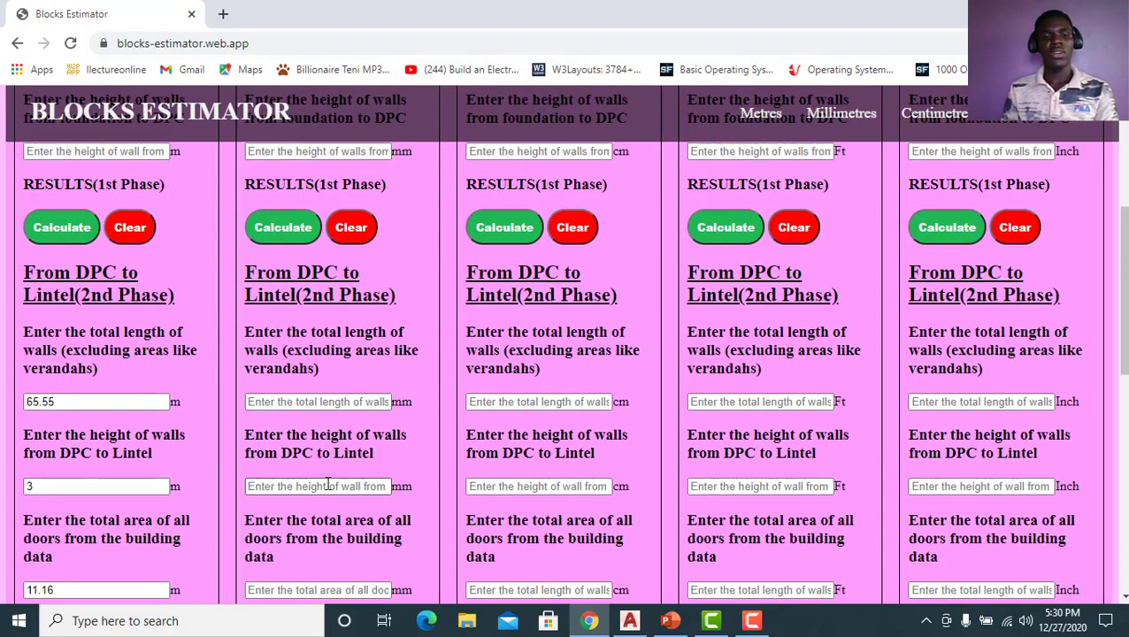
scroll(324, 449, down, 3)
scroll(324, 449, up, 6)
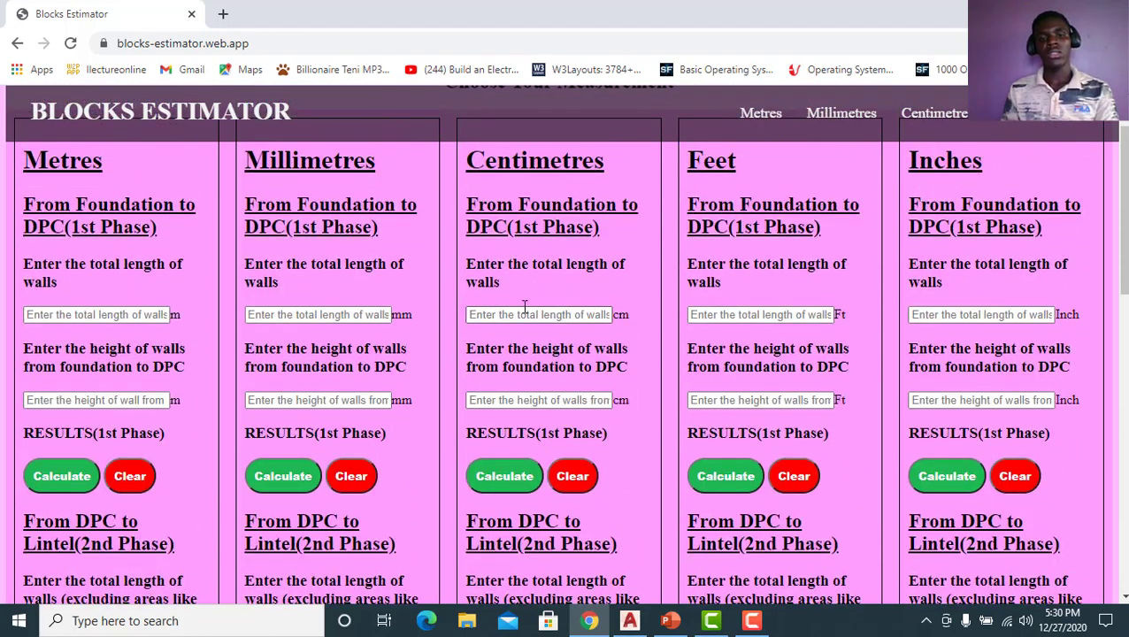
Step: Calculate the Metres blocks for From Foundation to DPC (1st Phase) with a total wall length of 65.55 m and height of 0.9 m
scroll(591, 329, down, 2)
scroll(542, 409, down, 5)
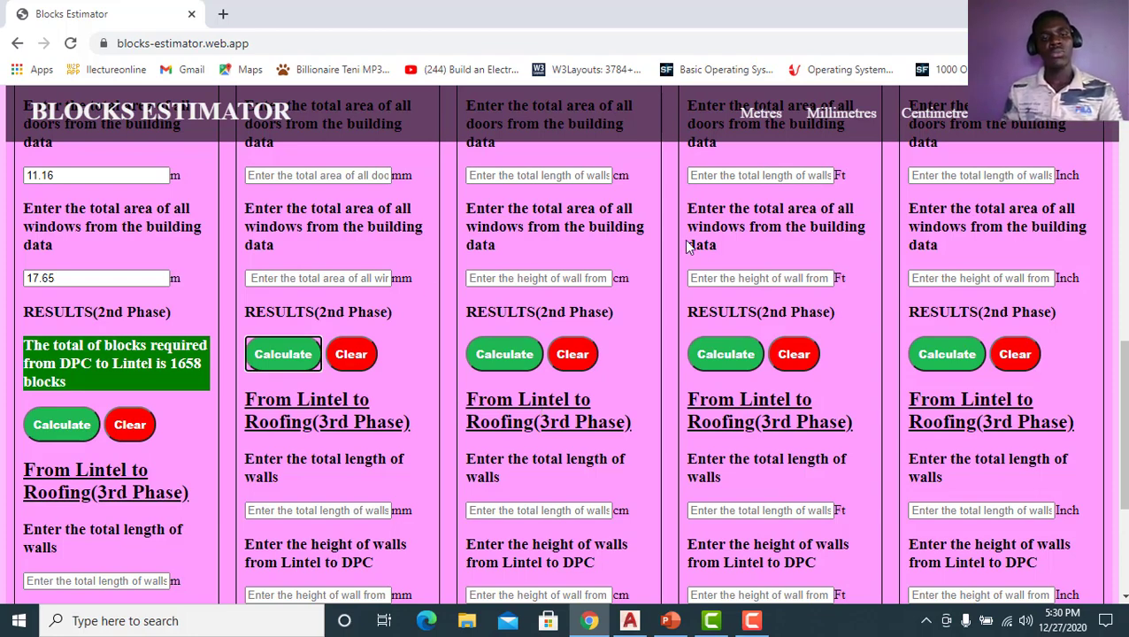
scroll(685, 241, up, 6)
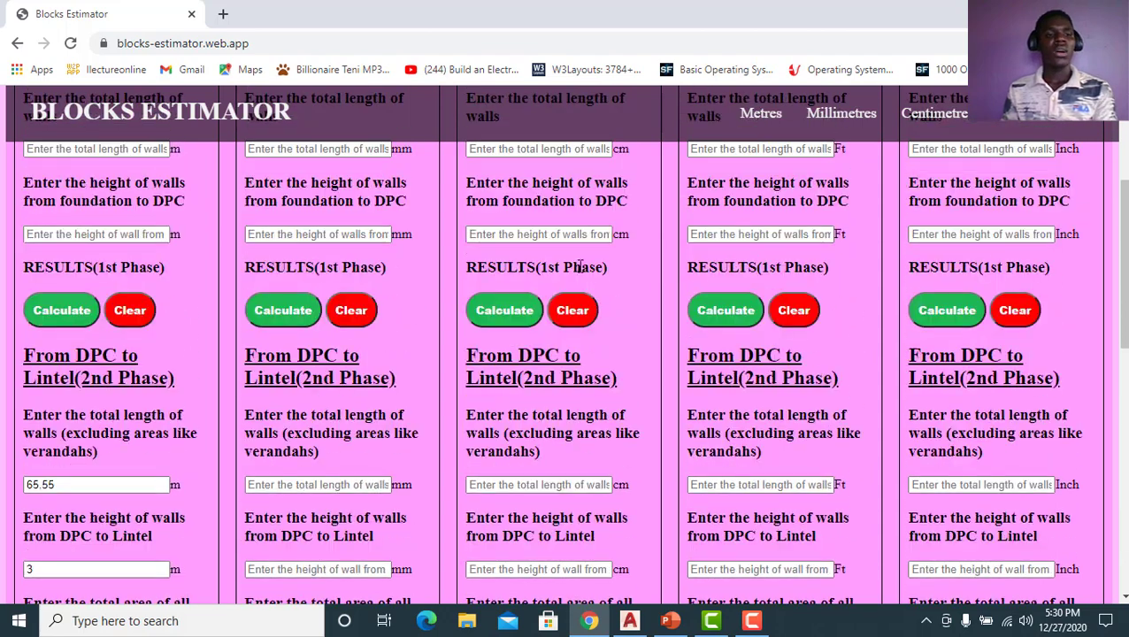
scroll(580, 266, up, 2)
click(53, 315)
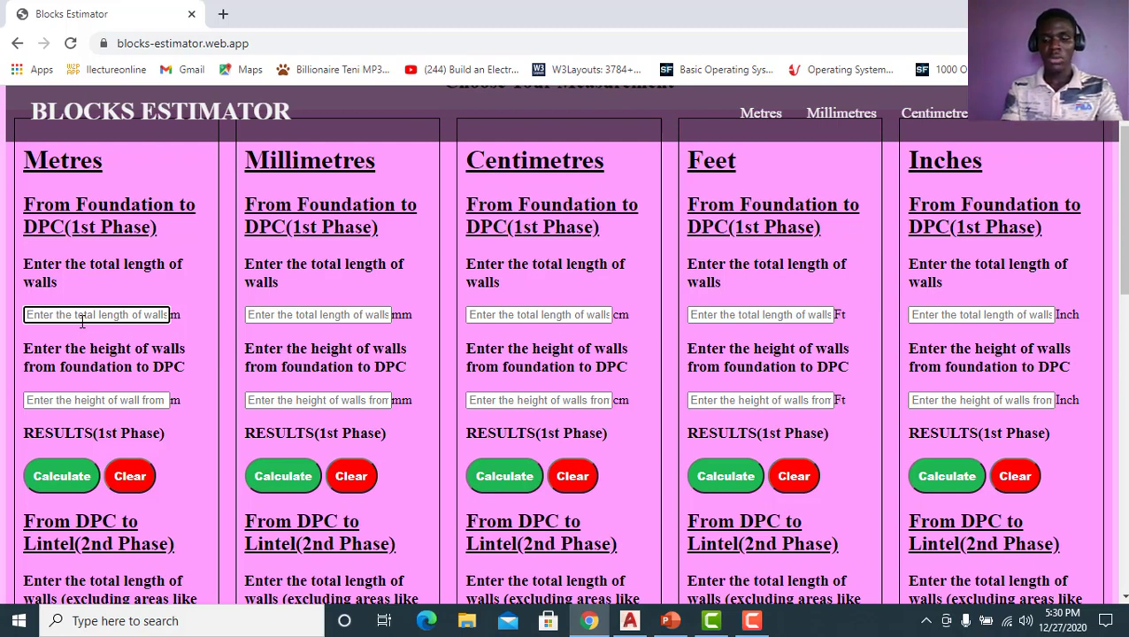
text(65.55)
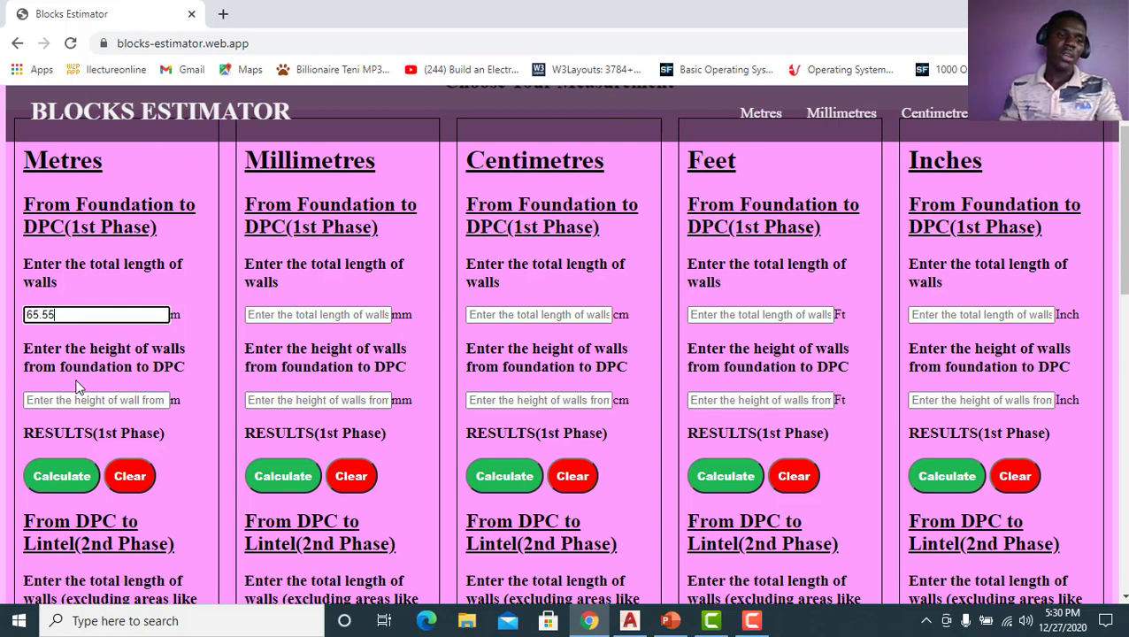
click(76, 400)
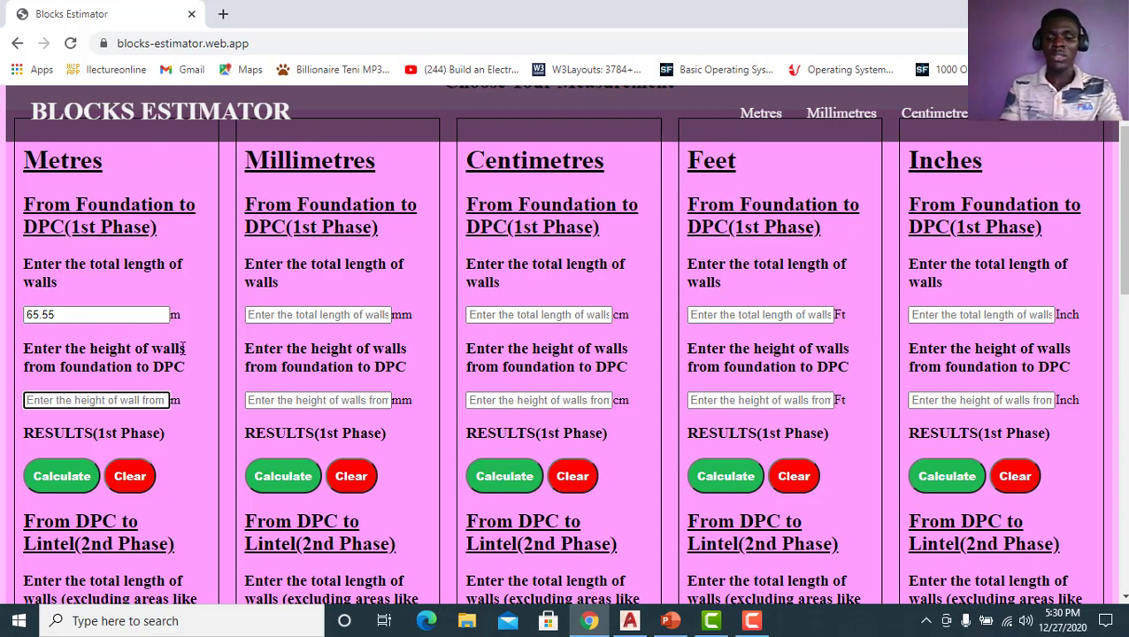
text(0.9)
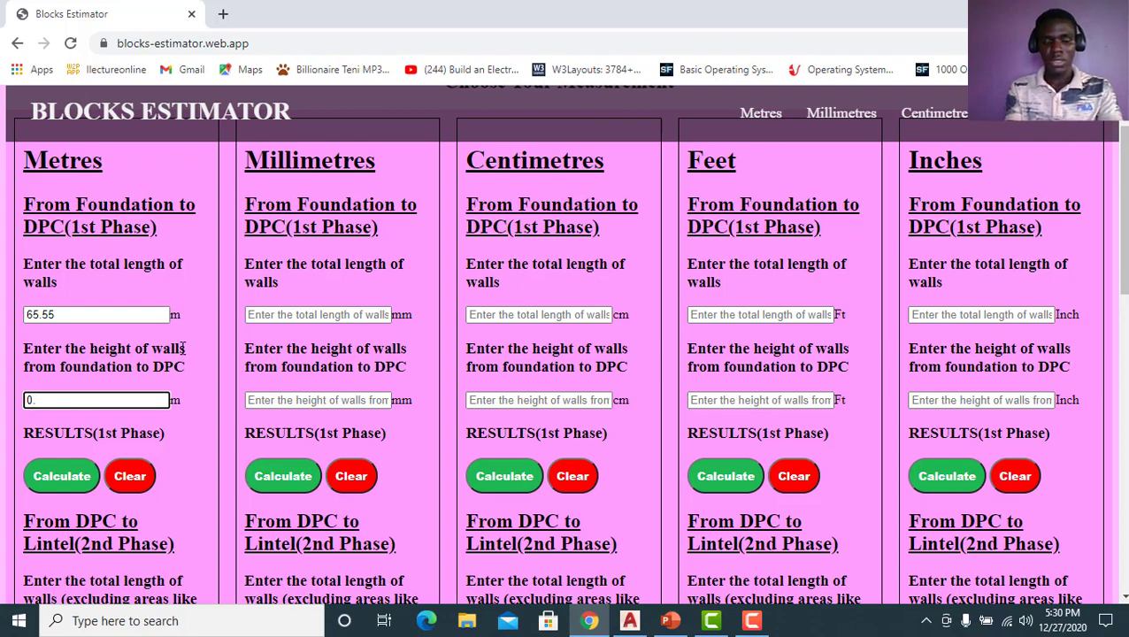
click(45, 474)
scroll(120, 433, down, 1)
scroll(89, 447, down, 1)
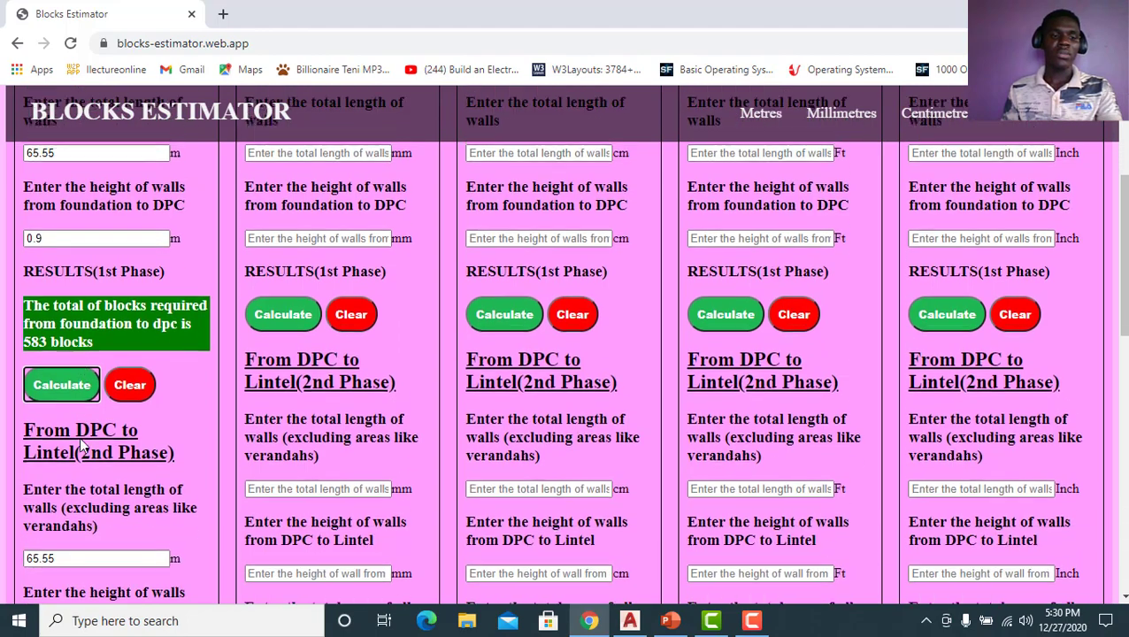
Step: Enter 65.55 m as the total wall length and 0.7 m as the height in the Metres section From Lintel to Roofing (3rd Phase)
scroll(105, 438, down, 1)
scroll(103, 437, down, 6)
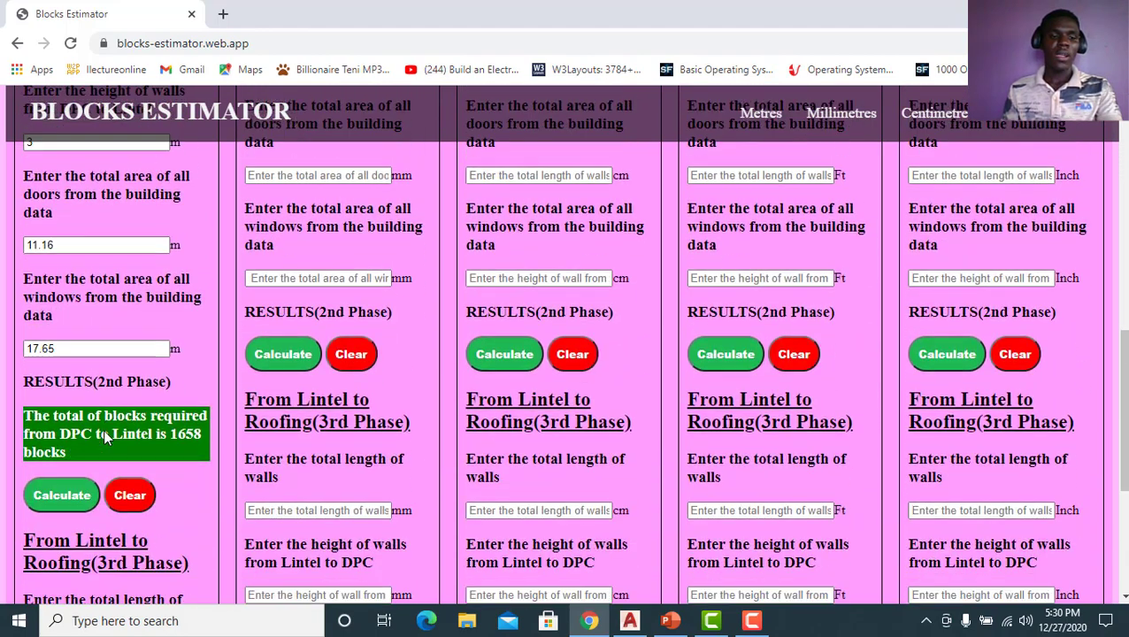
scroll(103, 428, up, 4)
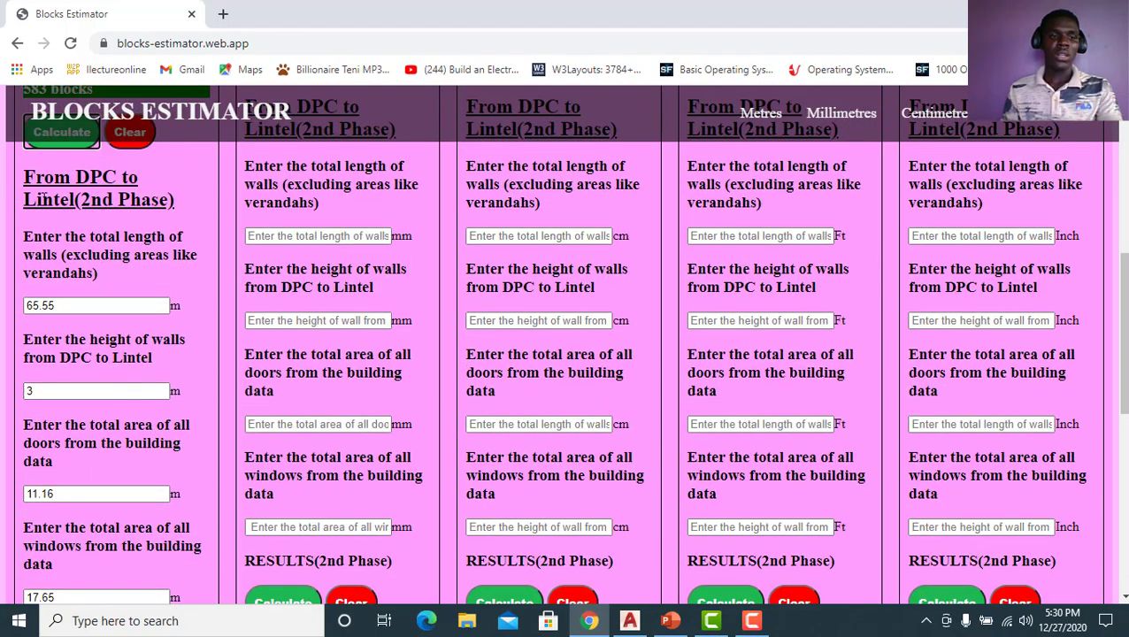
scroll(42, 200, down, 4)
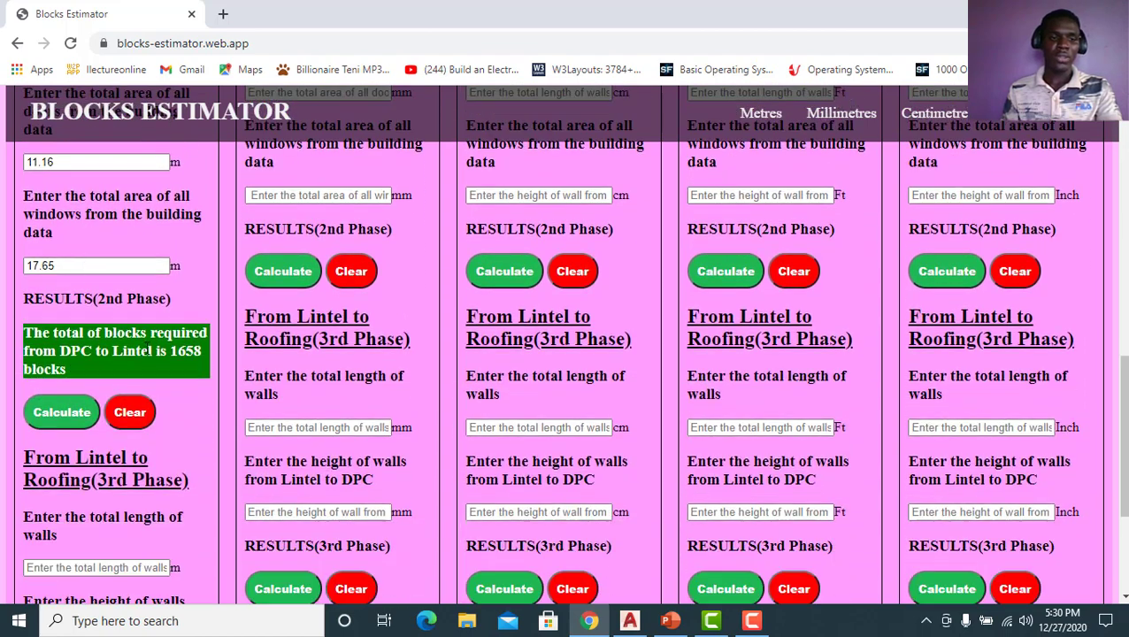
scroll(79, 363, down, 2)
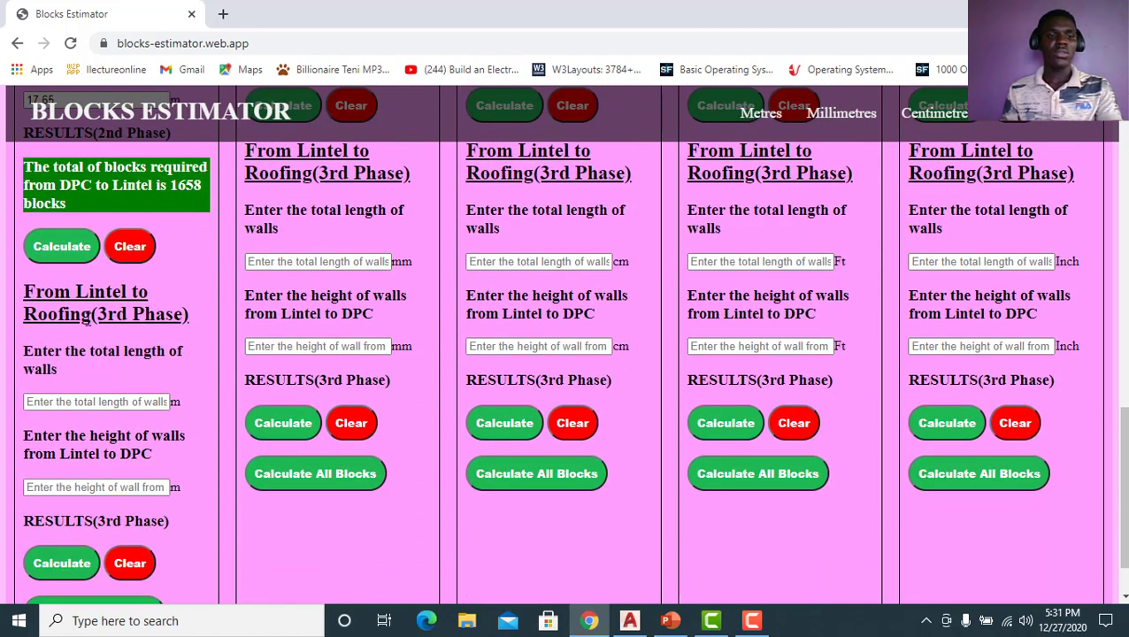
click(75, 400)
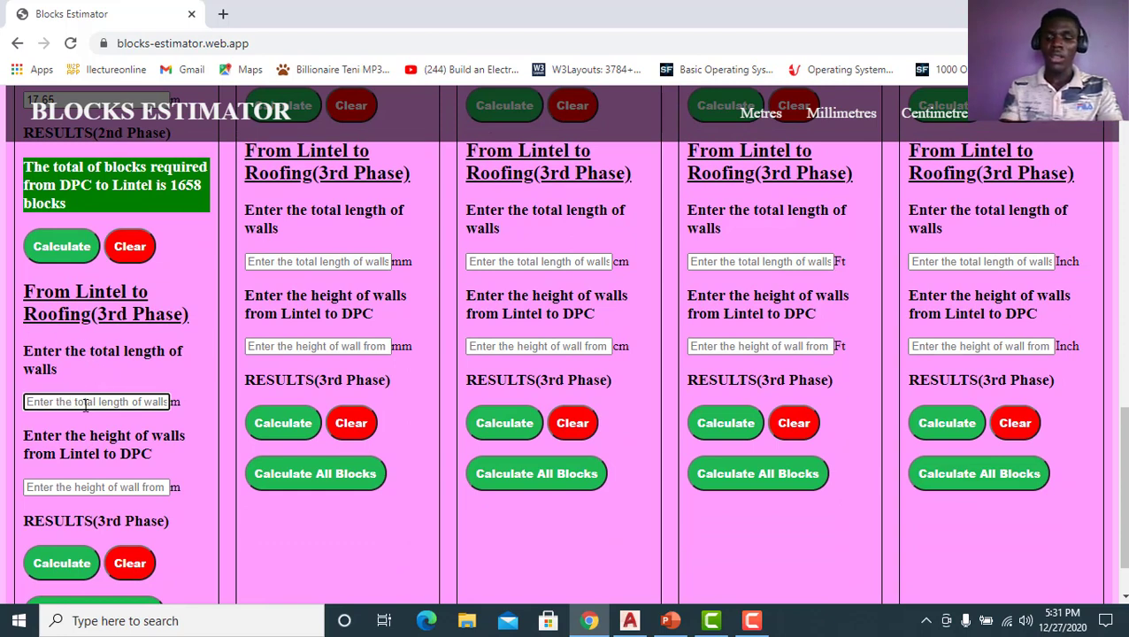
text(65.55)
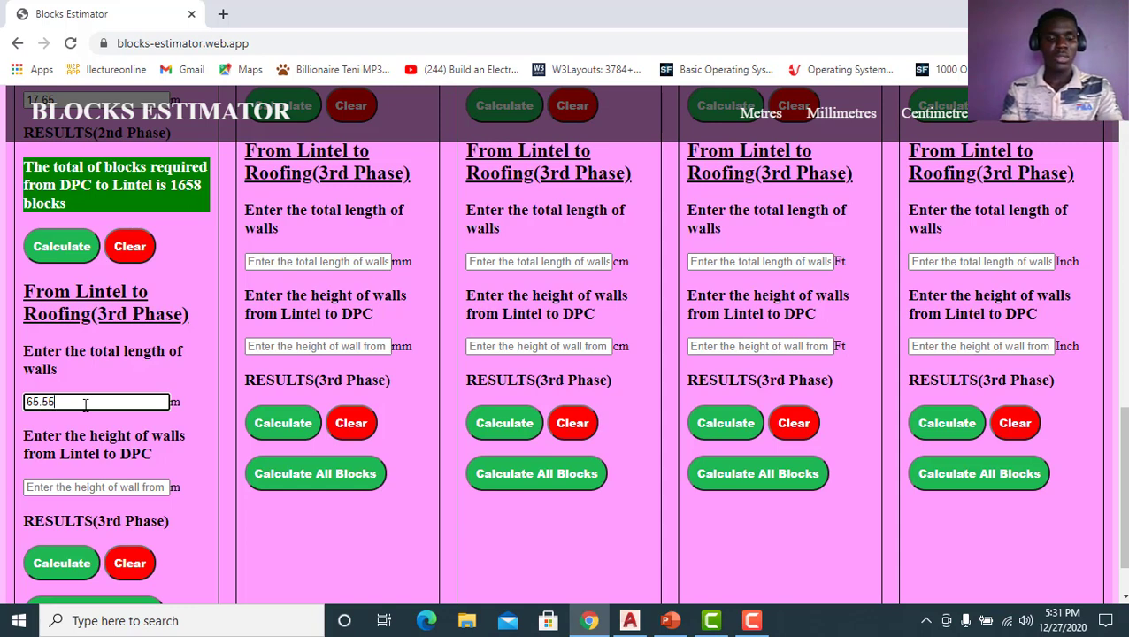
key(Tab)
text(0)
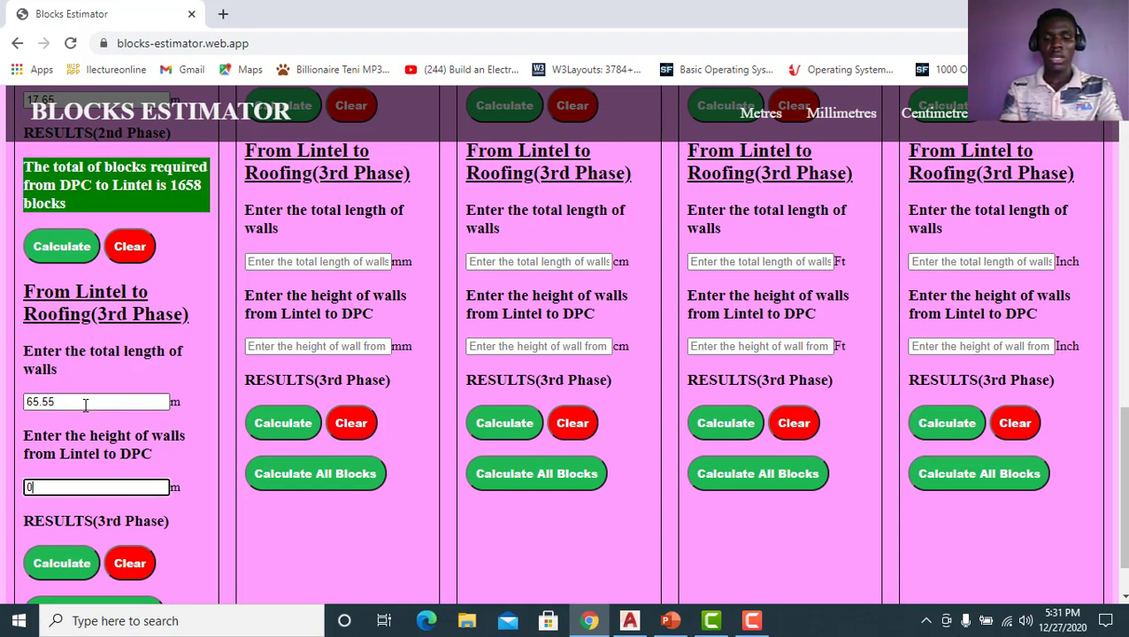
text(.7)
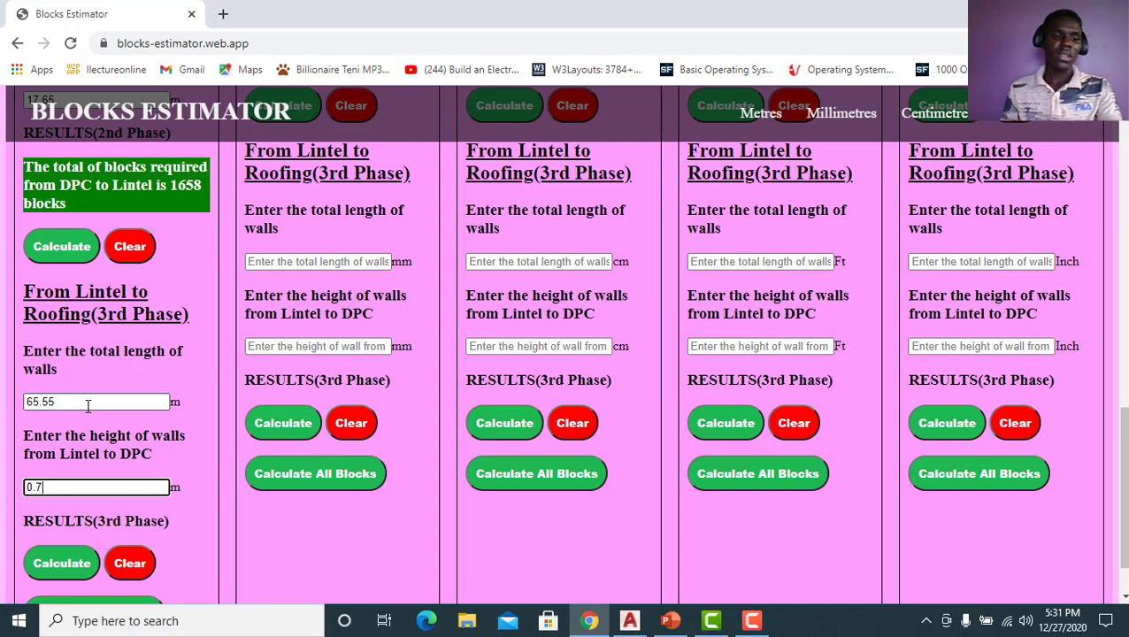
Step: Calculate the Metres blocks for From Lintel to Roofing (3rd Phase), and the total blocks for the whole building
click(72, 567)
scroll(128, 469, down, 2)
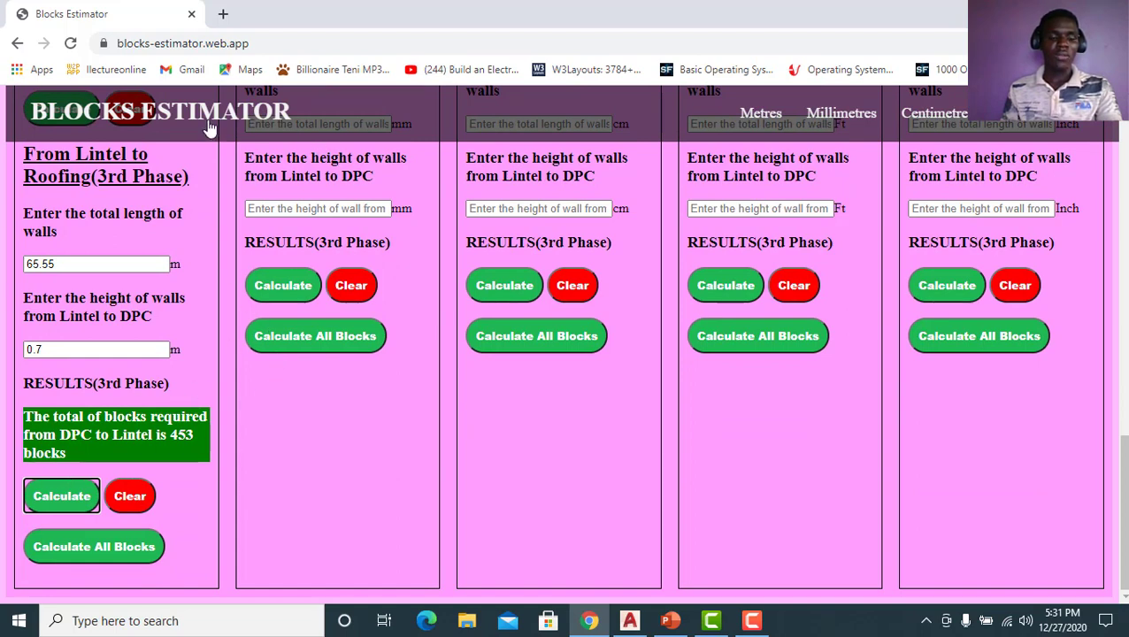
click(132, 558)
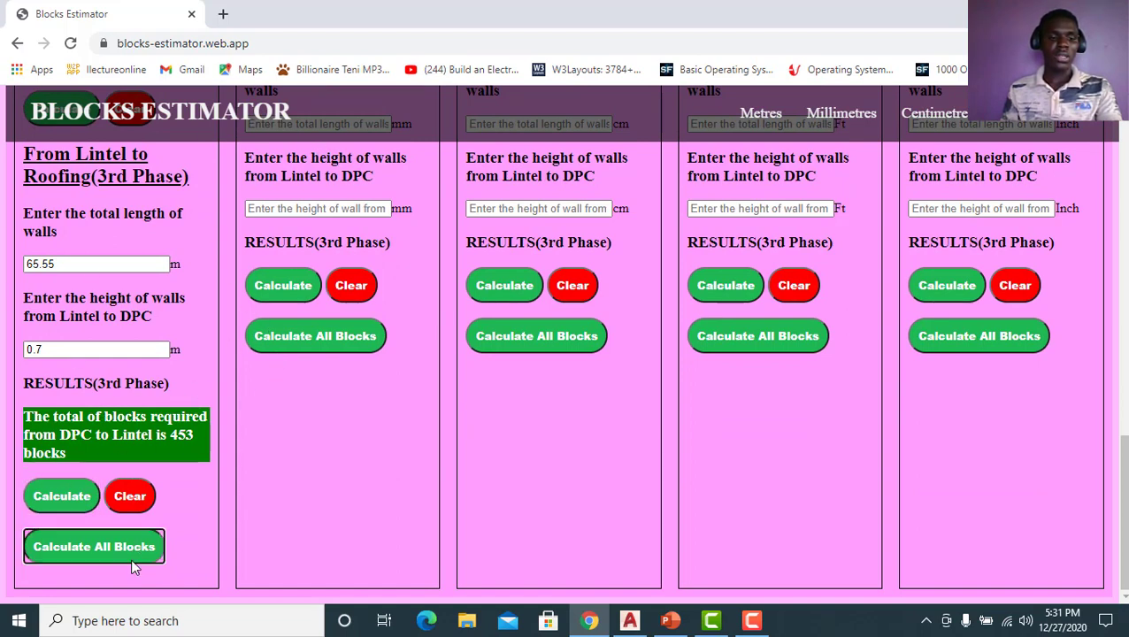
click(132, 567)
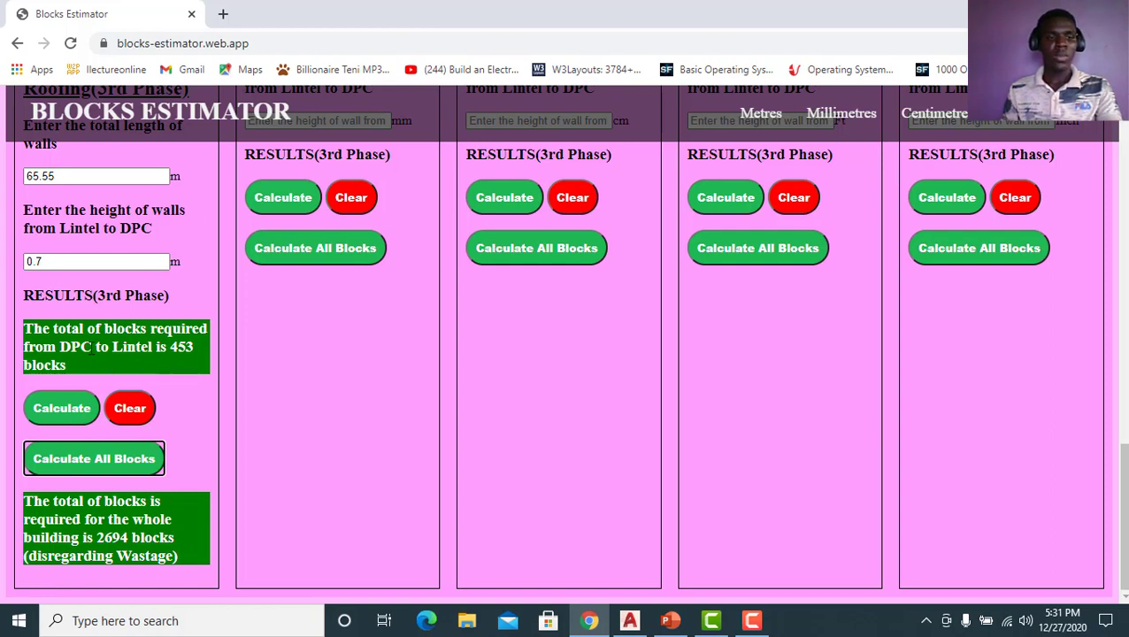
Step: Examine the wording of the Metres column's 3rd Phase result, the whole-building block total and the 1st Phase entries
click(80, 352)
double_click(80, 352)
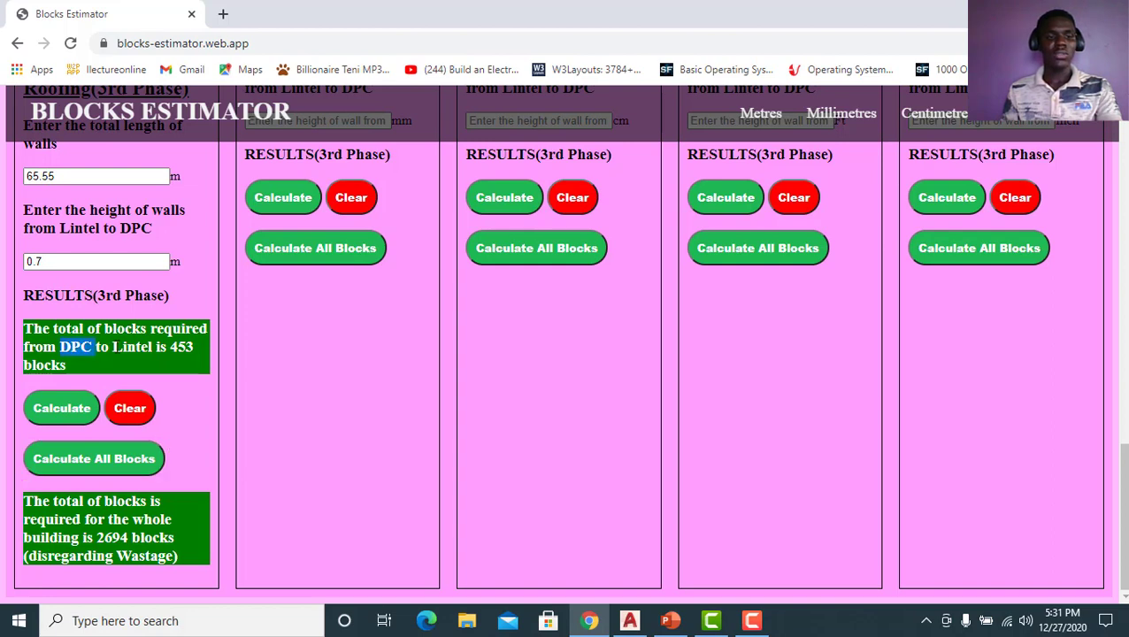
double_click(119, 346)
double_click(81, 350)
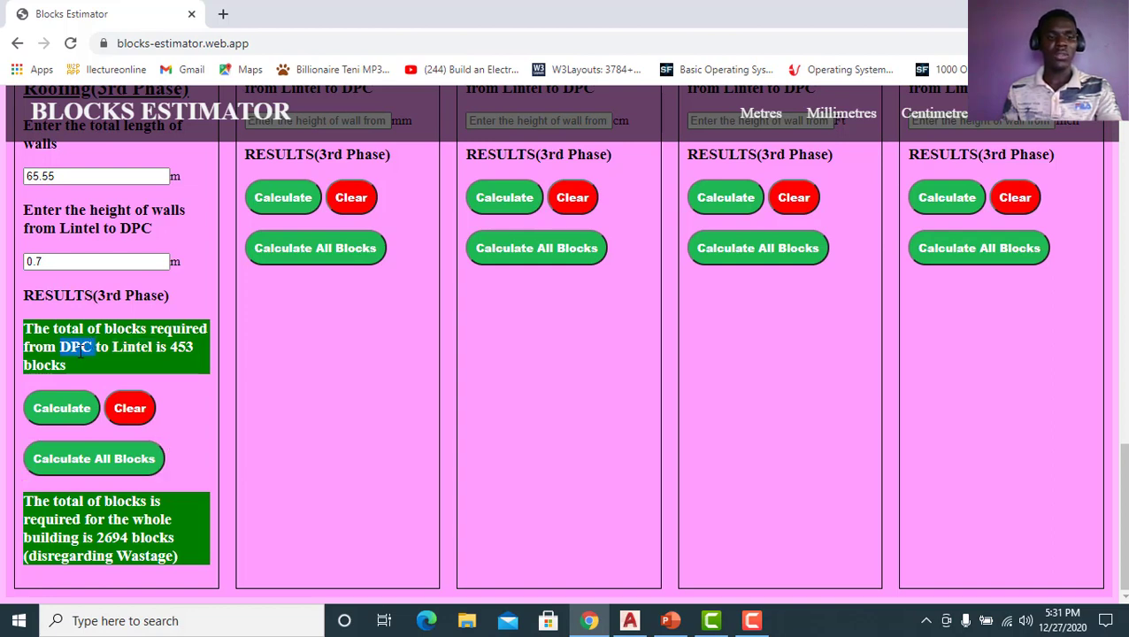
click(82, 350)
double_click(72, 353)
click(118, 351)
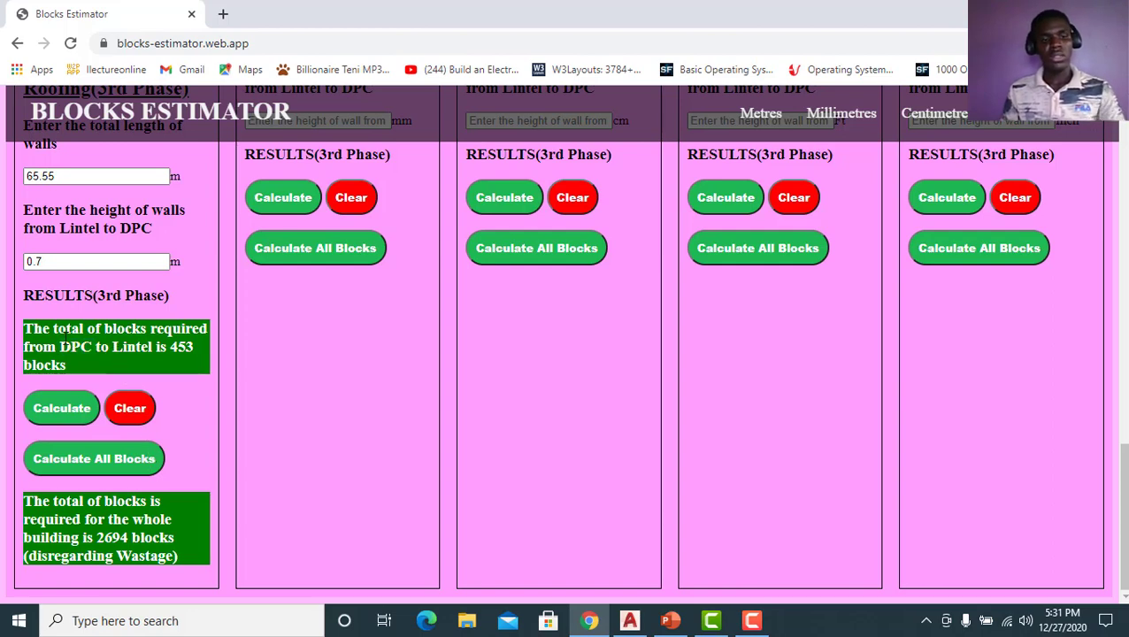
click(134, 459)
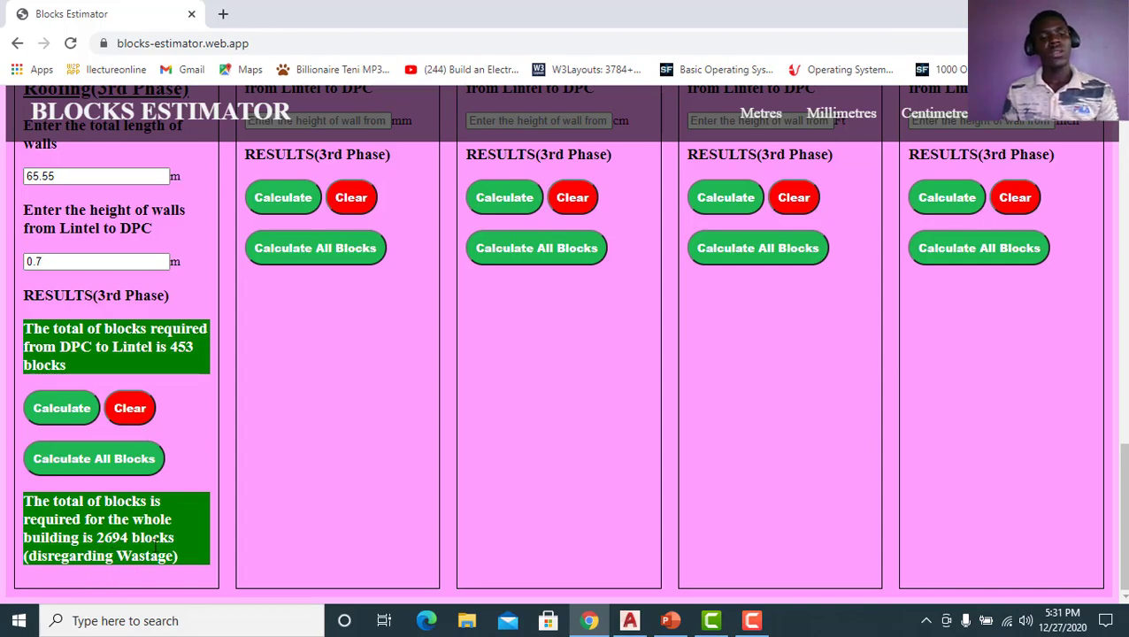
scroll(176, 537, up, 15)
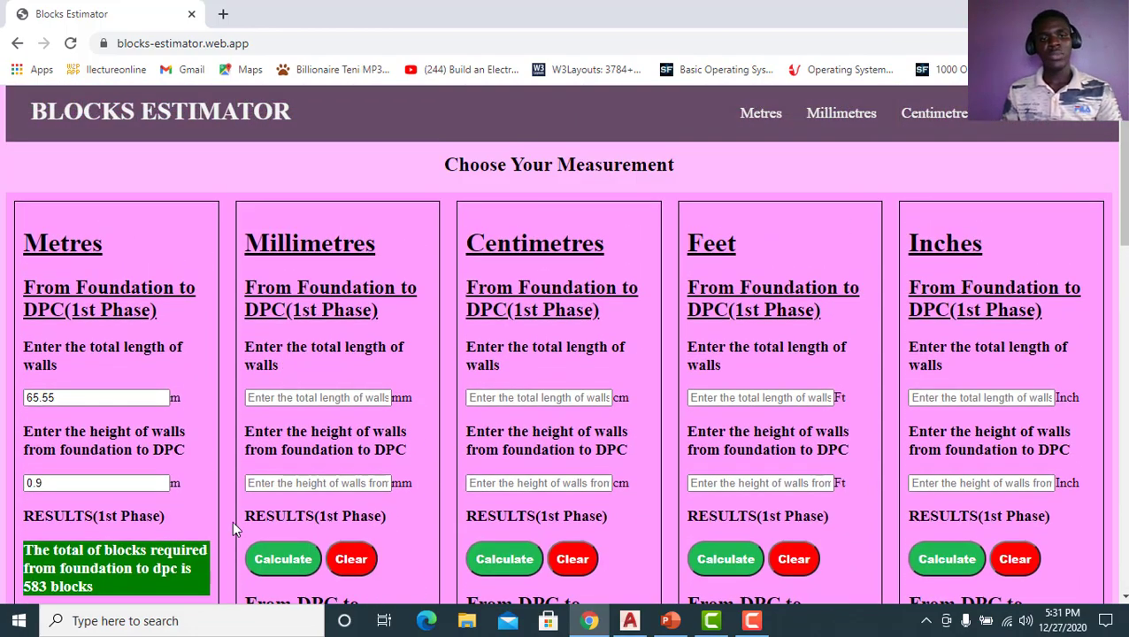